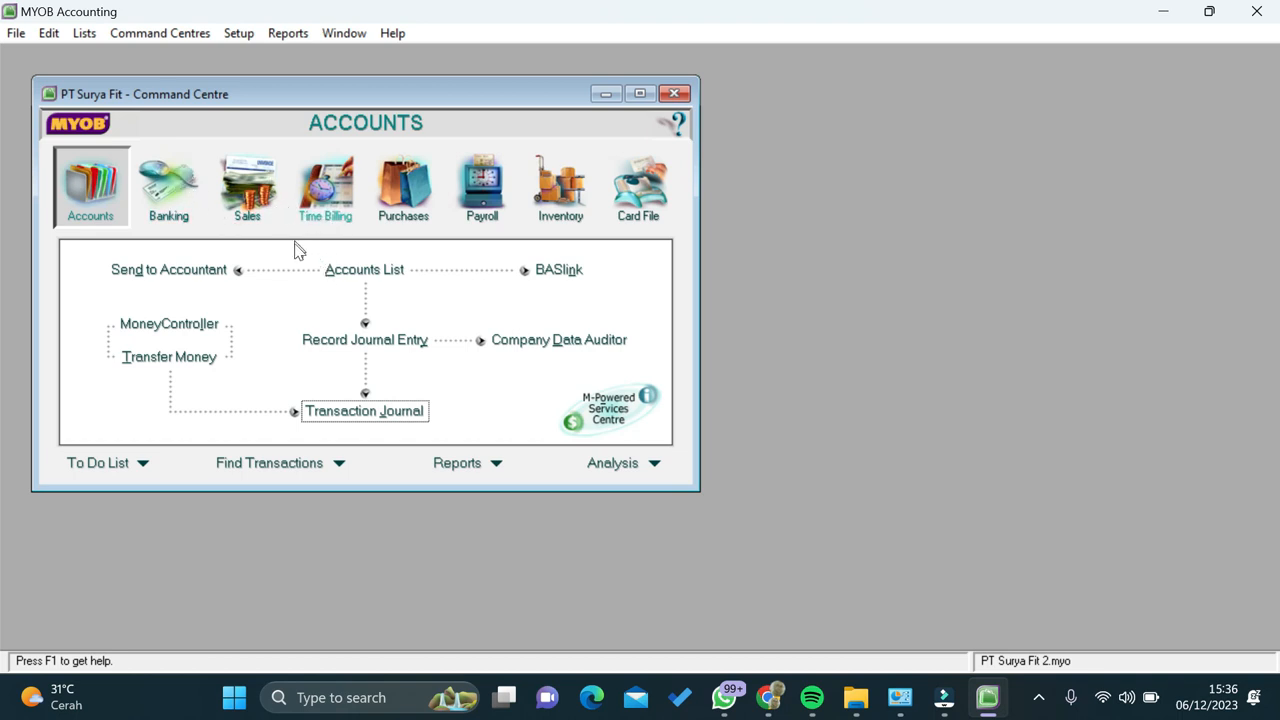
Start a Spend Money transaction in Banking and set it to pay from account 1-1120 Petty Cash.
left_click(168, 204)
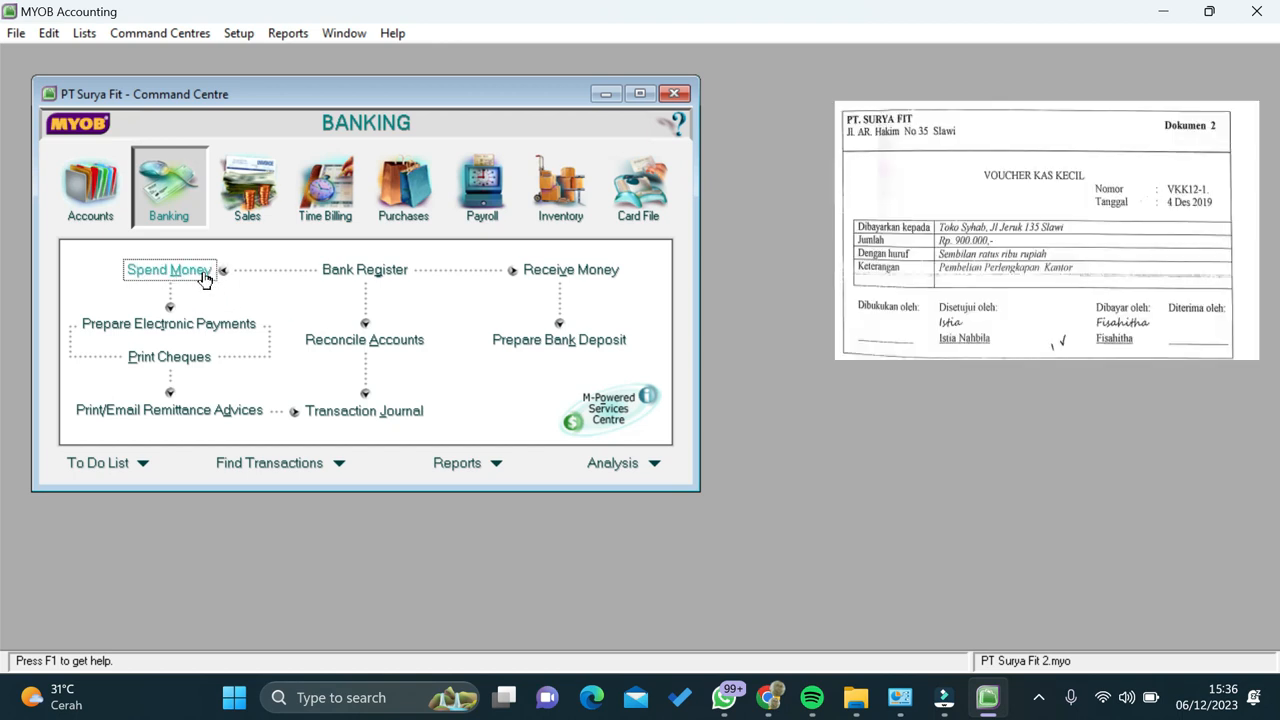
left_click(170, 270)
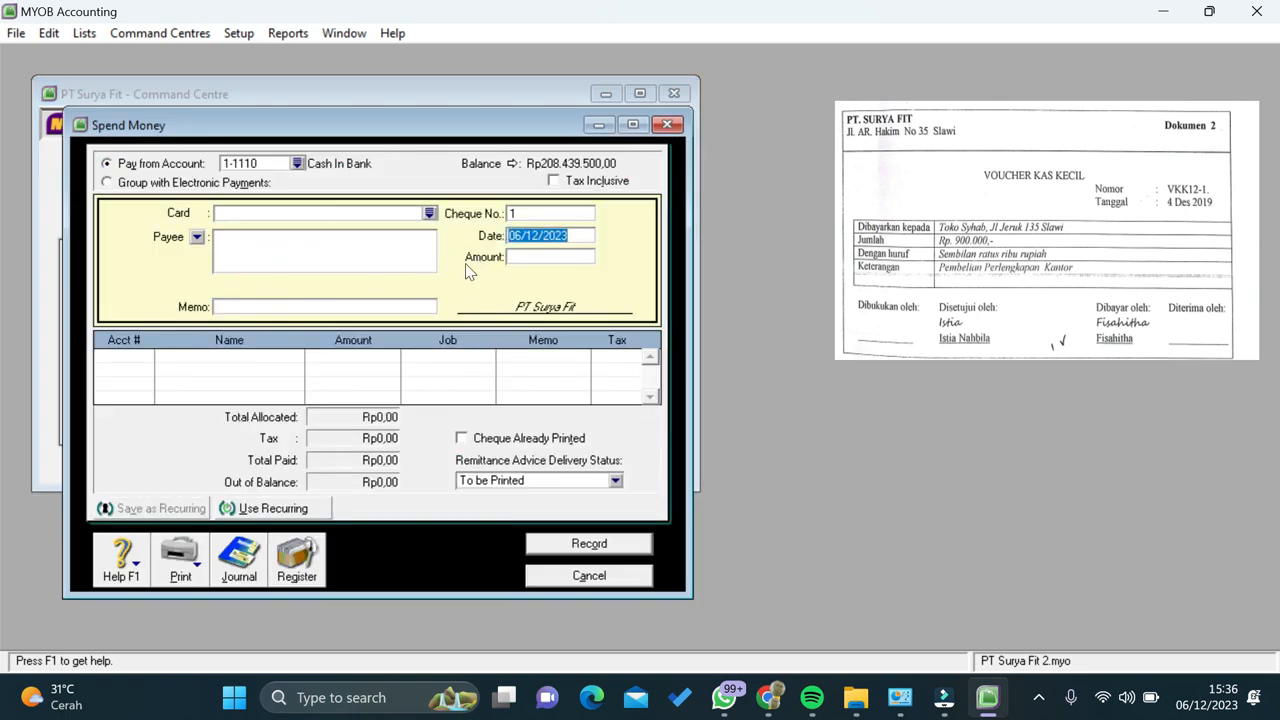
left_click(297, 163)
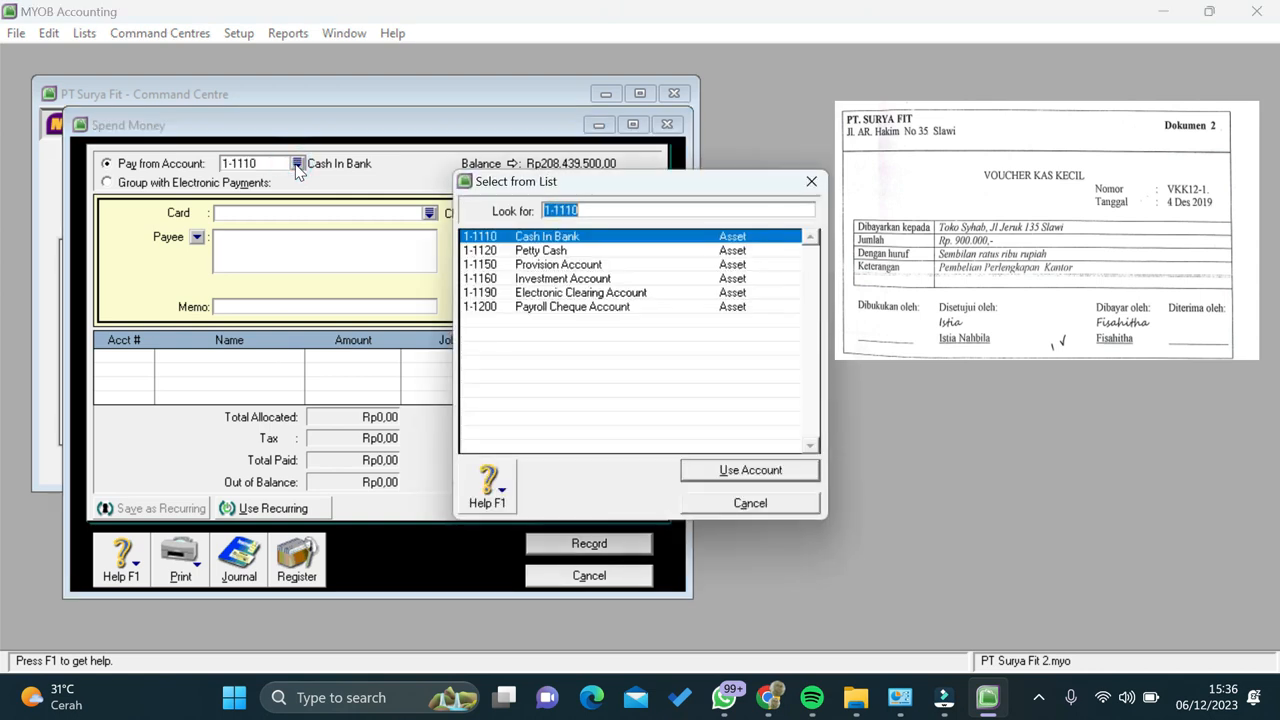
left_click(752, 252)
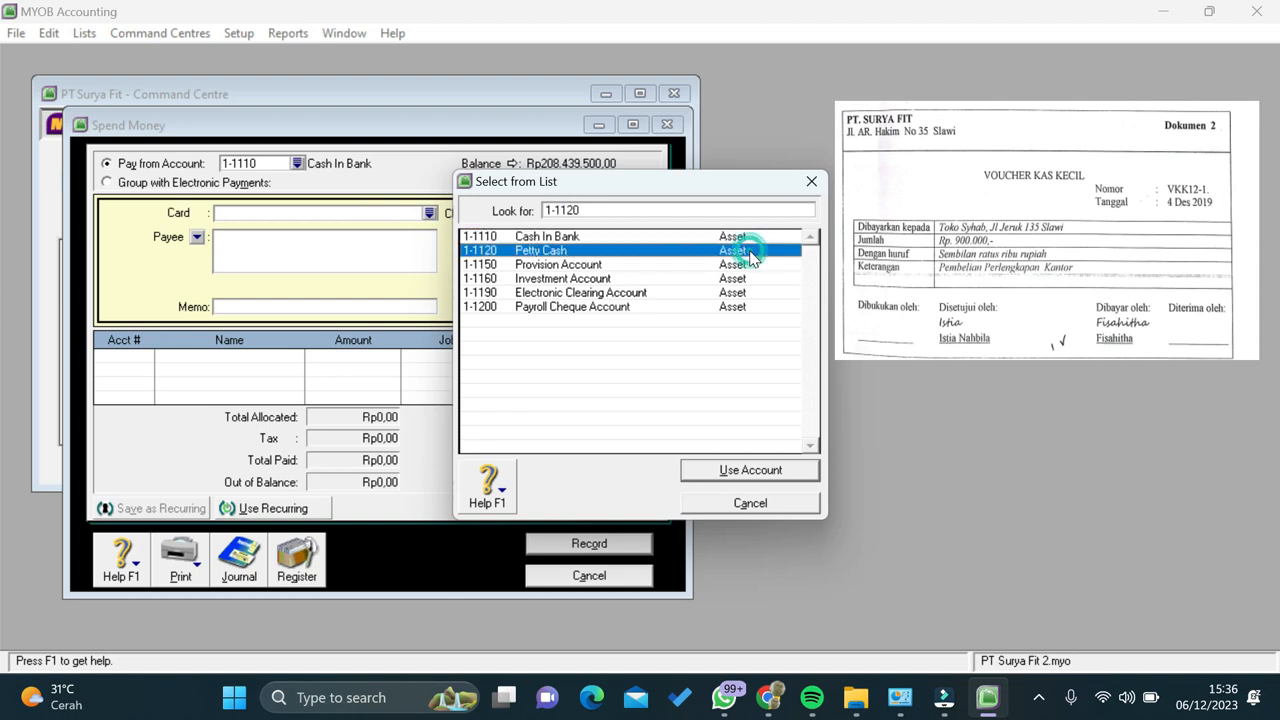
left_click(767, 470)
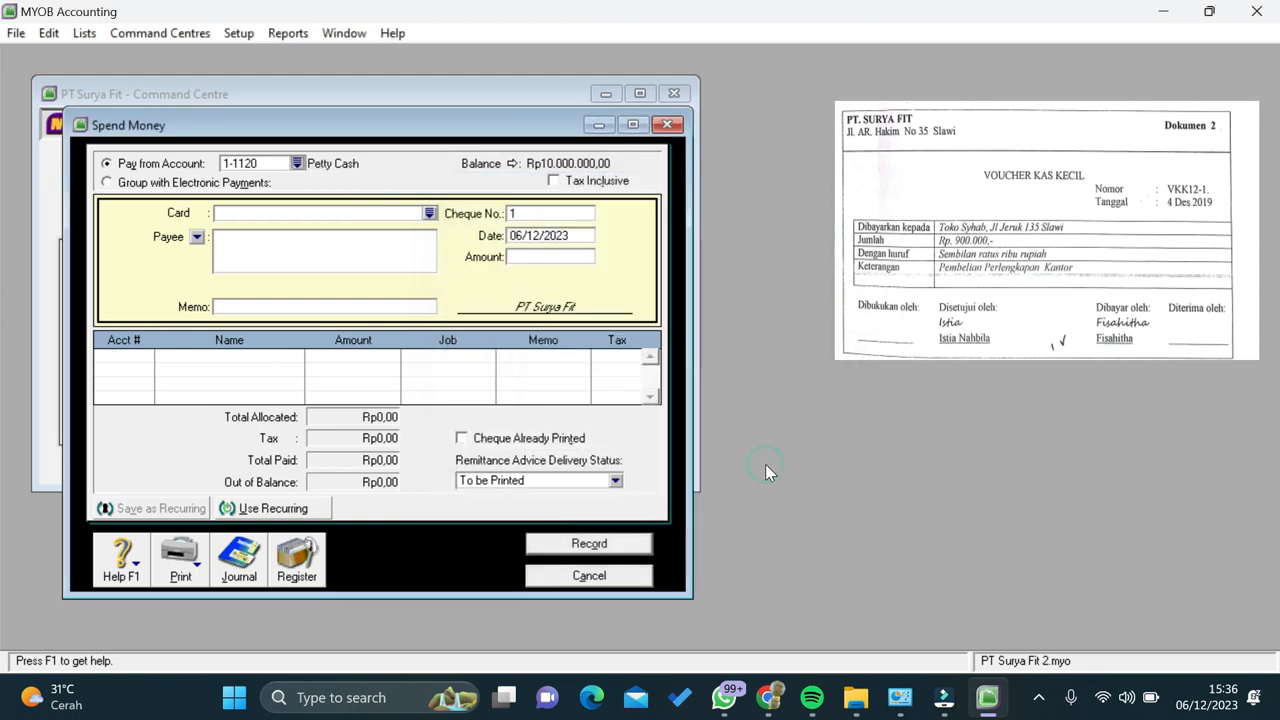
Set the payment's cheque number to VKK12-1 and its date to 04/12/2019.
left_click(526, 215)
type("VKK12-1")
left_click(540, 237)
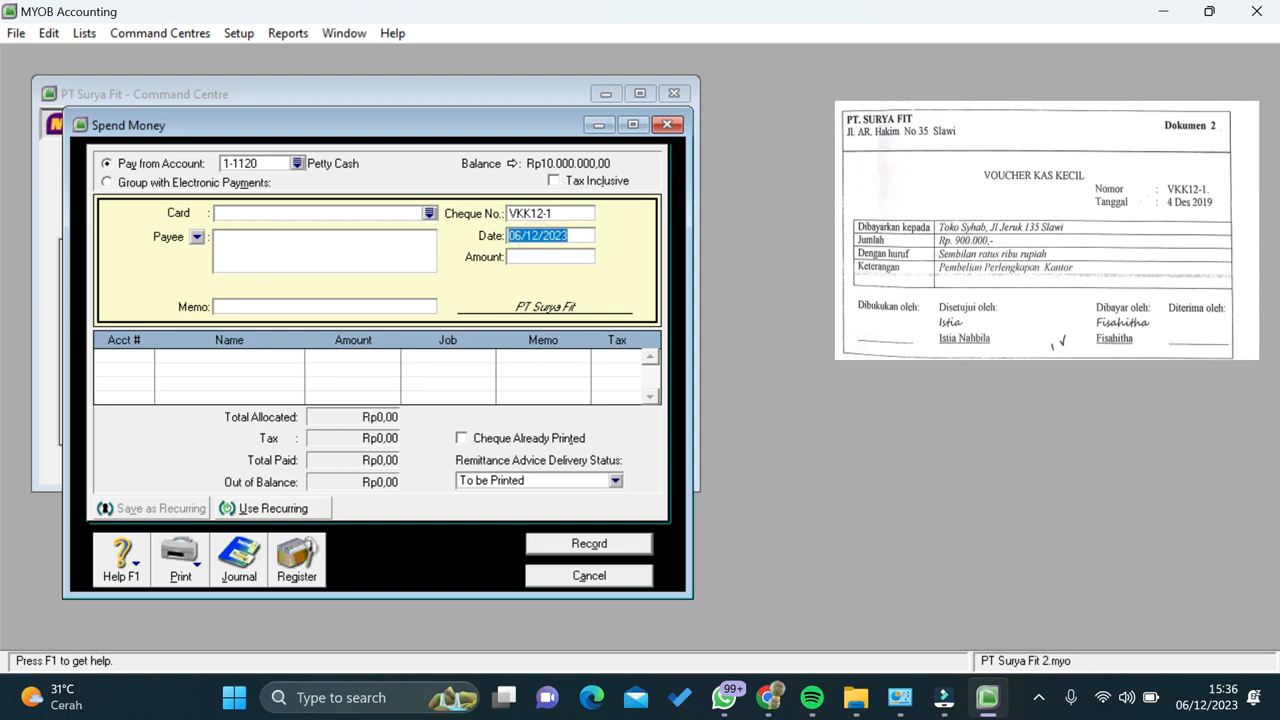
type("4")
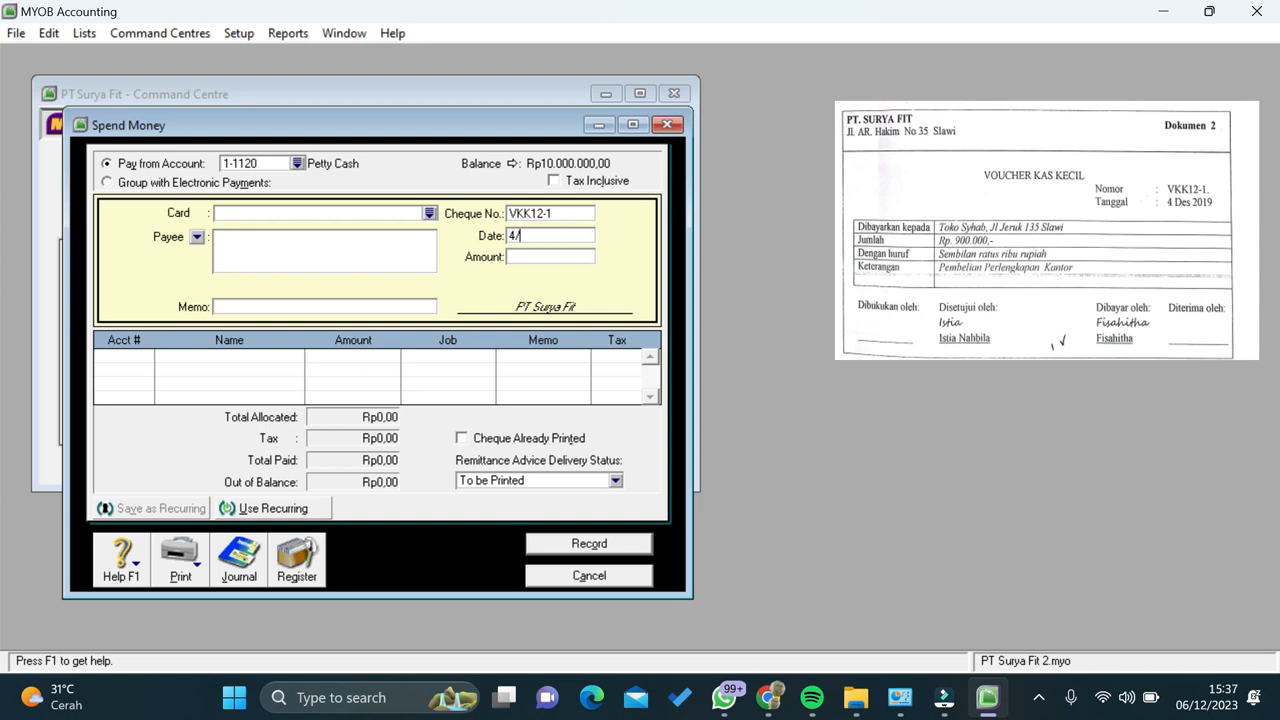
type("/12/2019")
key("Tab")
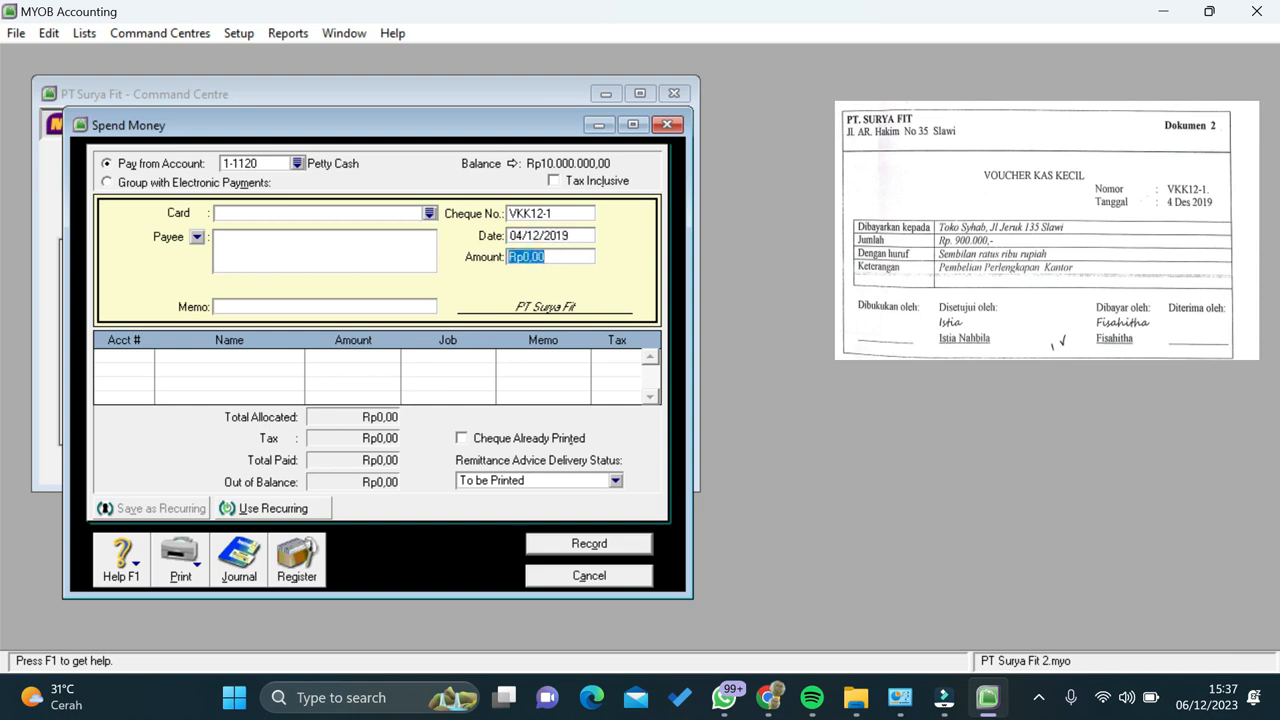
Enter the payment amount of Rp900.000,00 and the memo "Pembelian perlengkapan kantor".
type("900.000,00")
key("Tab")
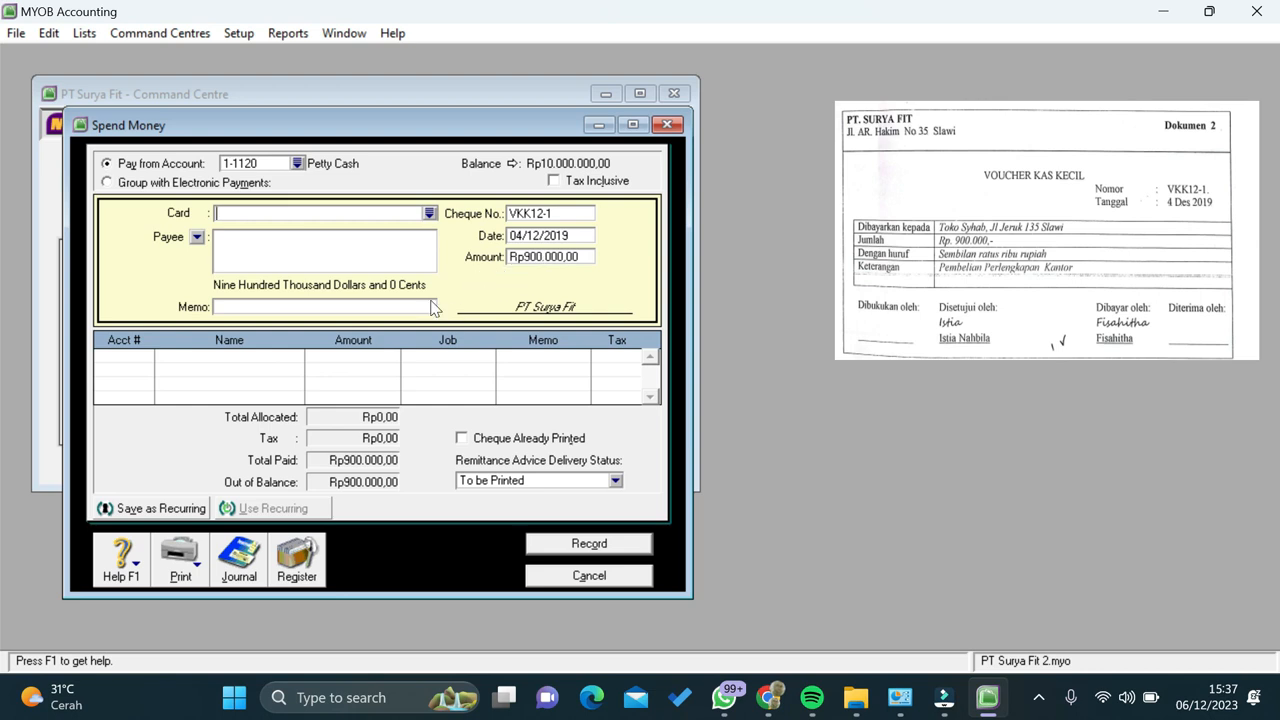
left_click(336, 308)
type("Pembelian perlengkapan ")
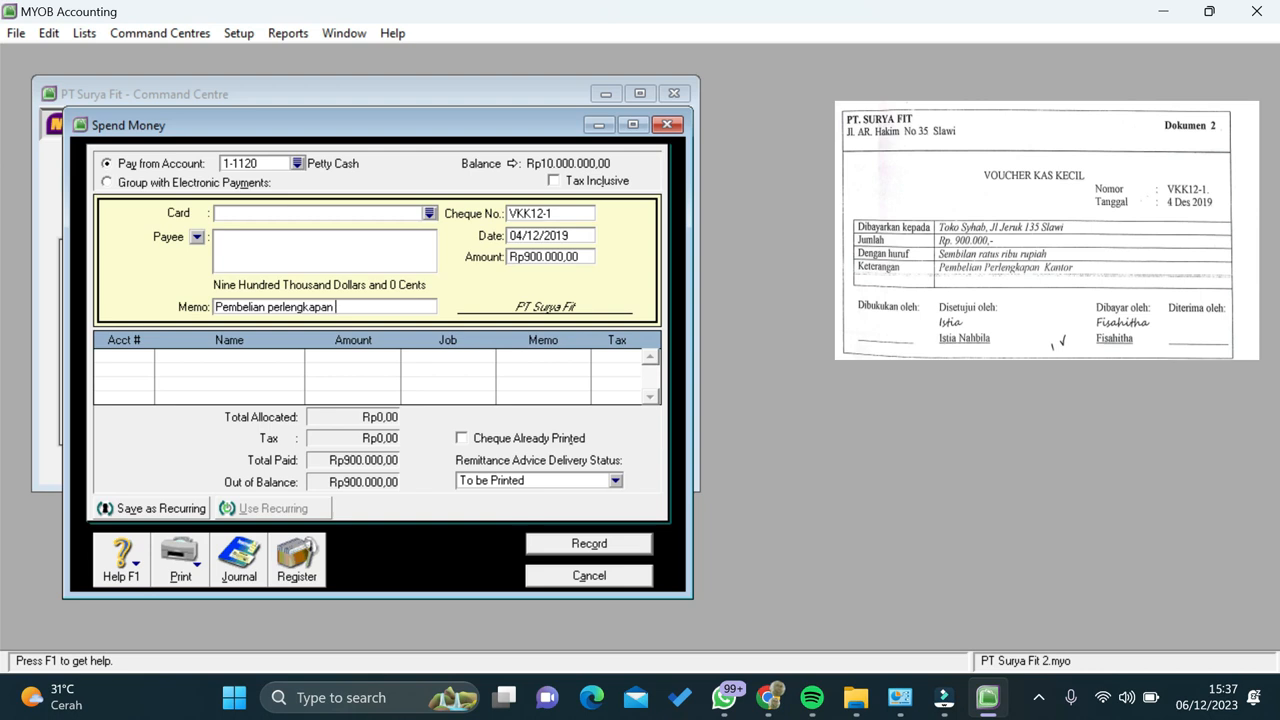
type("kantor")
Allocate the full payment to account 1-1320 Office Supplies on the first line.
left_click(116, 365)
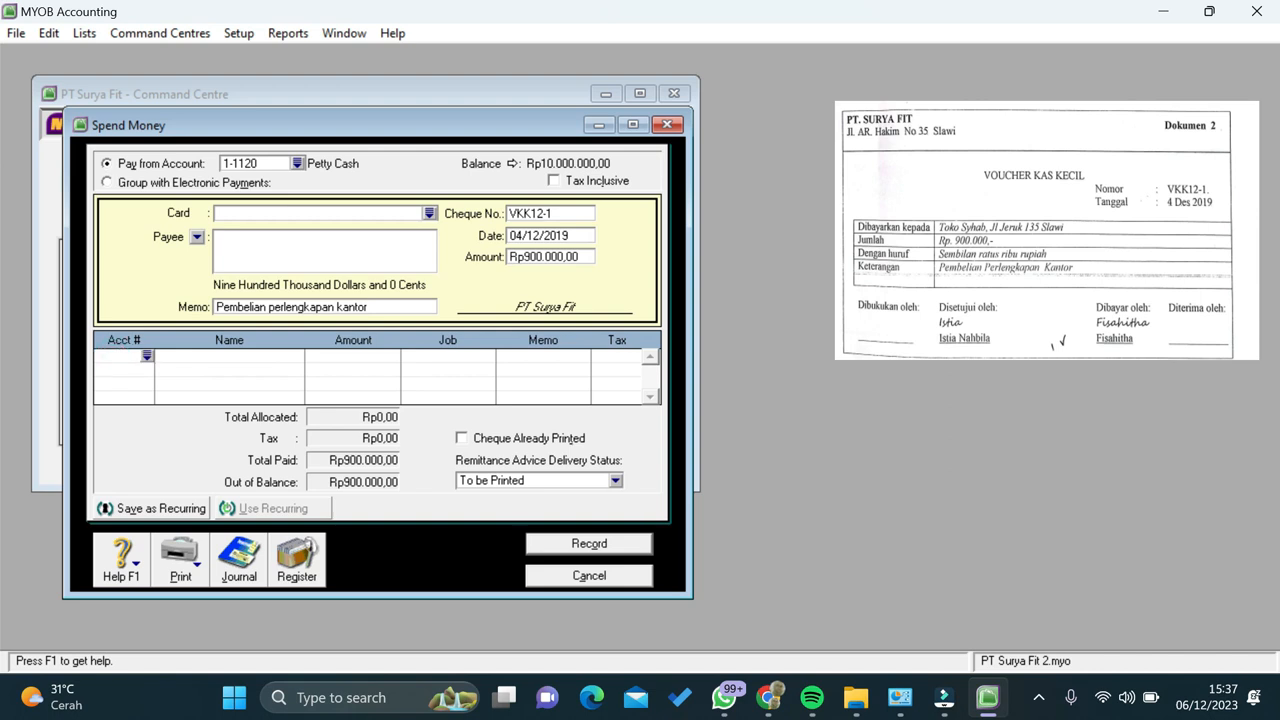
left_click(147, 356)
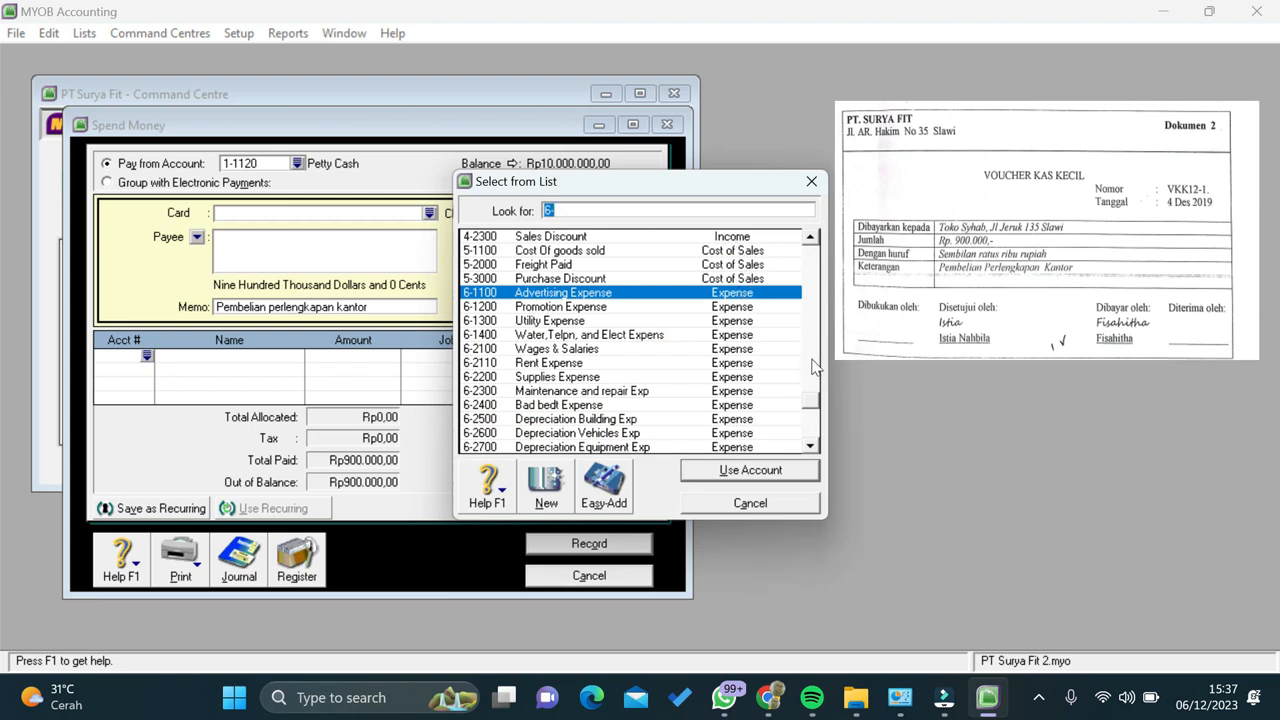
left_click_drag(813, 388, 808, 274)
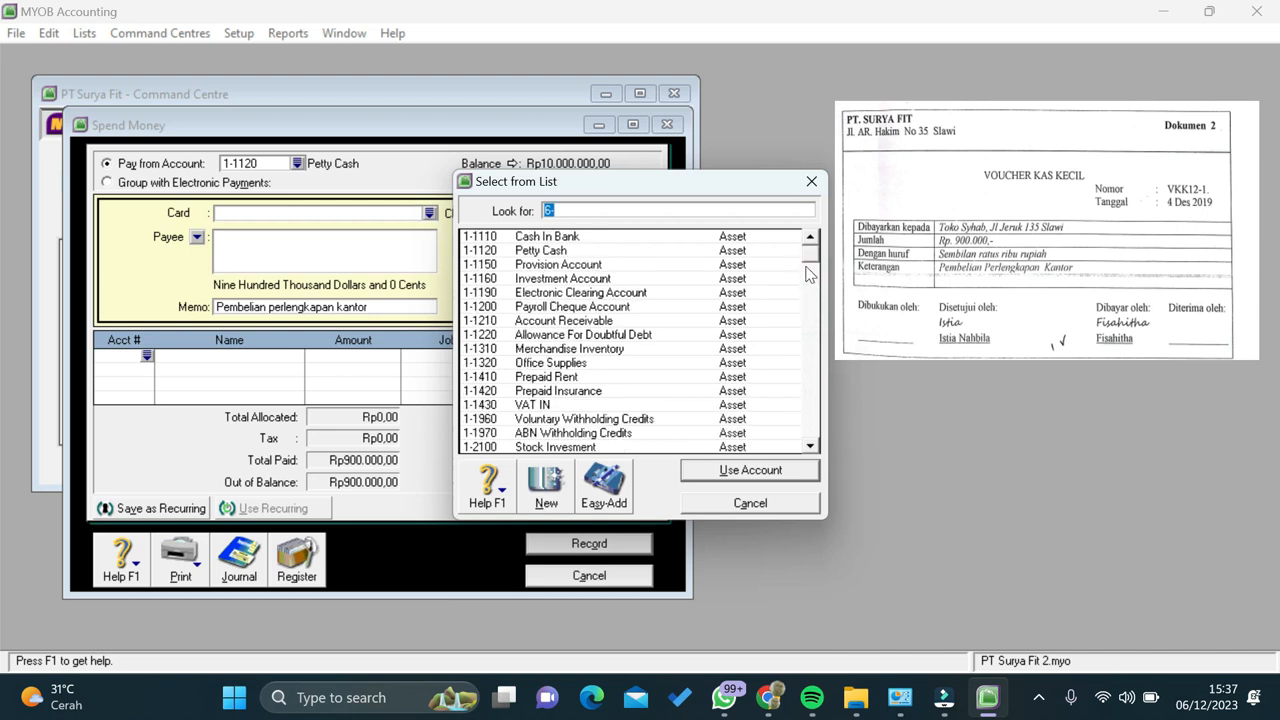
left_click(545, 365)
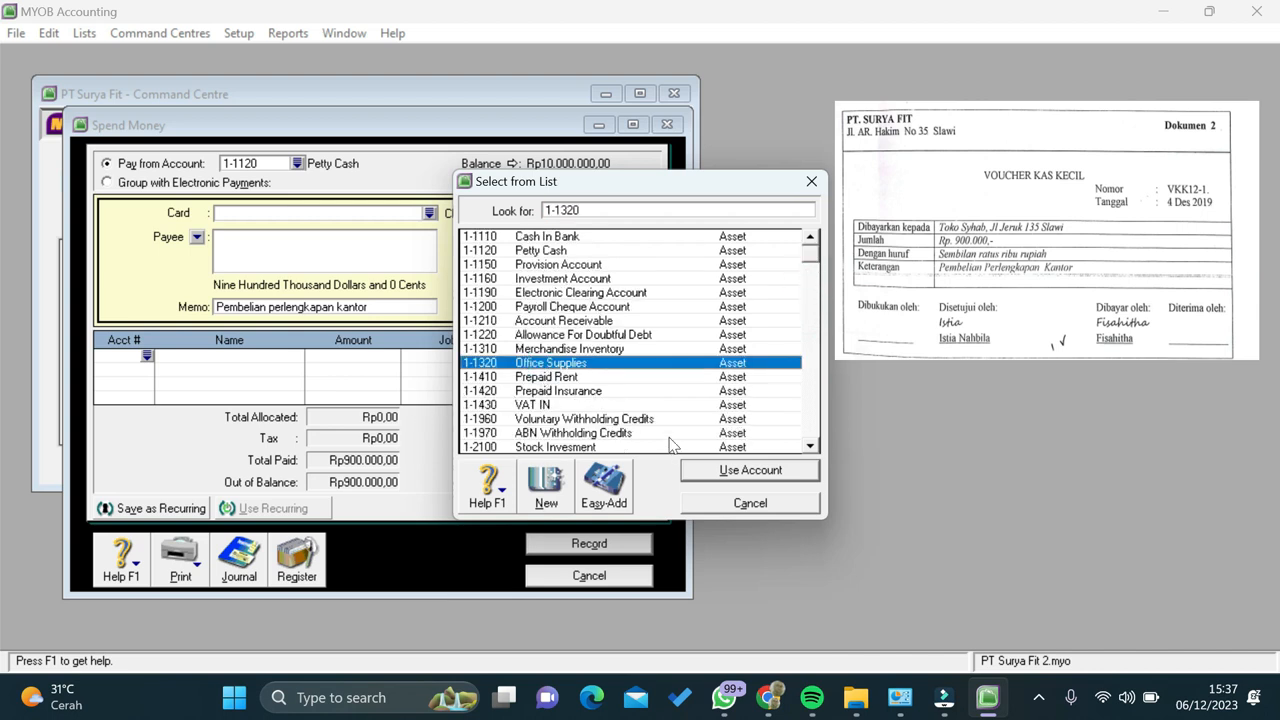
left_click(708, 470)
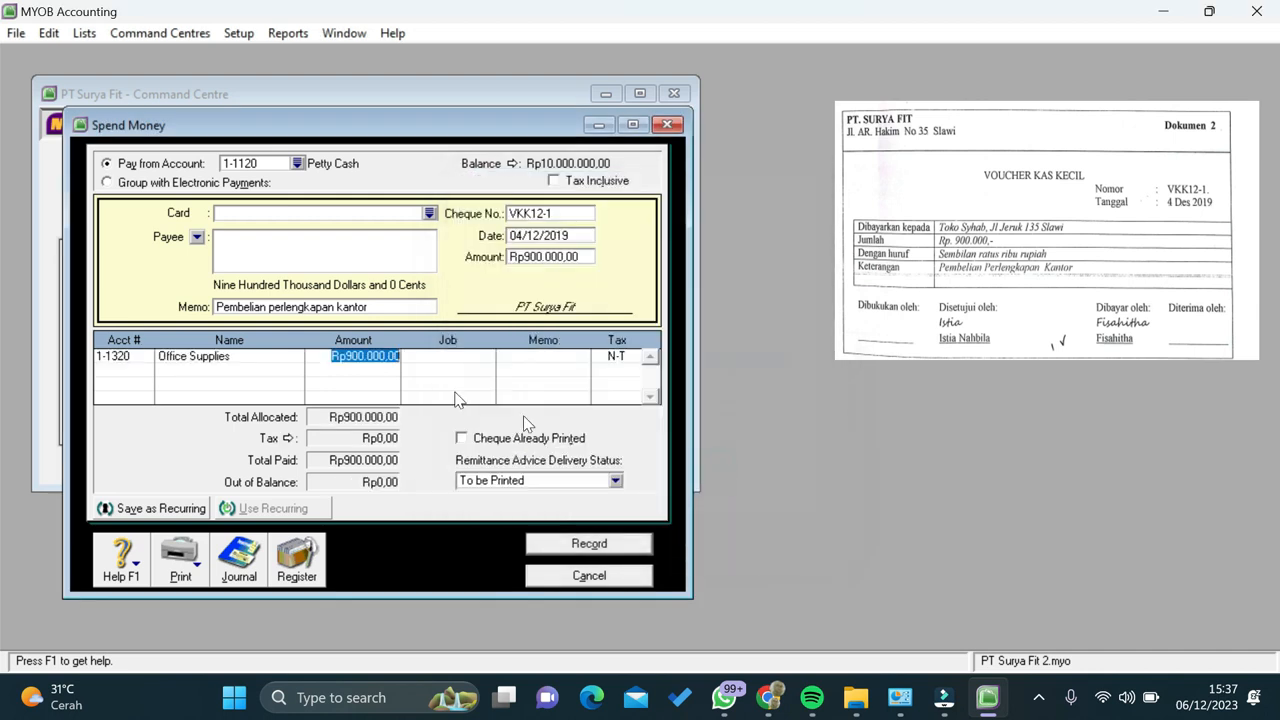
key("Tab")
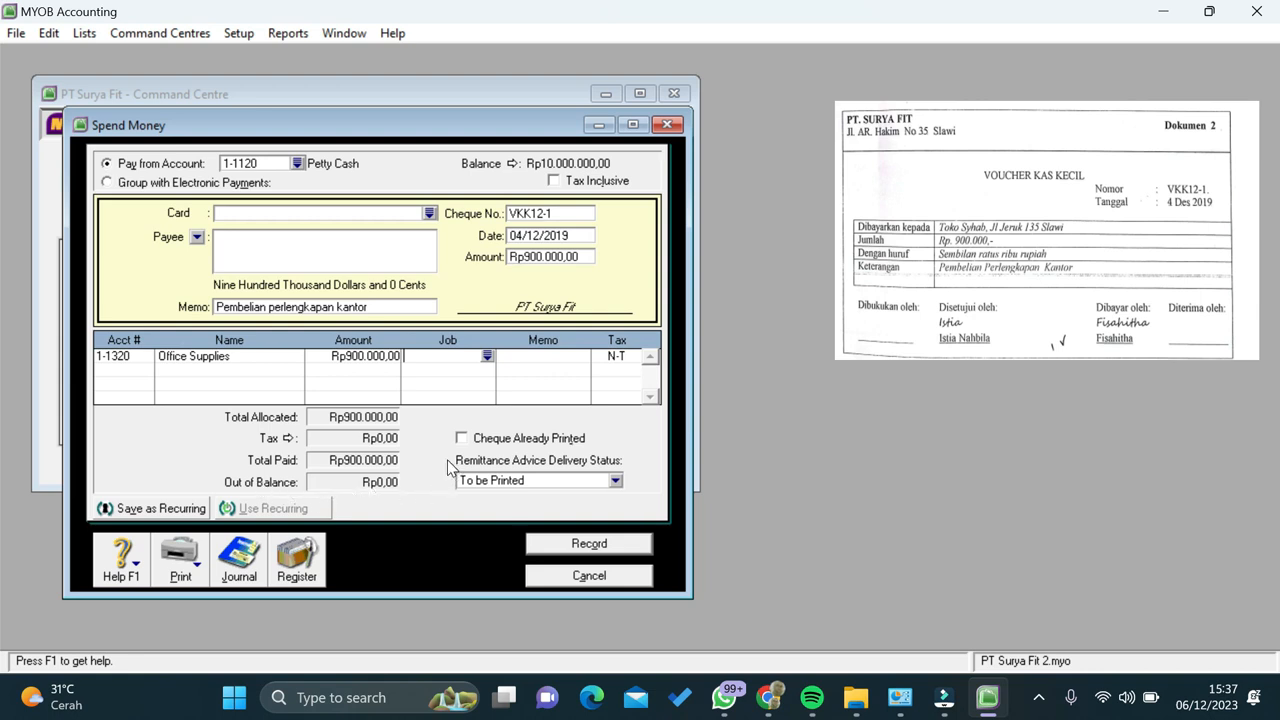
Review the journal recap of the petty cash payment, record it, and close the Spend Money window.
key("ctrl+r")
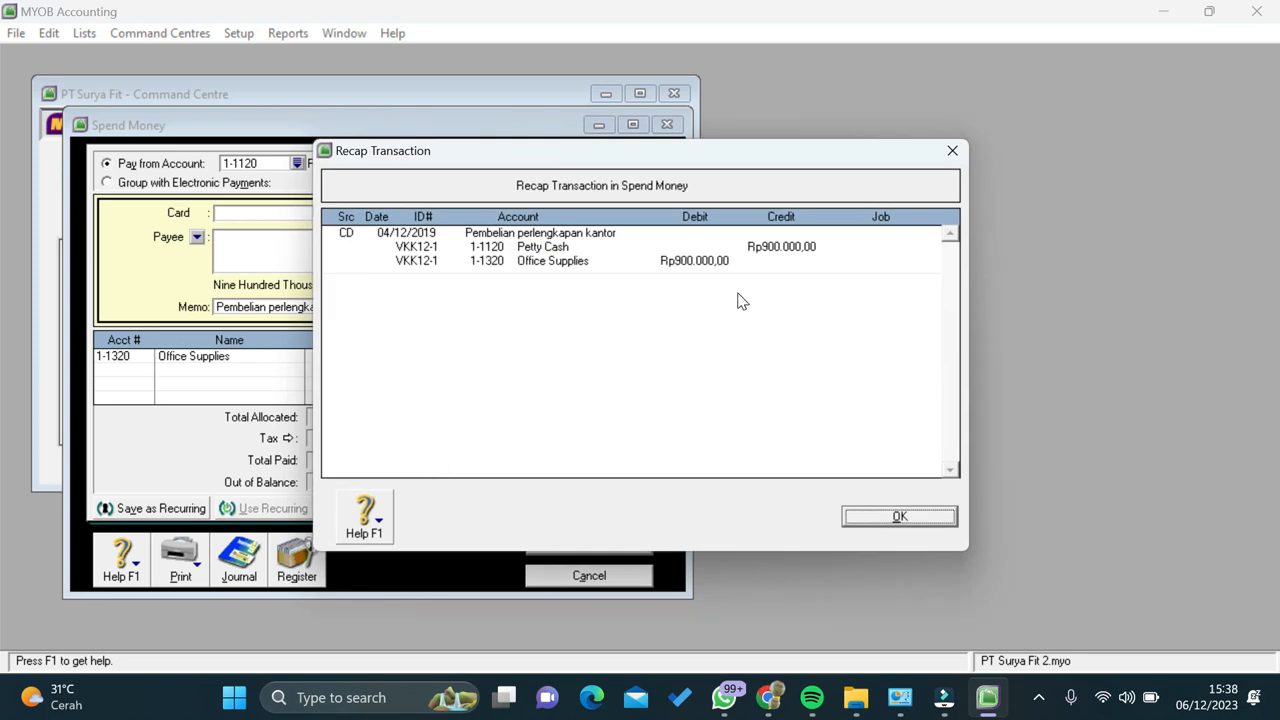
left_click(887, 515)
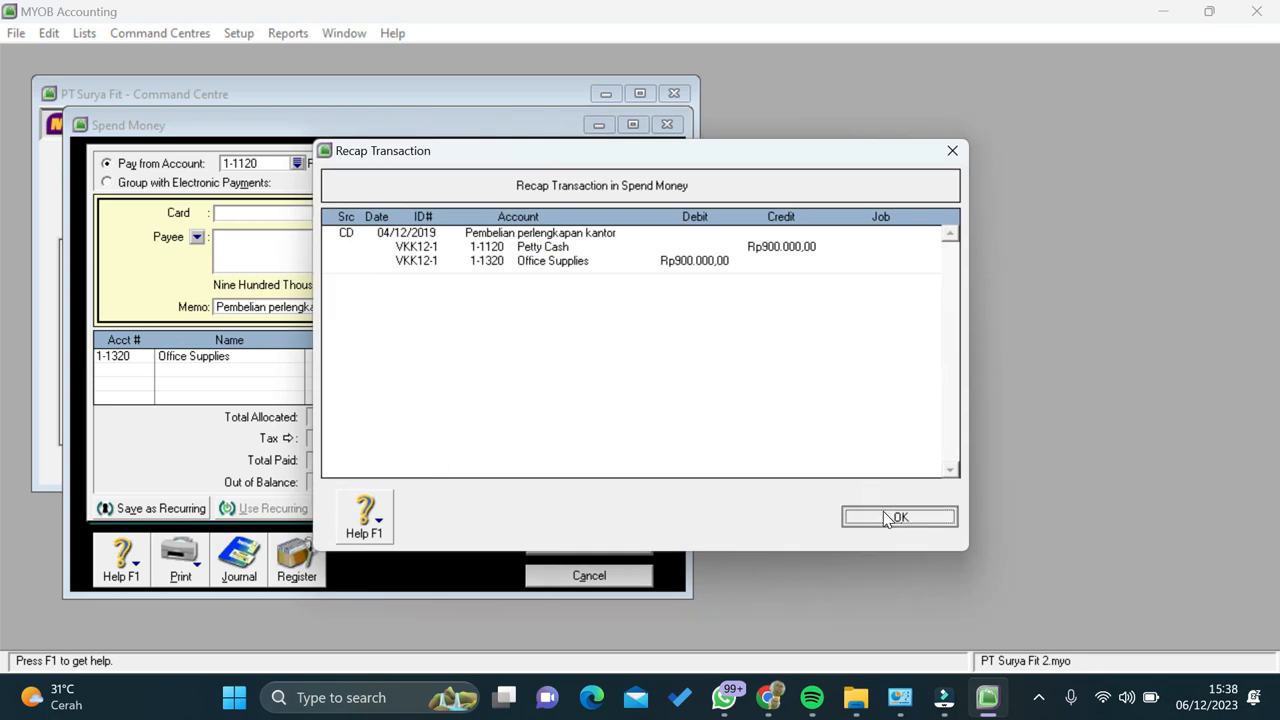
left_click(600, 544)
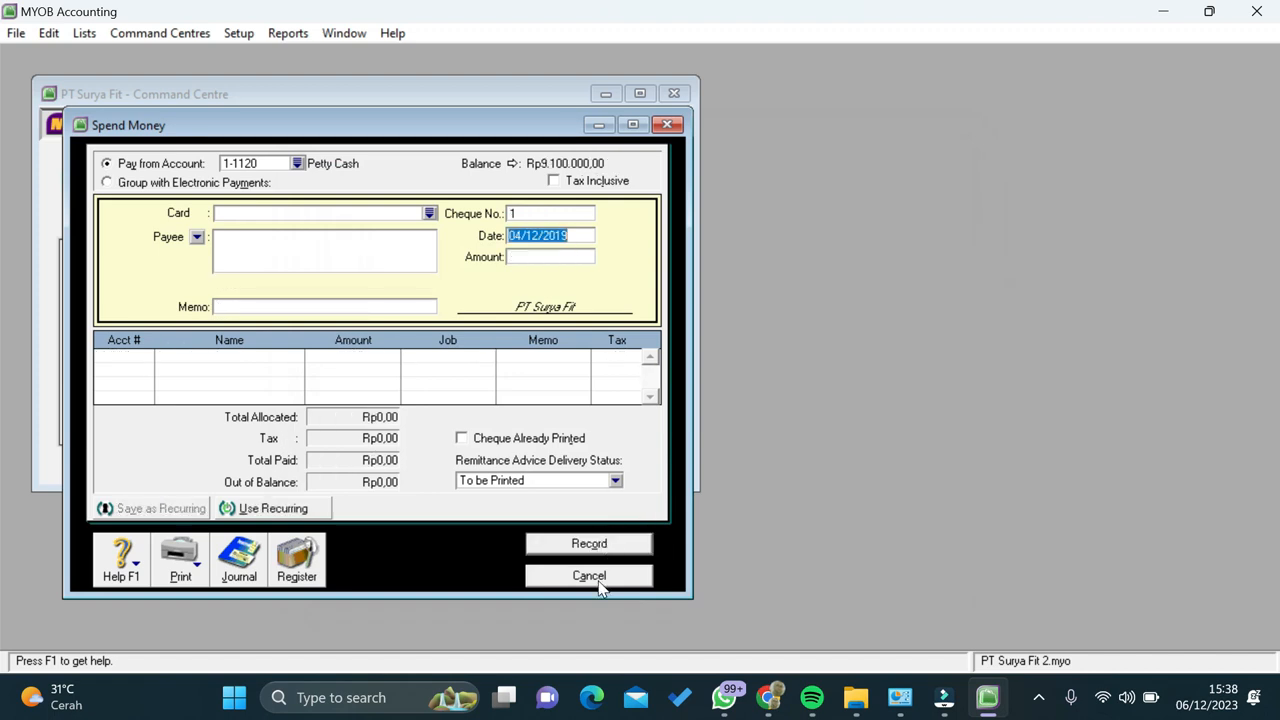
left_click(598, 578)
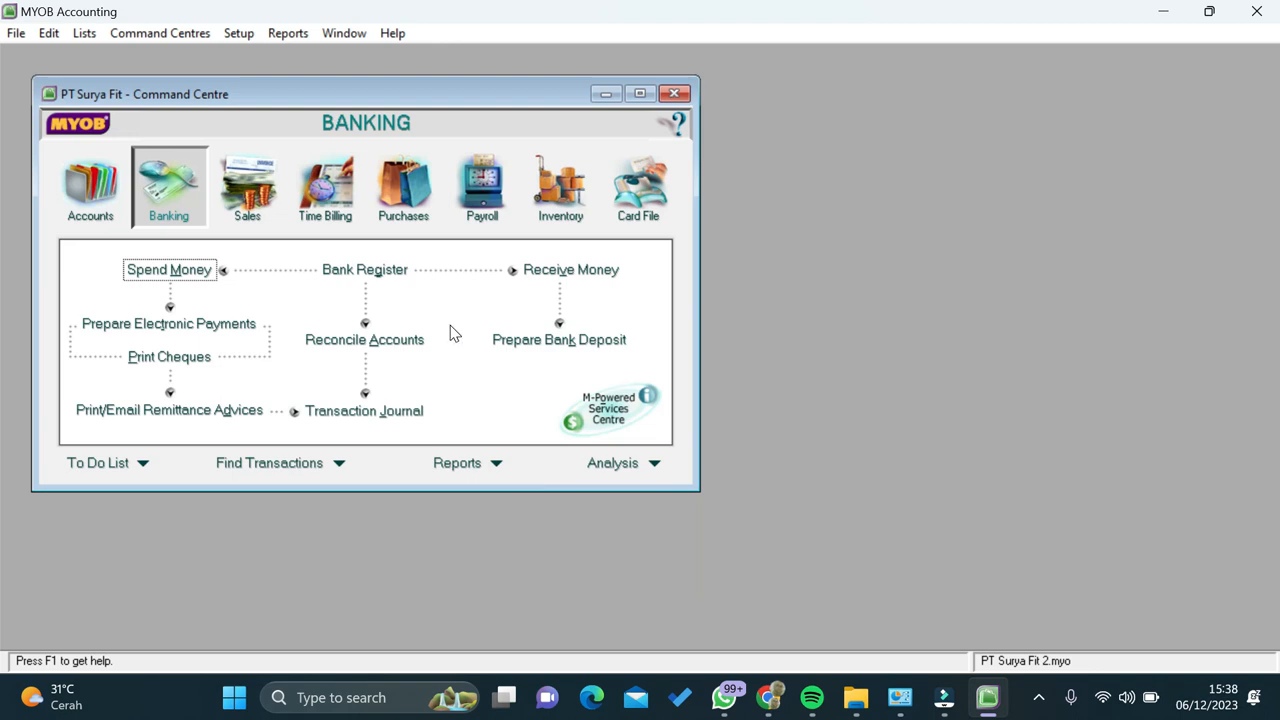
Start a new item sales invoice for the customer Eleven Gym.
left_click(258, 208)
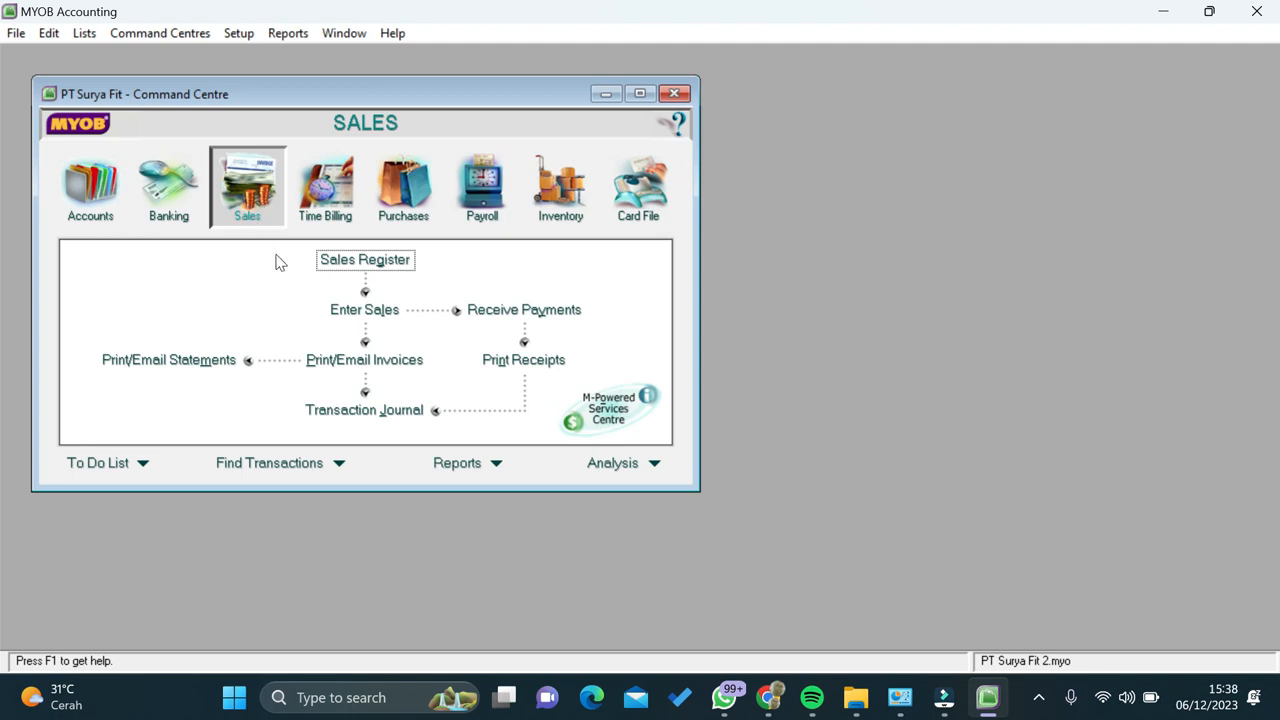
left_click(352, 314)
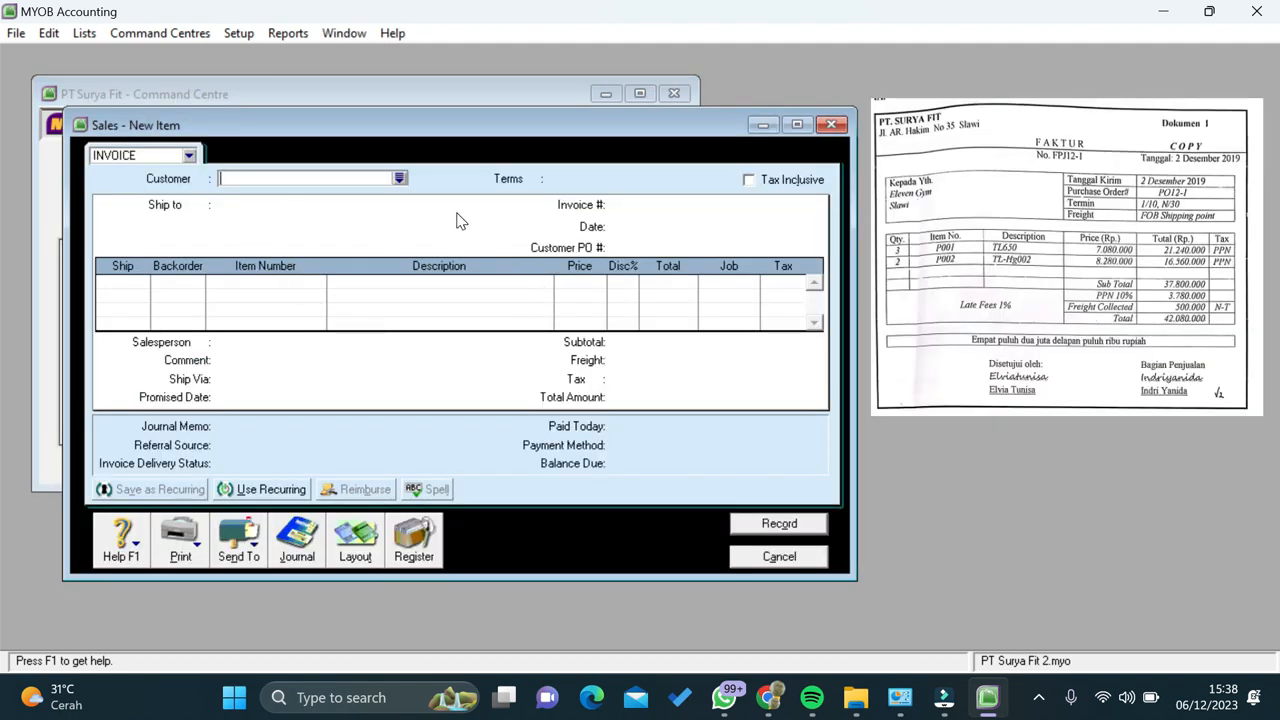
left_click(398, 179)
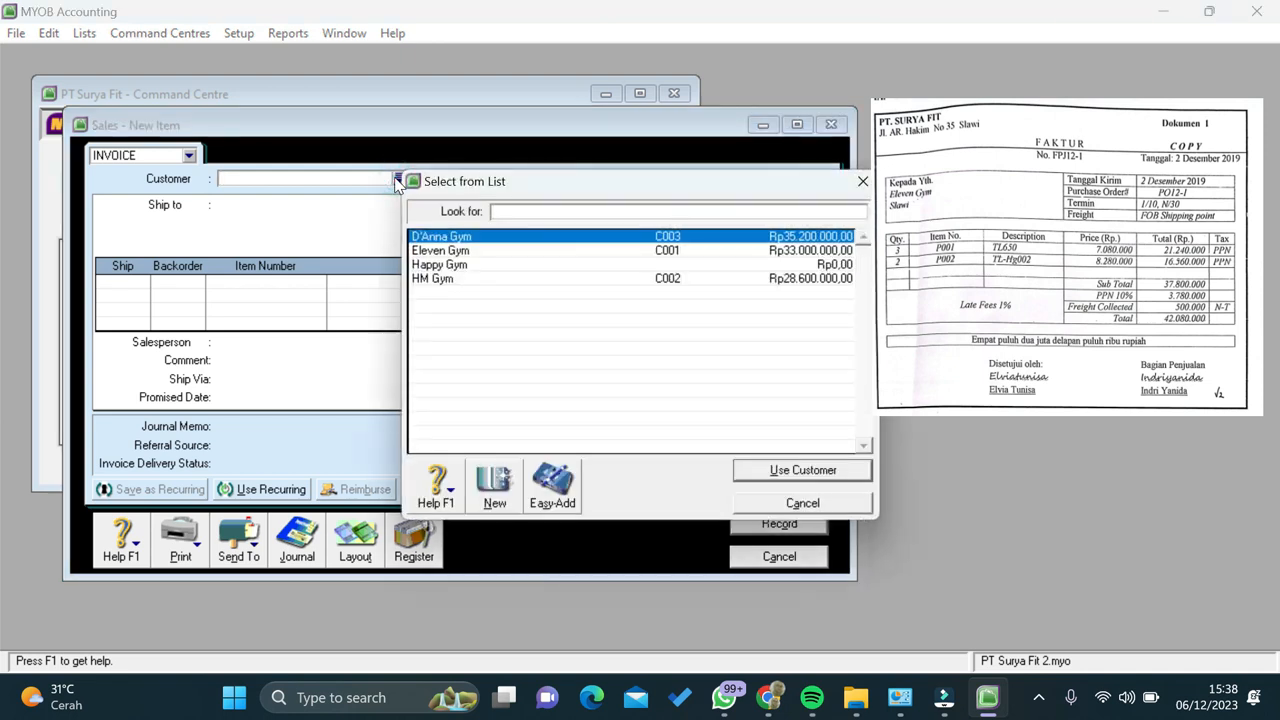
left_click(623, 265)
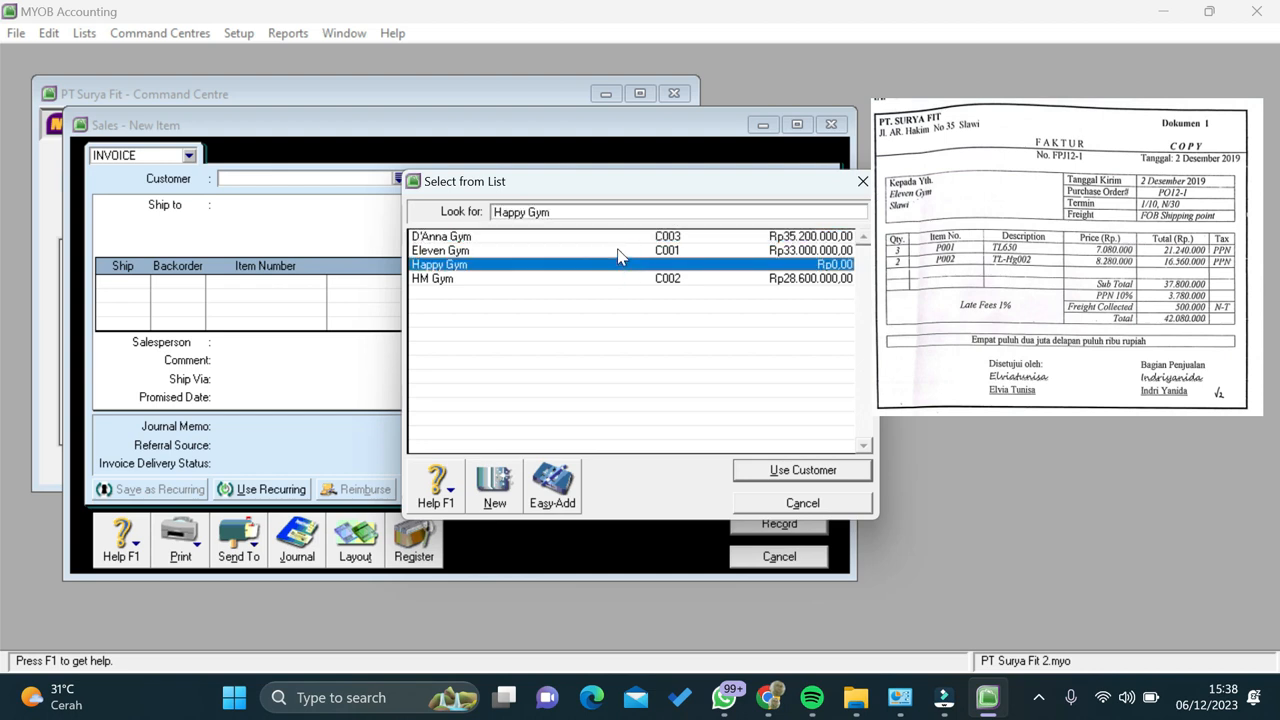
left_click(620, 251)
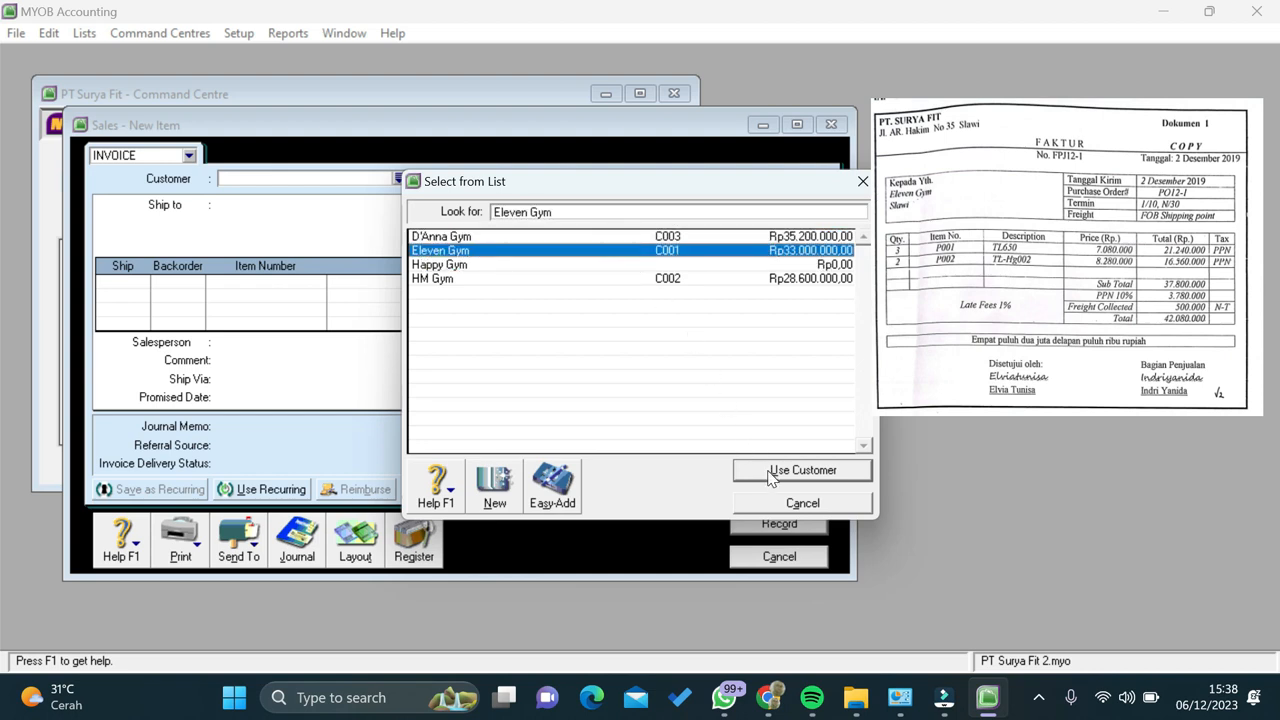
left_click(802, 470)
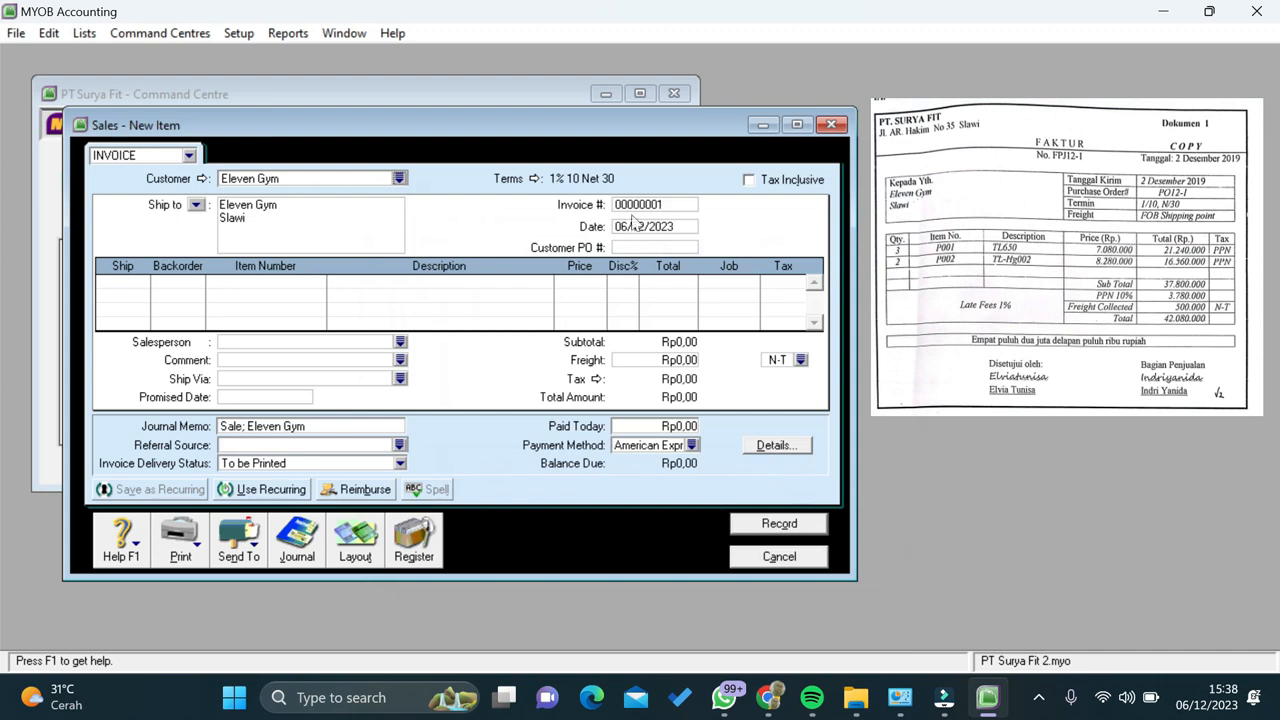
Set the invoice number to FPJ12-1 and the invoice date to 02/12/2019.
left_click(632, 204)
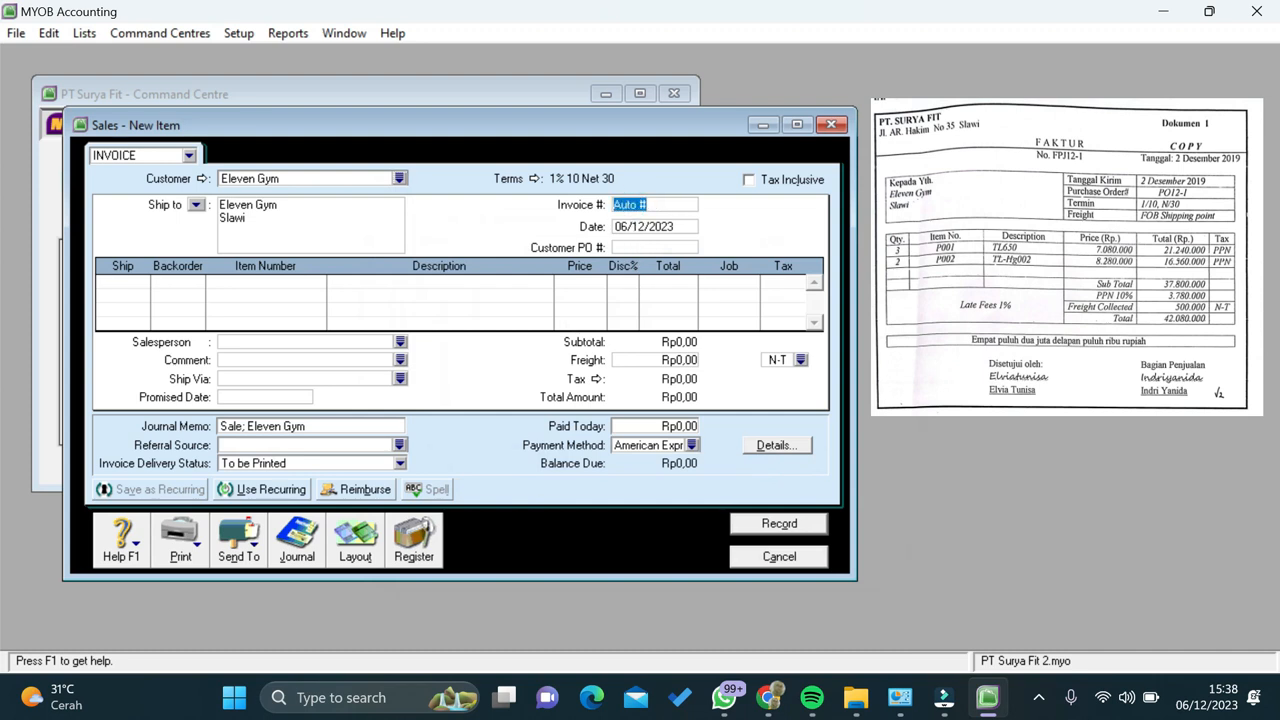
key("Tab")
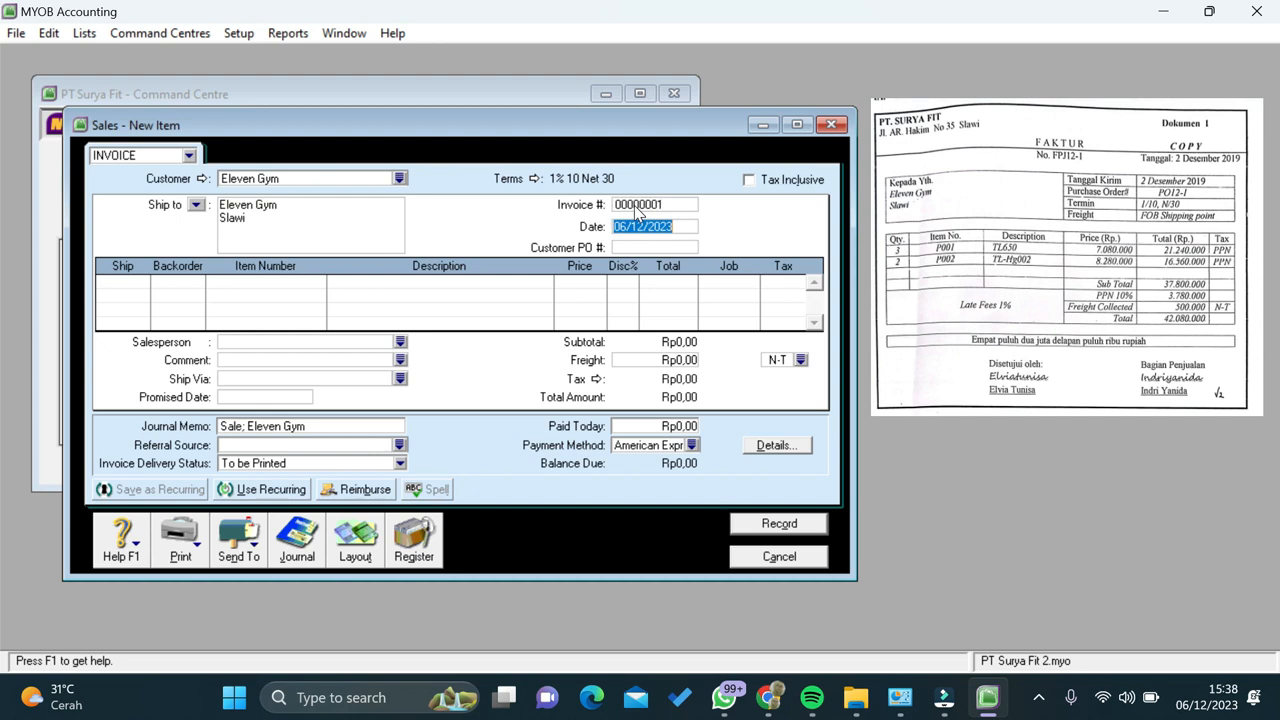
left_click(636, 205)
type("F")
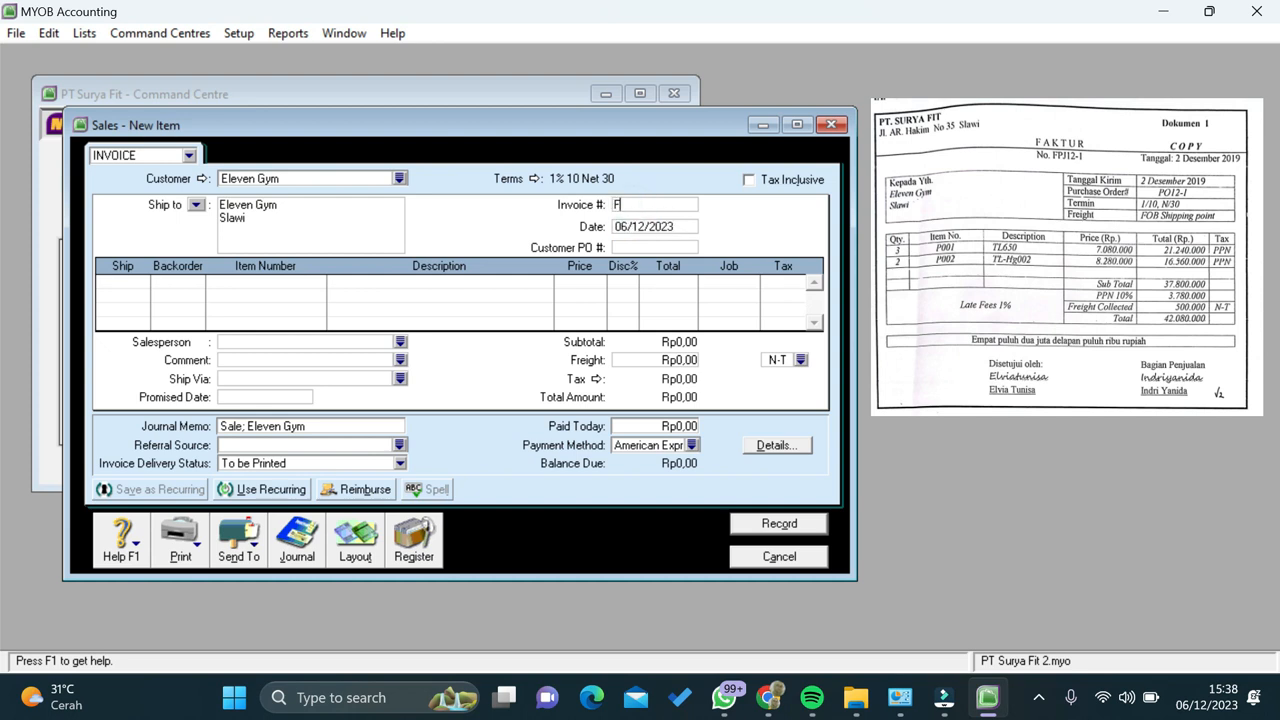
type("PJ12-1")
double_click(660, 226)
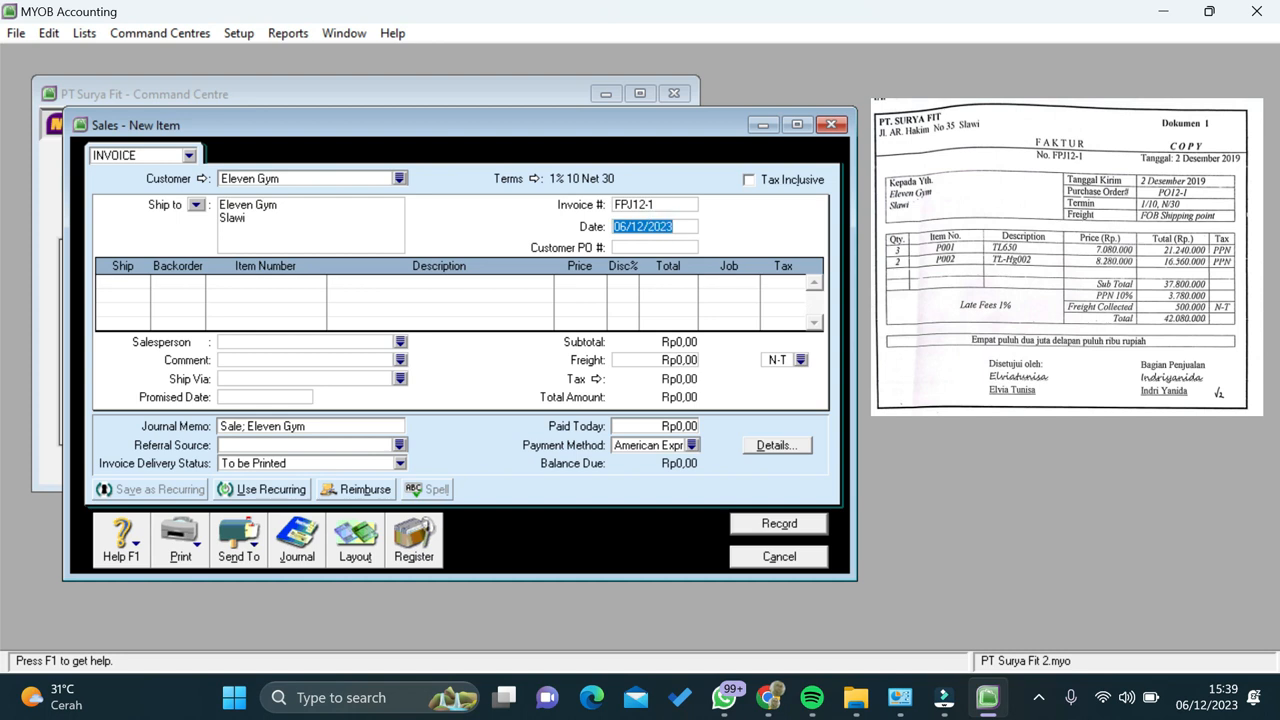
type("2/1")
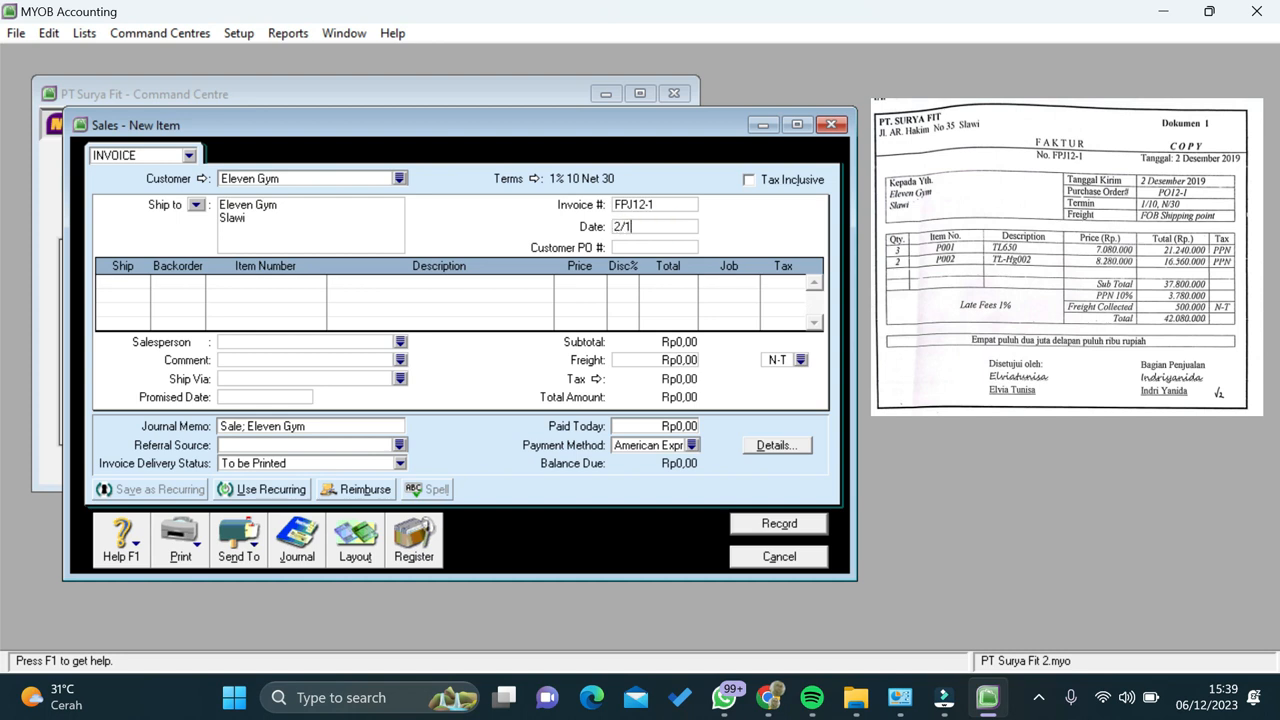
type("2/2019")
Add an invoice line for 3 units of item P001 (TL650) at a price of Rp7.080.000,00 each.
left_click(128, 290)
type("3")
key("Tab")
key("Tab")
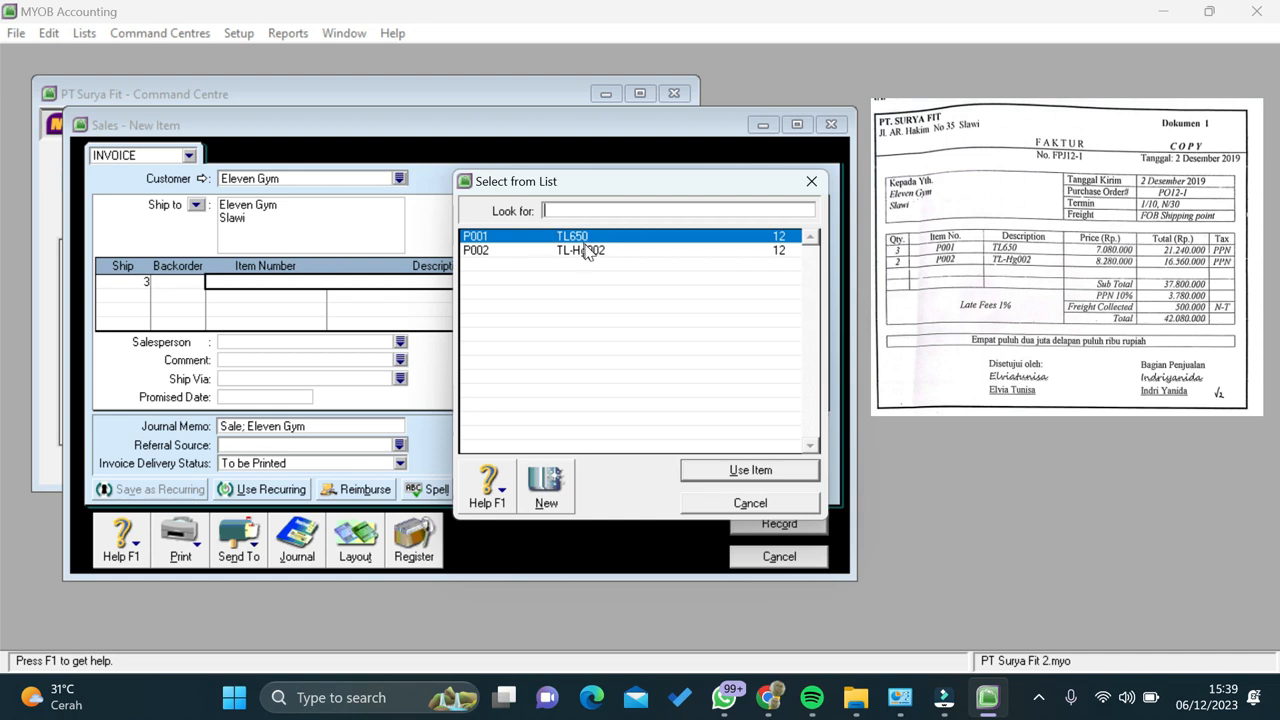
left_click(759, 468)
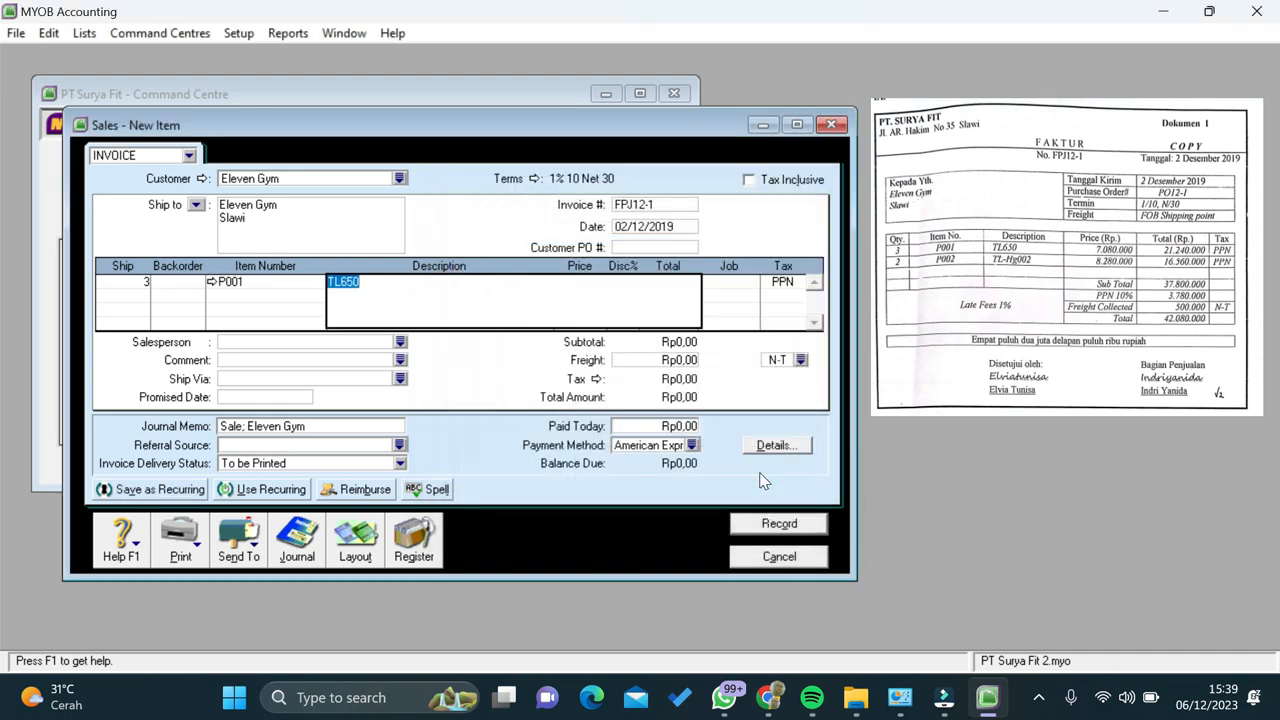
key("Tab")
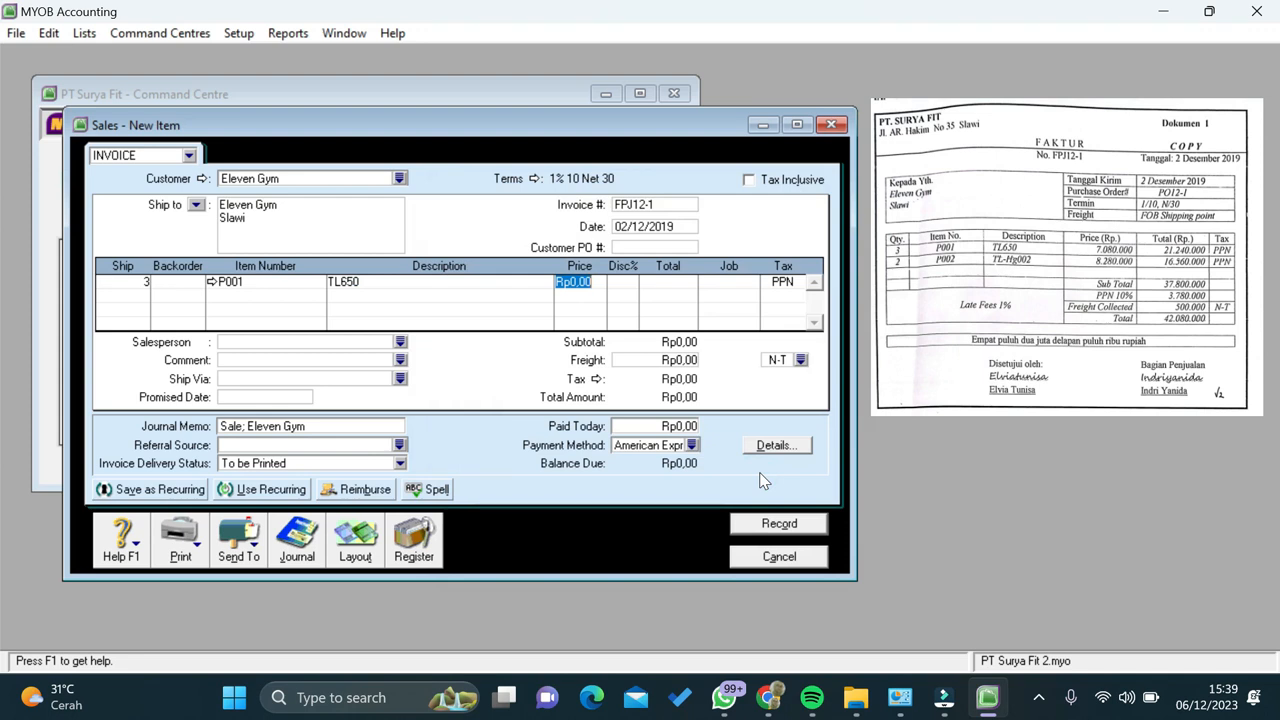
type("7080")
type("000")
key("Tab")
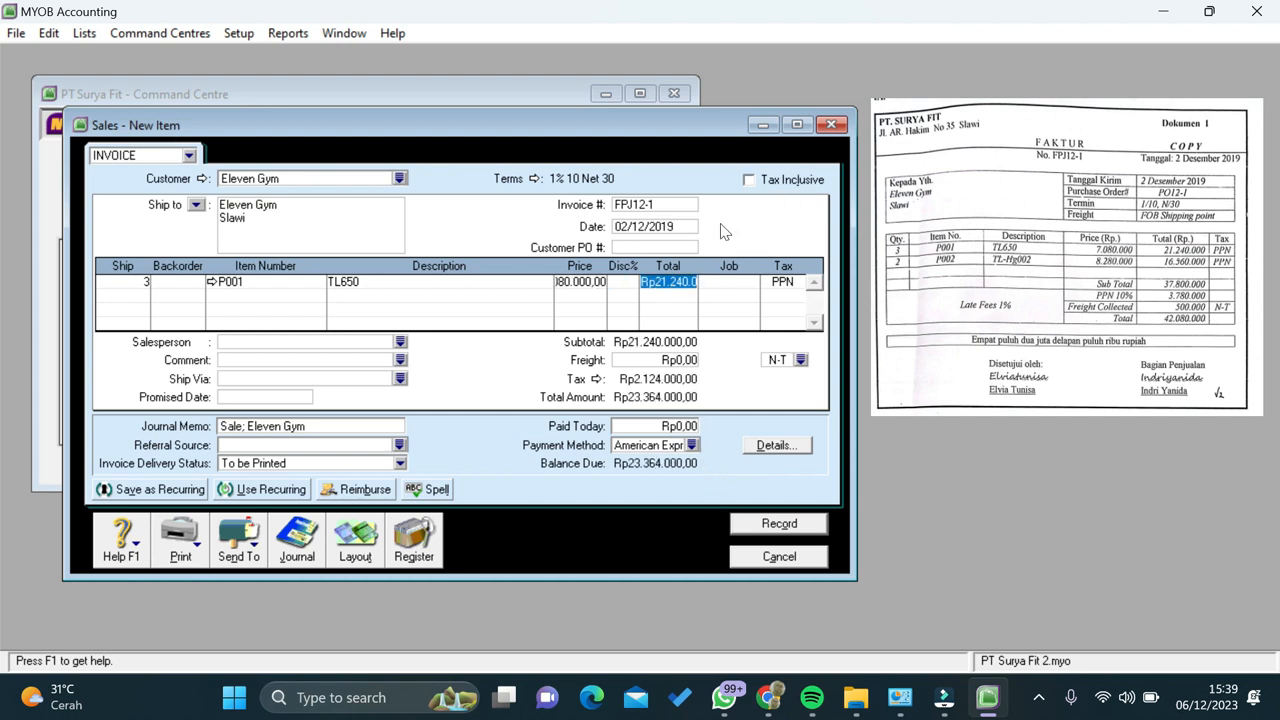
Add a second invoice line for 2 units of item P002 (TL-Hg002) at a price of Rp8.280.000,00 each.
key("Tab")
key("Tab")
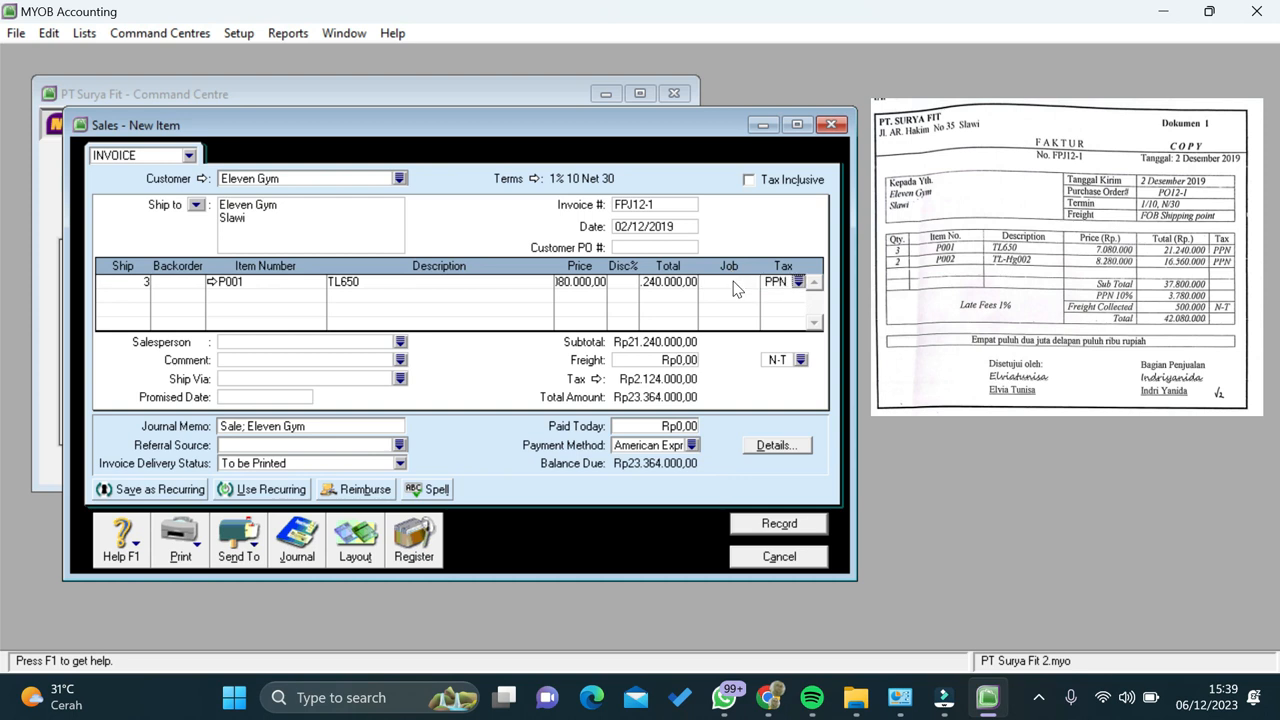
key("Tab")
type("2")
key("Tab")
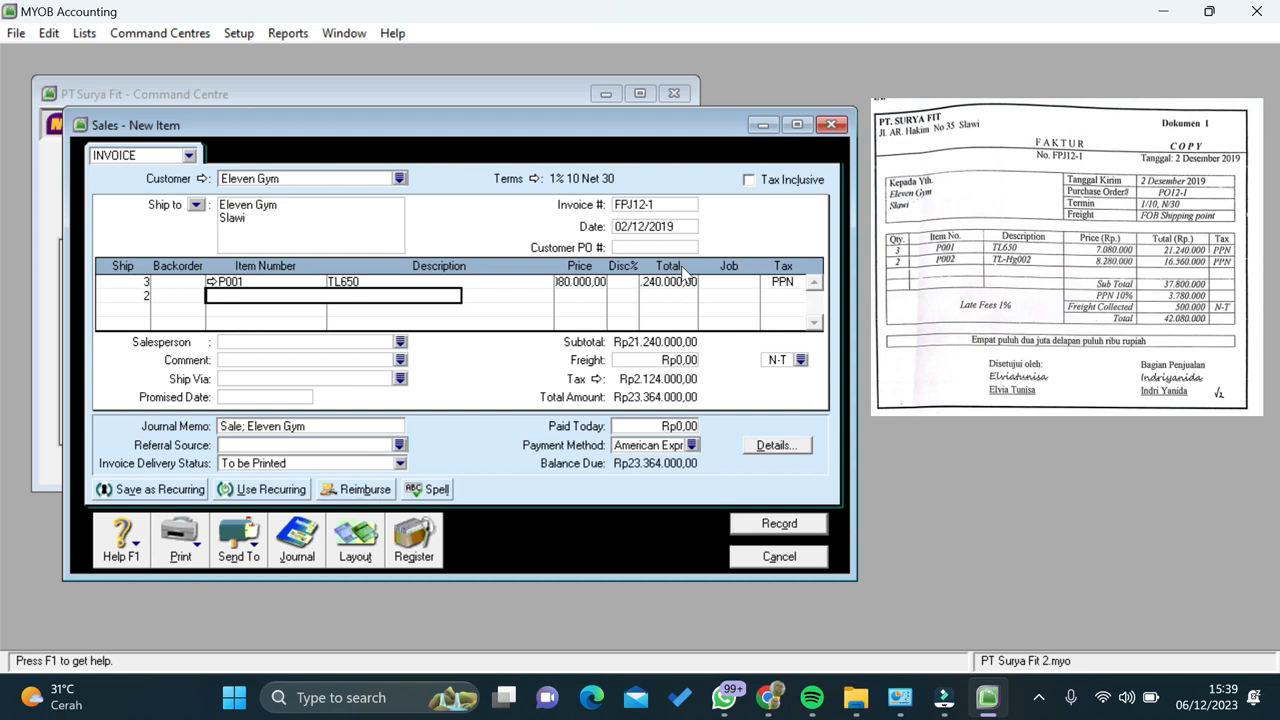
type("P002")
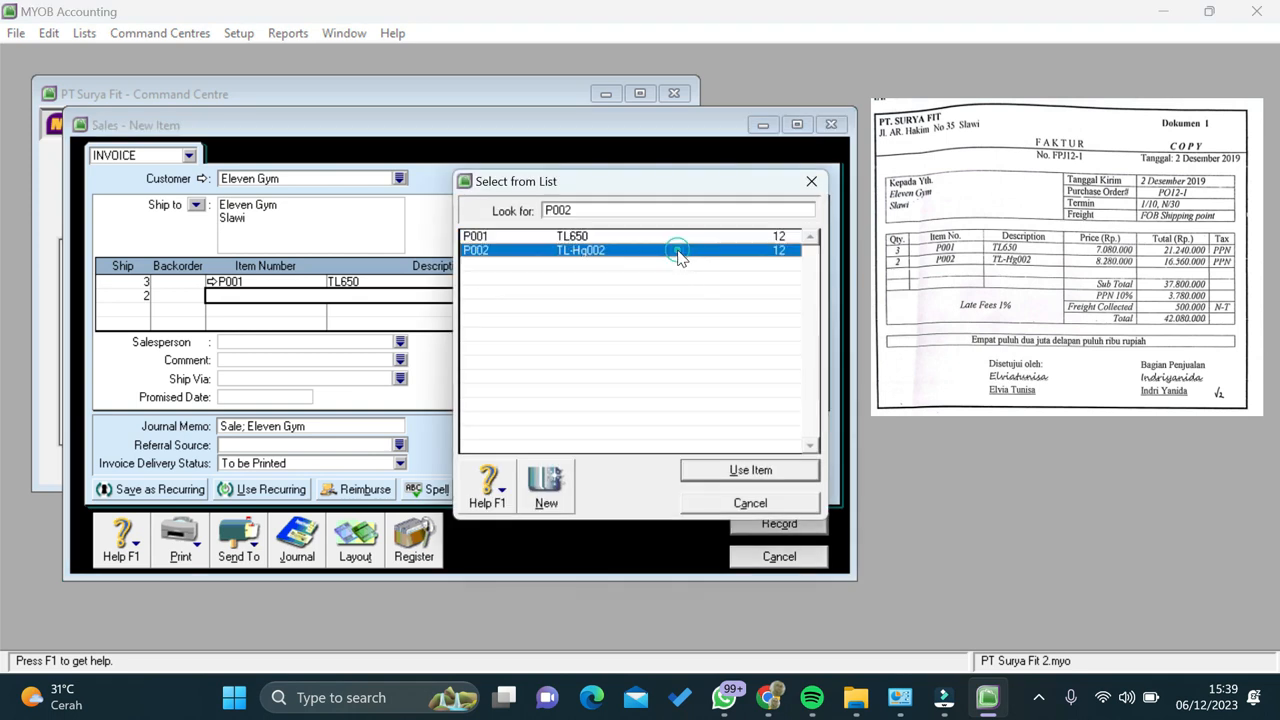
left_click(750, 469)
key("Tab")
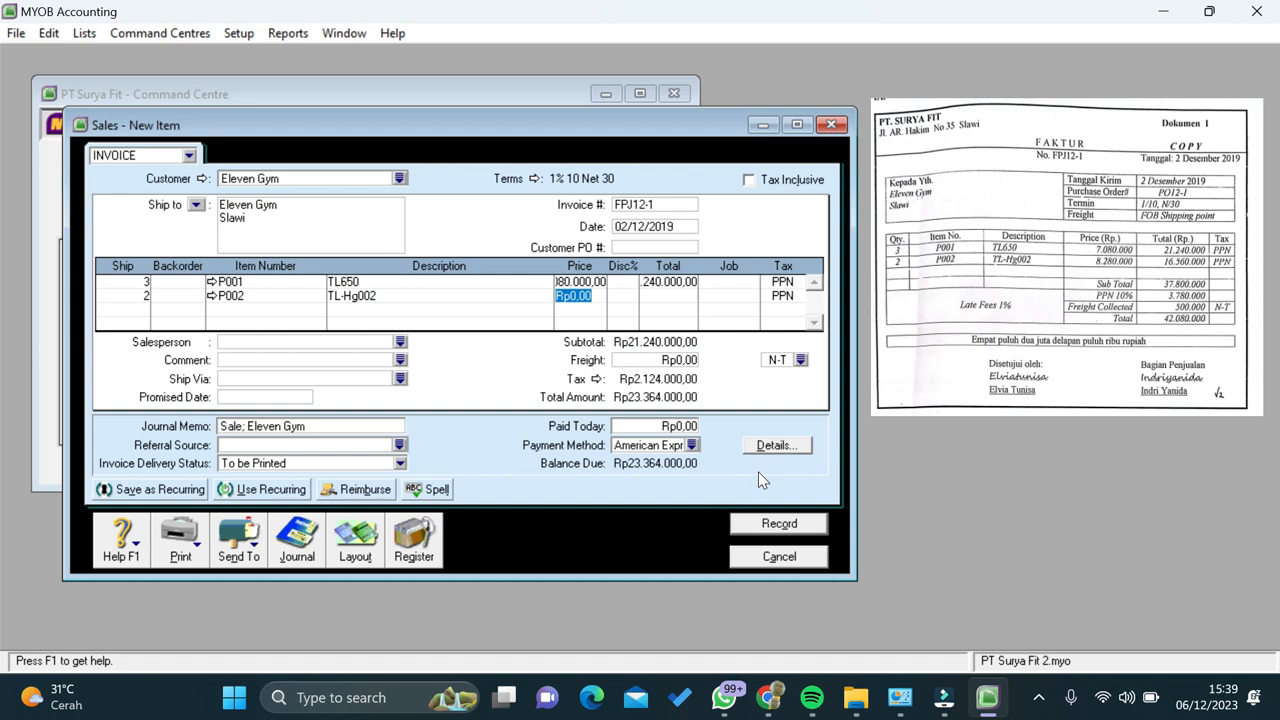
type("8280000")
key("Tab")
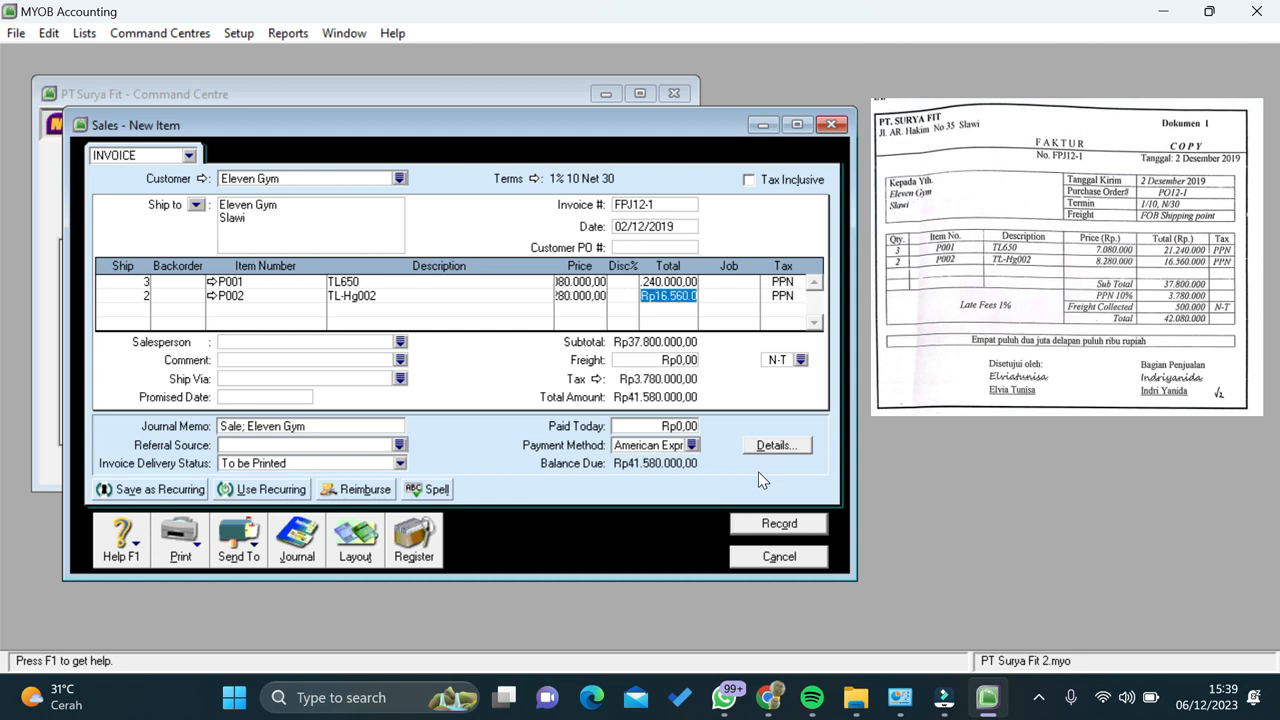
key("Tab")
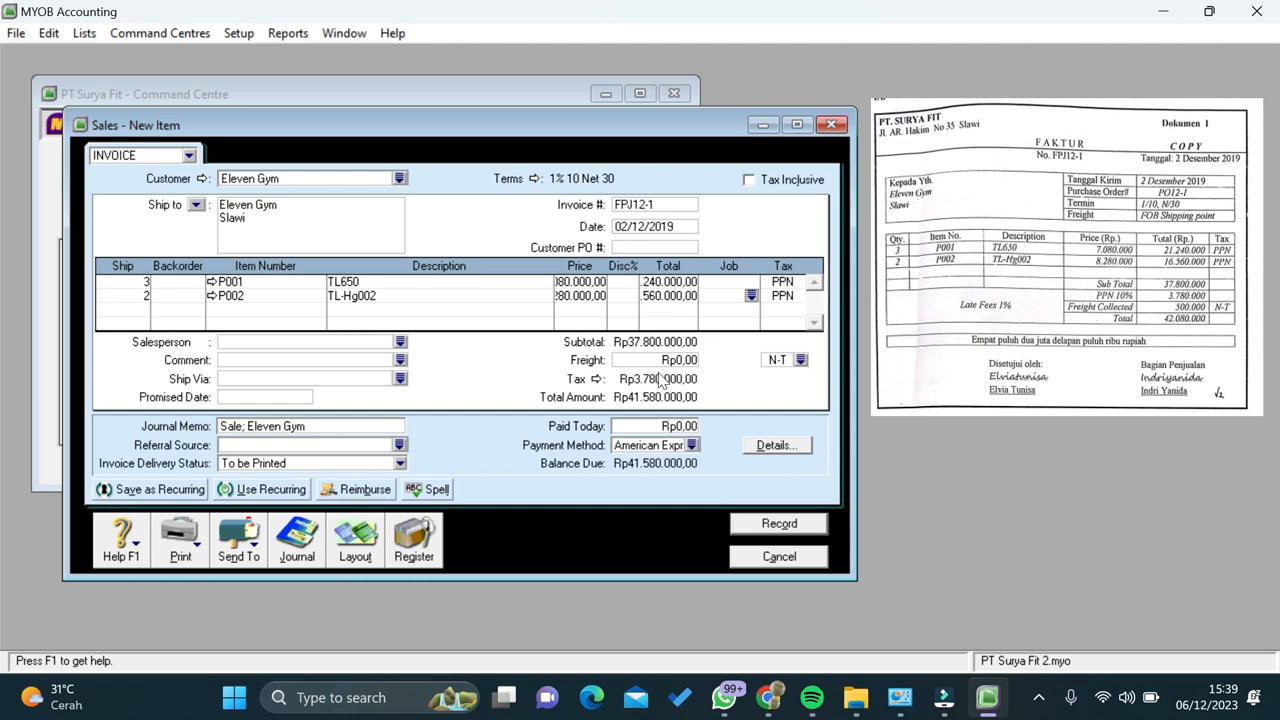
key("Tab")
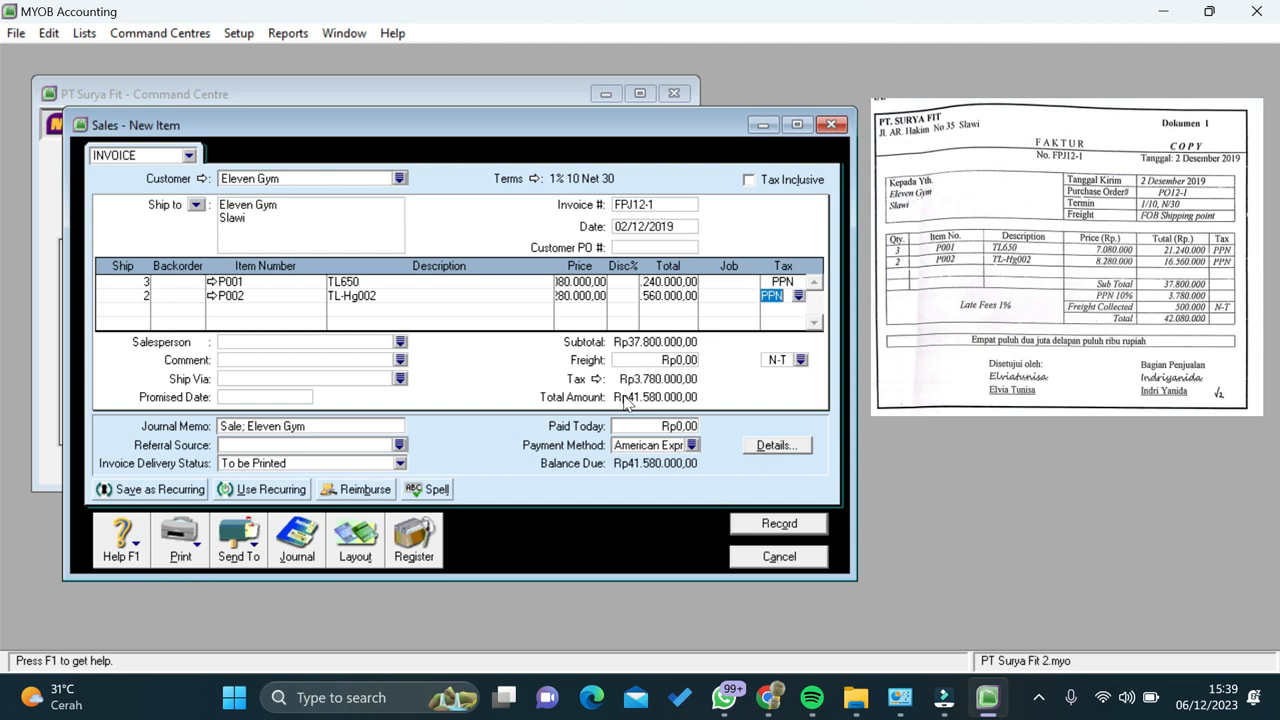
Set the freight on the Eleven Gym invoice to Rp500.000,00.
left_click(685, 362)
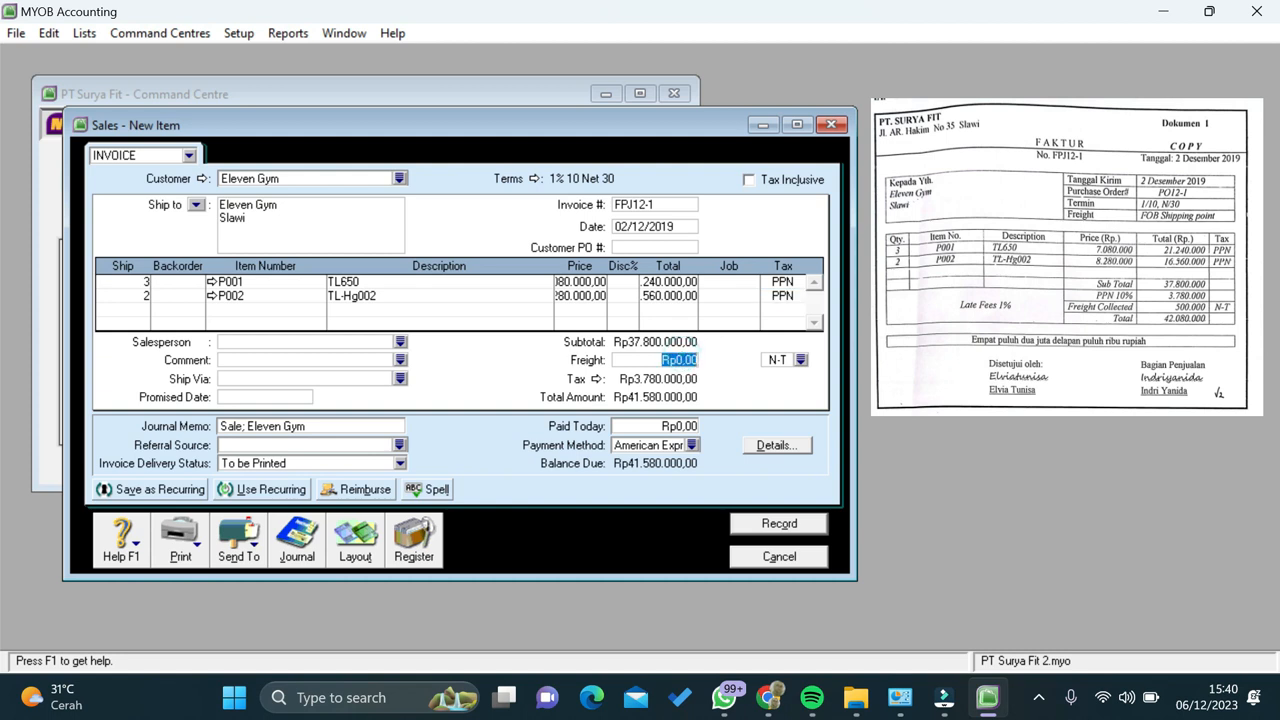
type("500.000")
key("Tab")
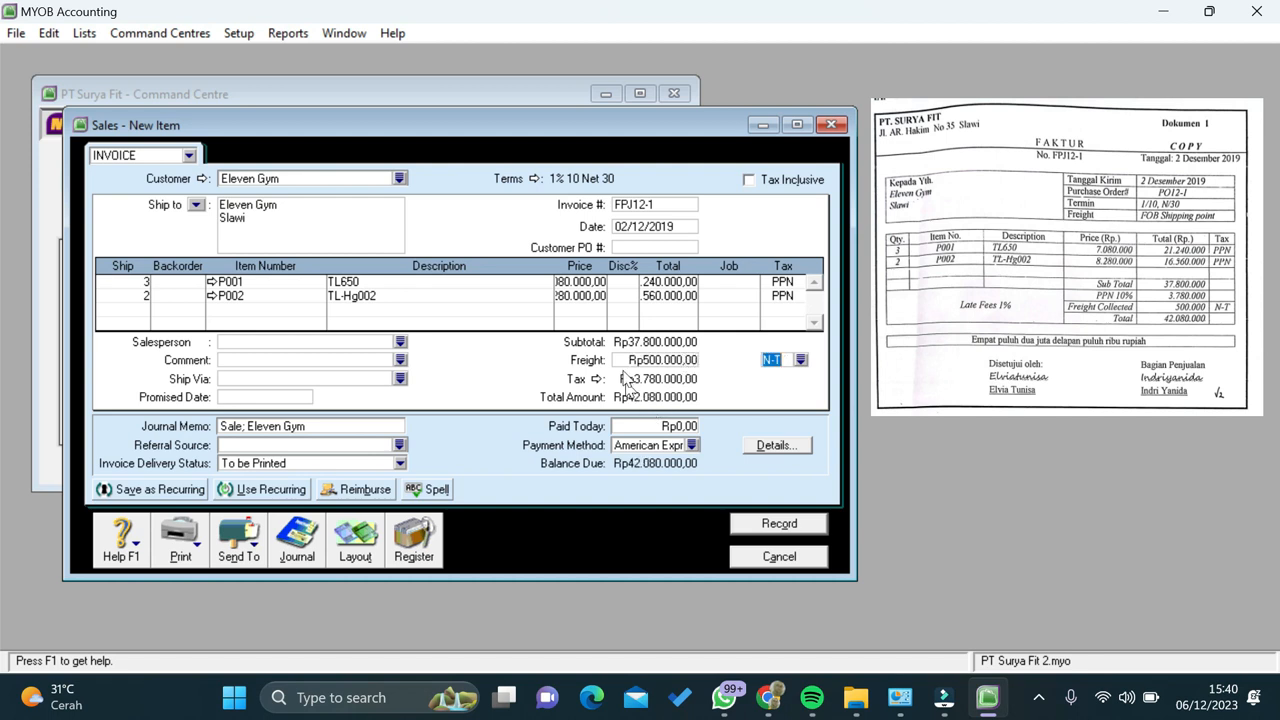
Review the journal recap of the Eleven Gym invoice, record it, and close the sales entry window.
left_click(640, 404)
key("ctrl+r")
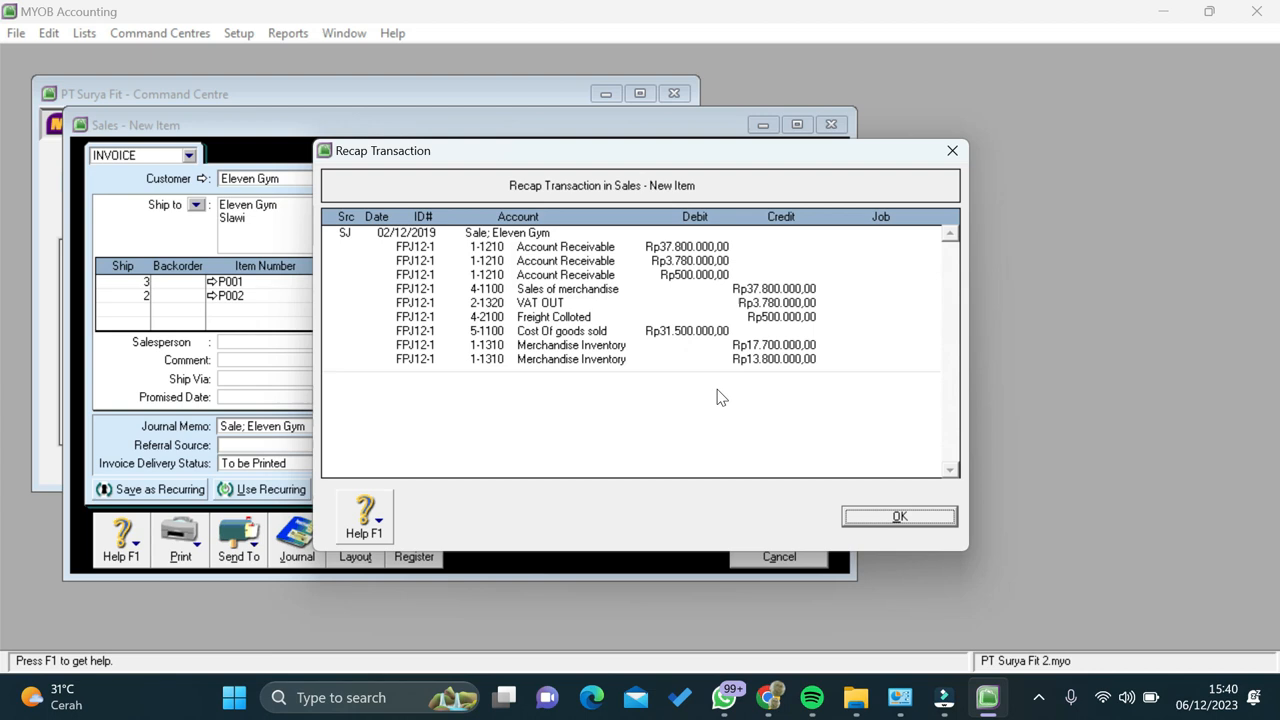
left_click(877, 516)
left_click(815, 524)
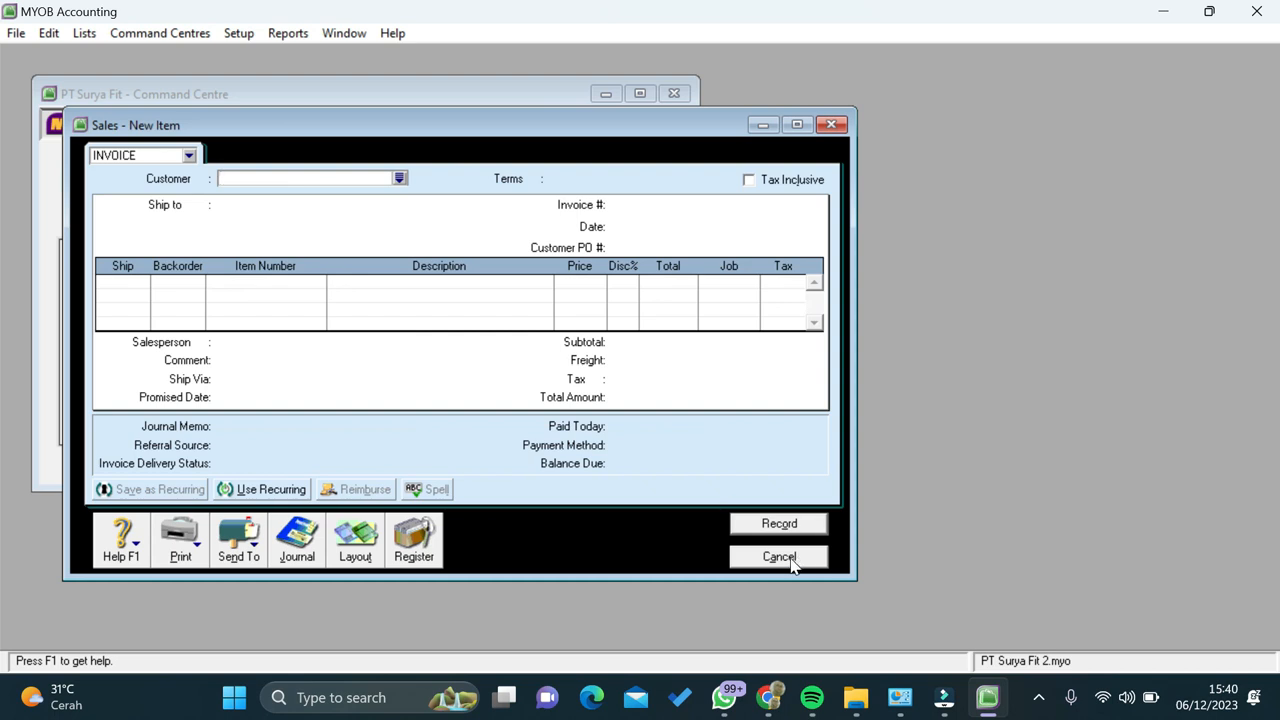
left_click(790, 558)
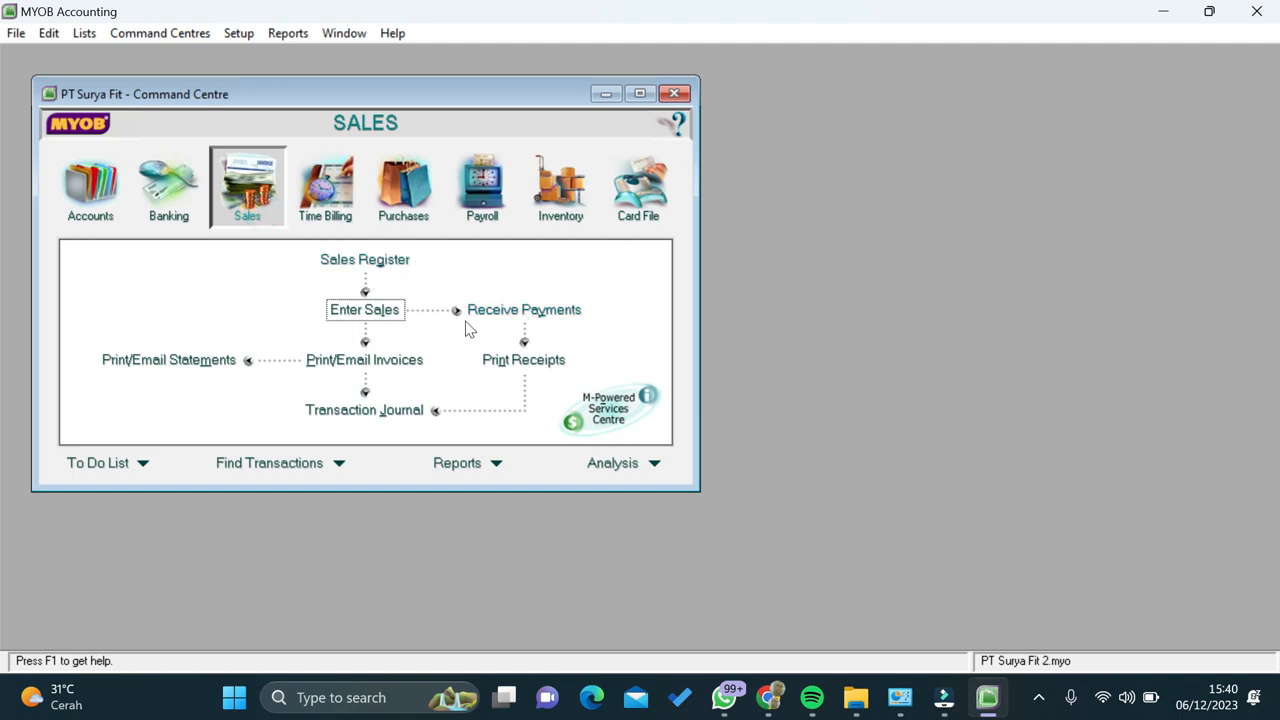
Start a new customer payment receipt for D'Anna Gym.
left_click(490, 314)
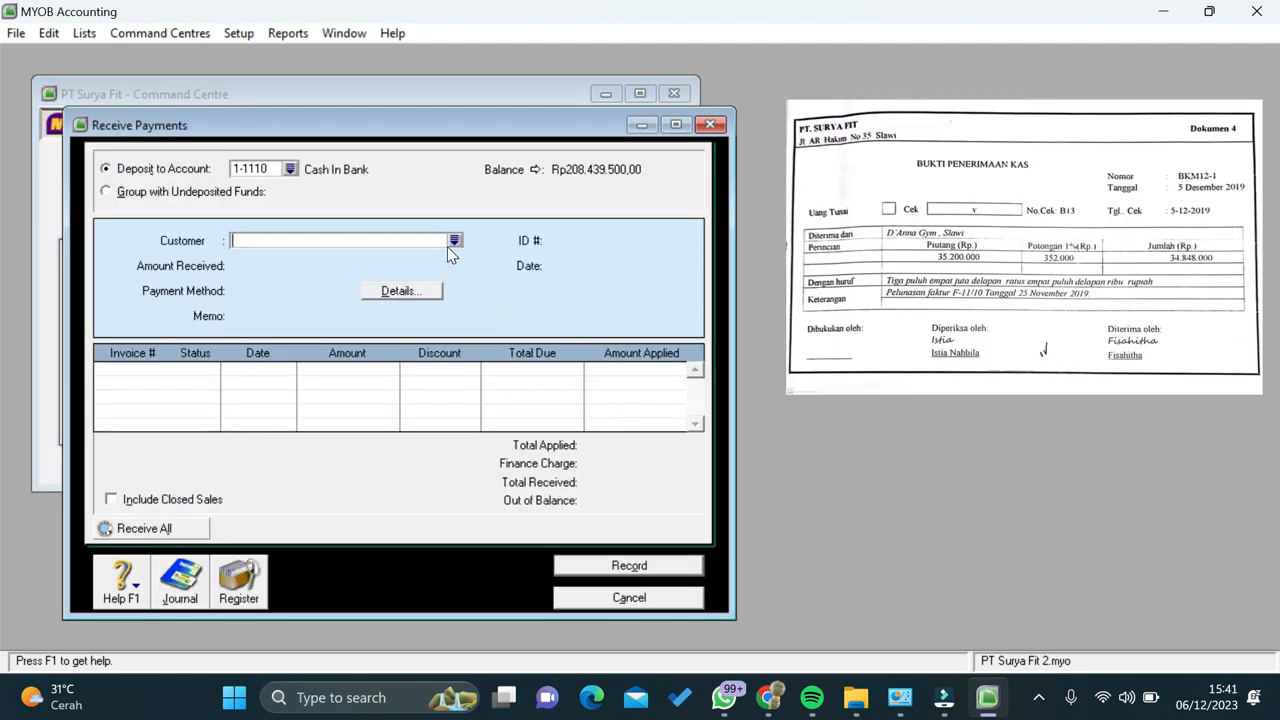
left_click(453, 241)
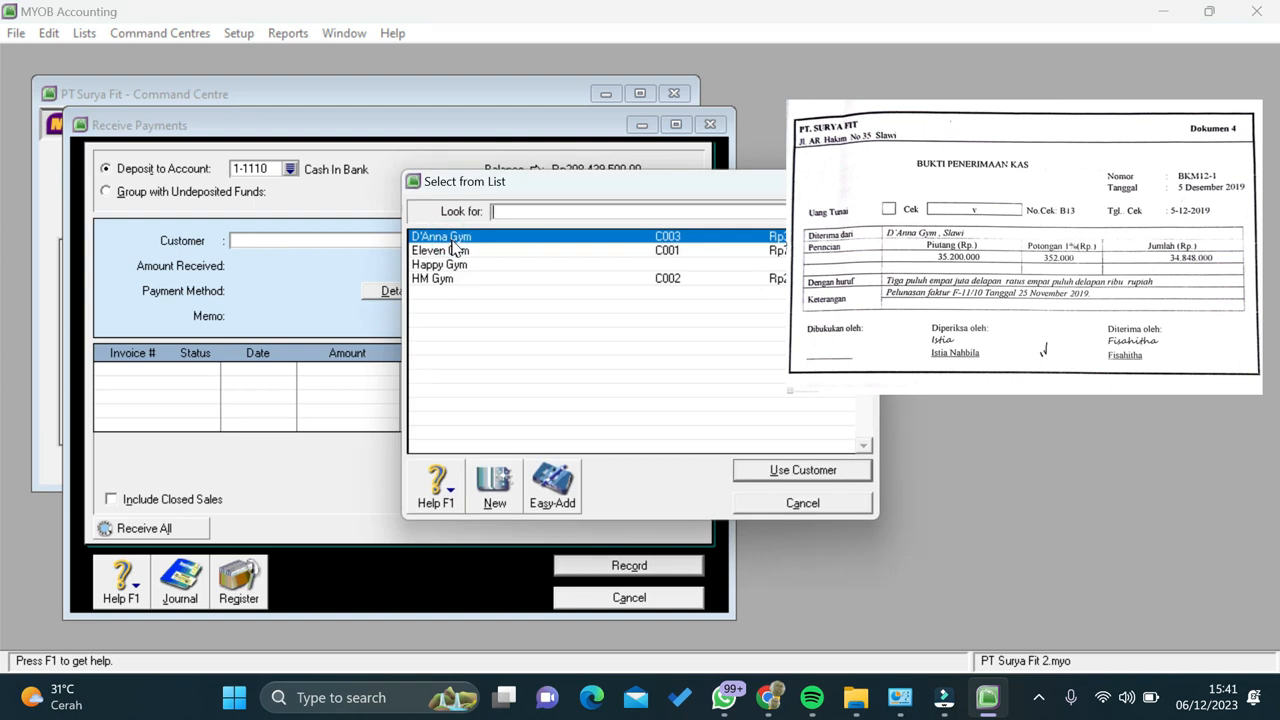
left_click(819, 473)
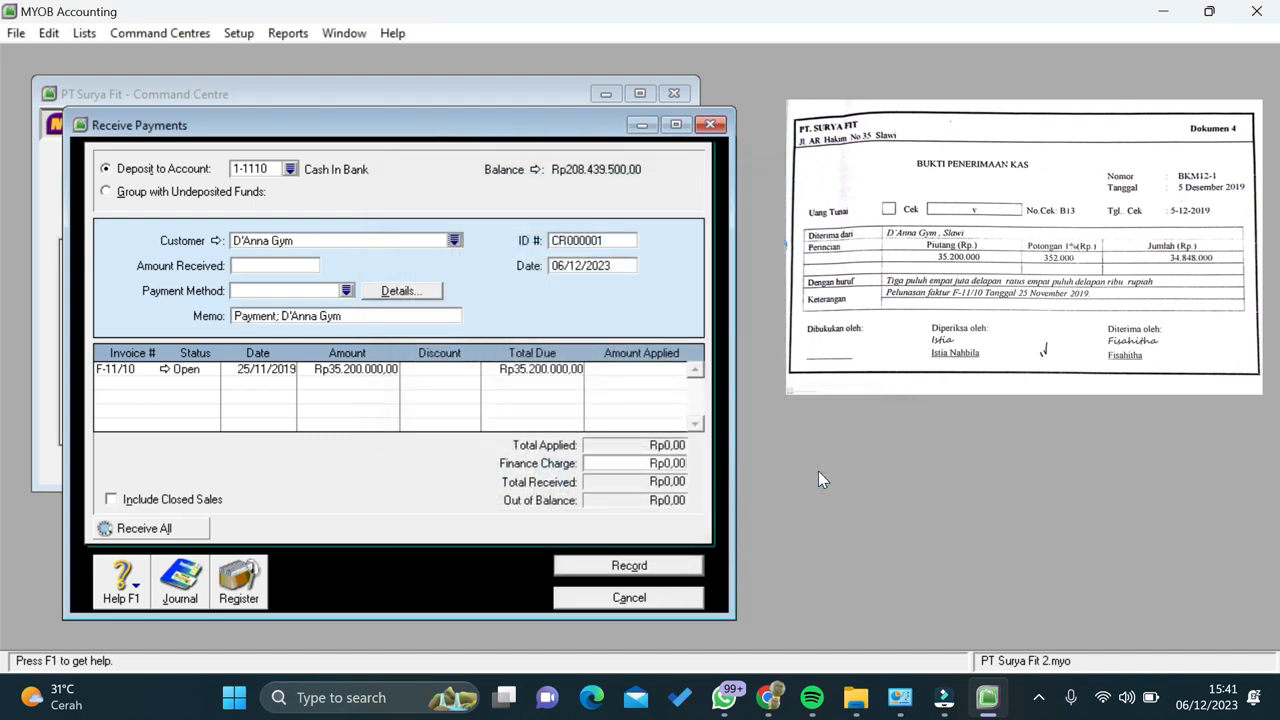
Set the receipt's ID number to BKM12-1 and its date to 05/12/2019.
left_click(596, 241)
type("BKM12-1")
key("Tab")
type("5/12")
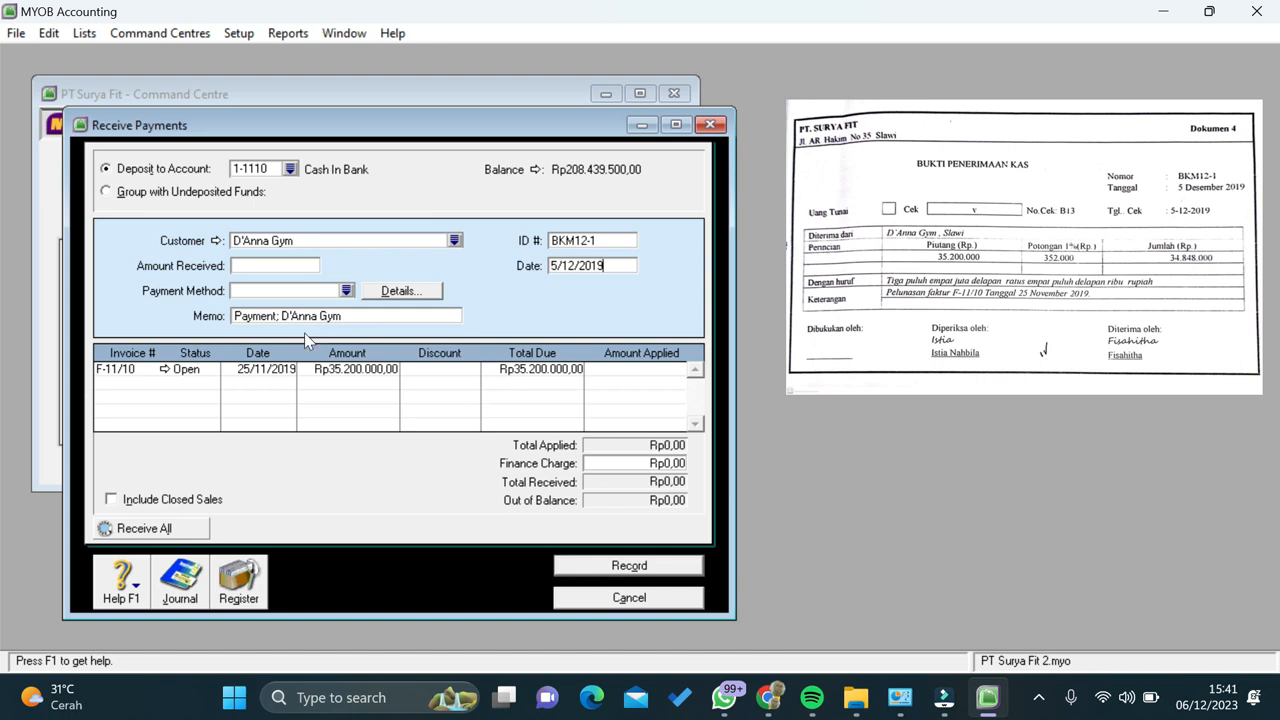
Enter Rp34.848.000,00 as the amount received and apply it in full to D'Anna Gym's invoice F-11/10.
left_click(275, 265)
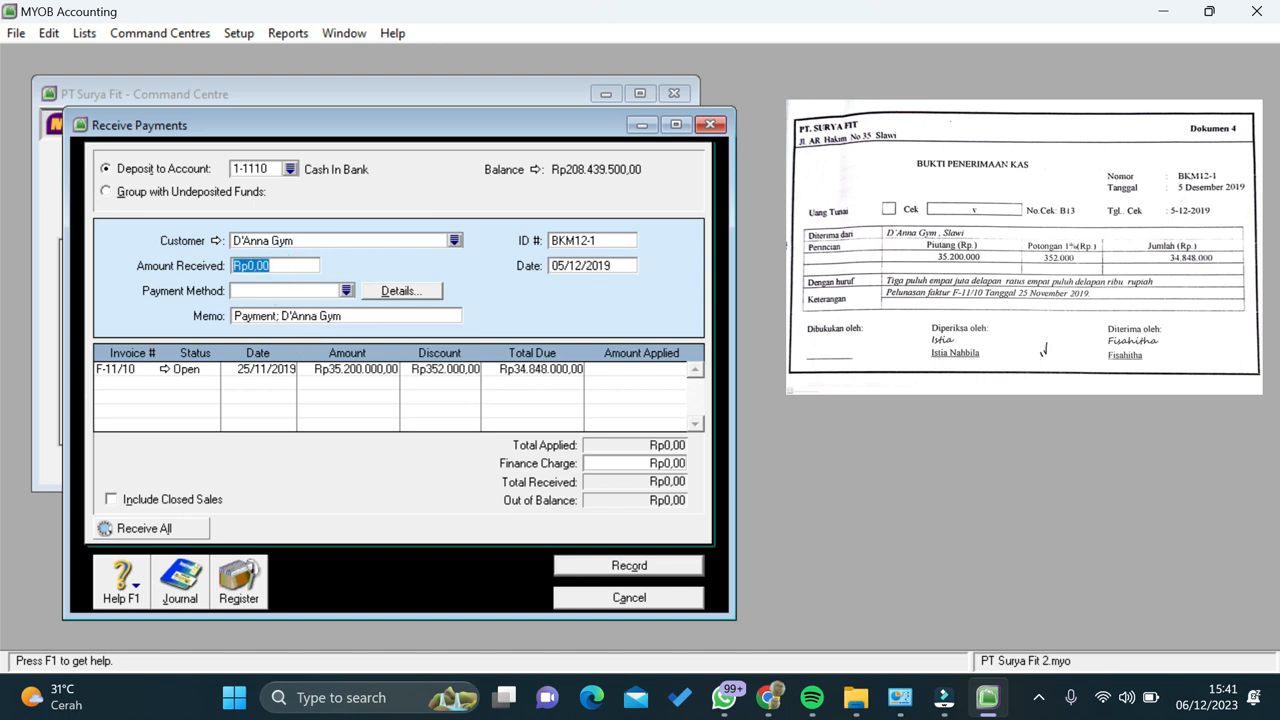
type("34848000")
key("Tab")
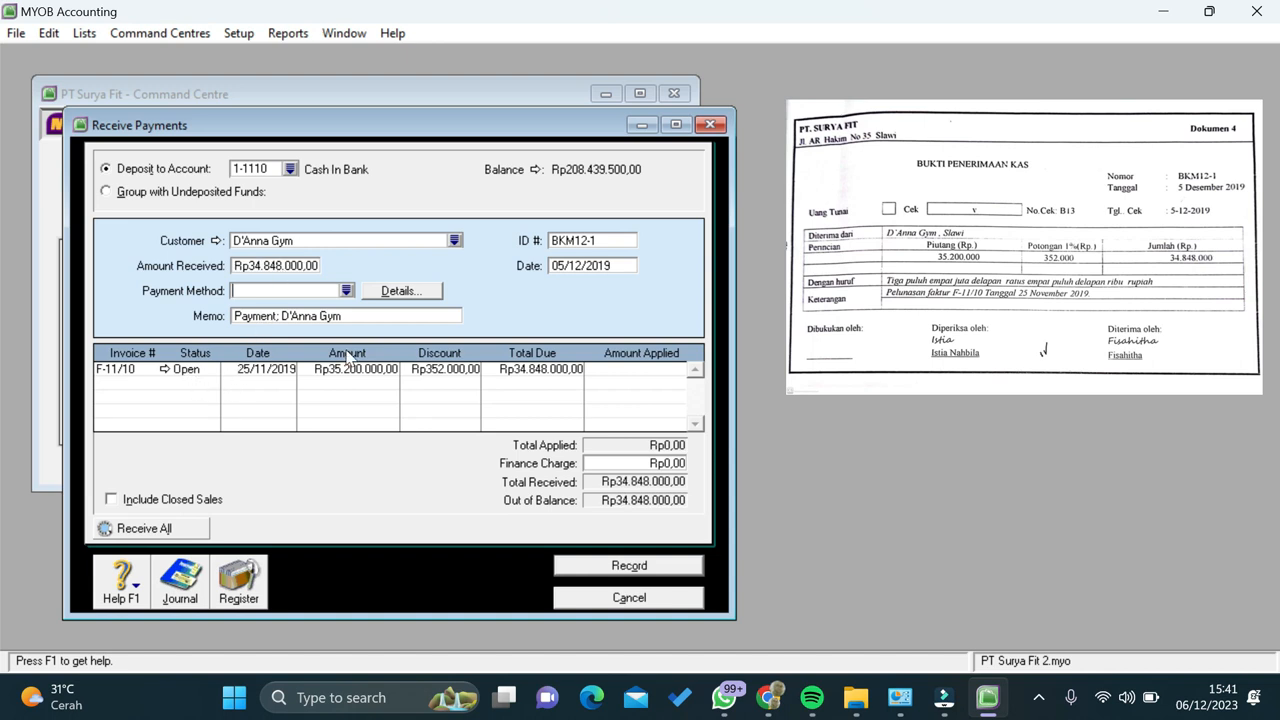
left_click(628, 368)
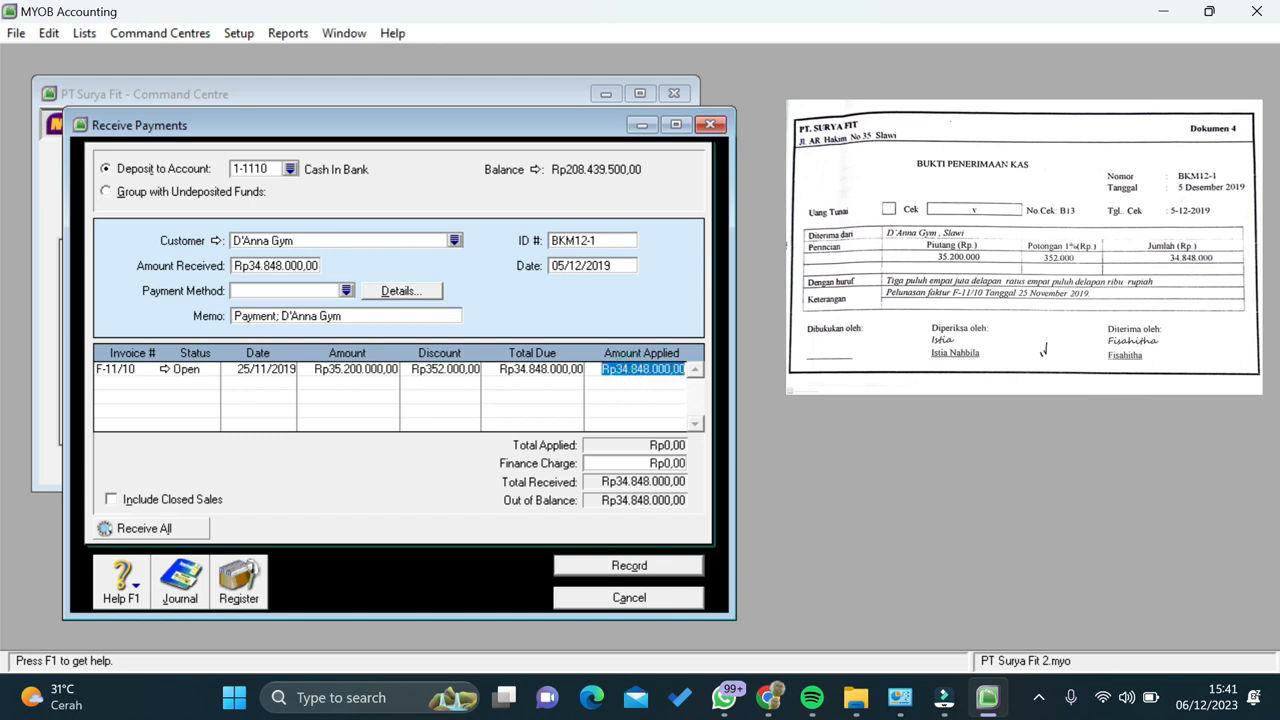
key("Tab")
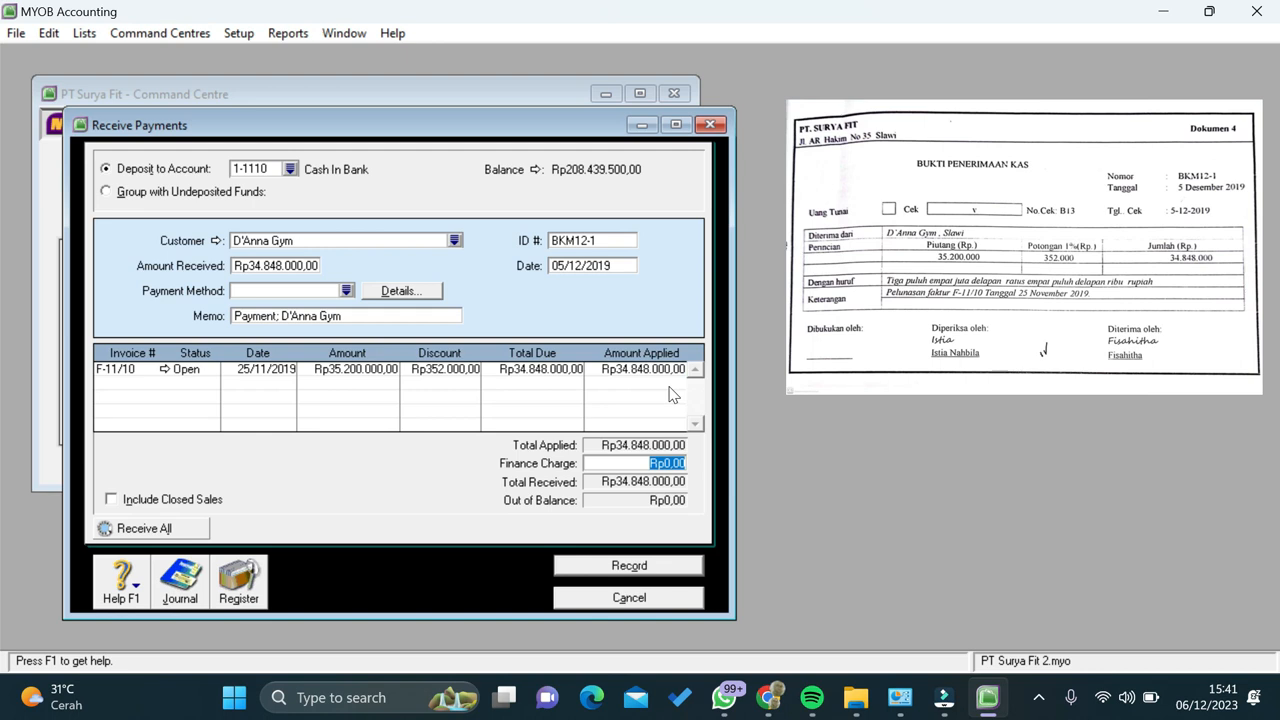
key("Tab")
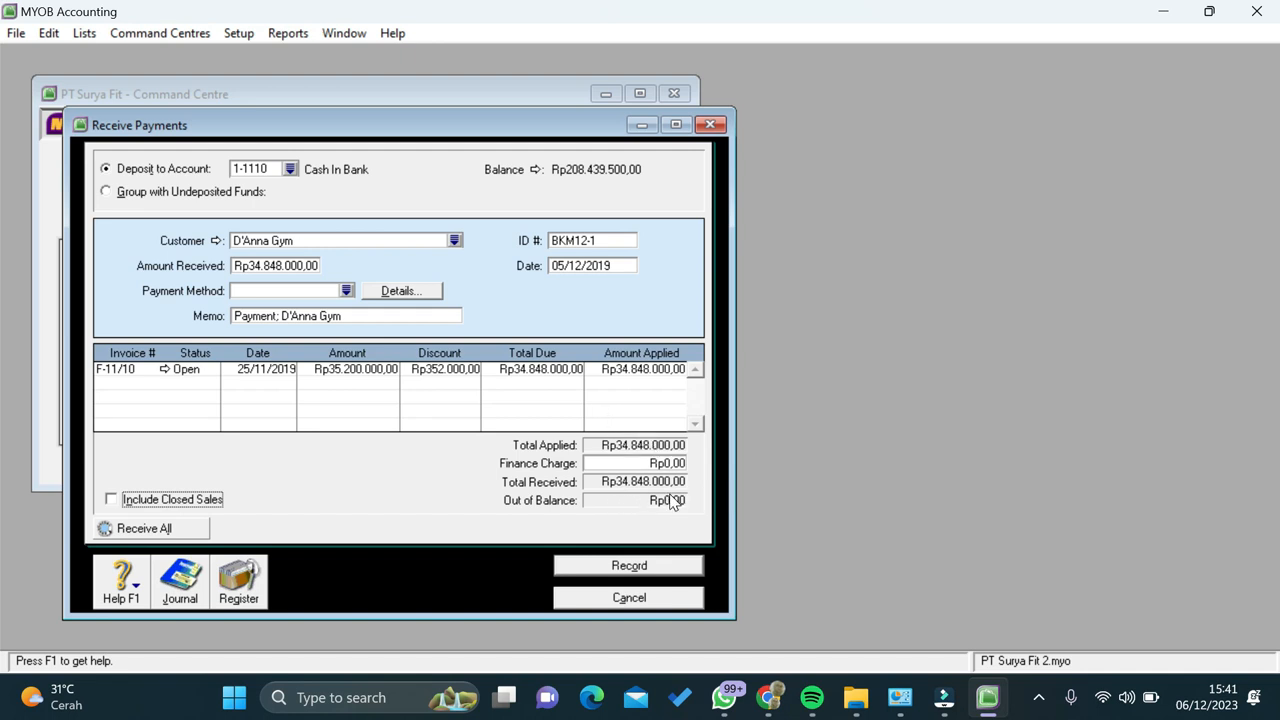
Review the receipt's journal recap, record the payment with the discount credit memo left for printing later, and close the Receive Payments window.
key("ctrl+r")
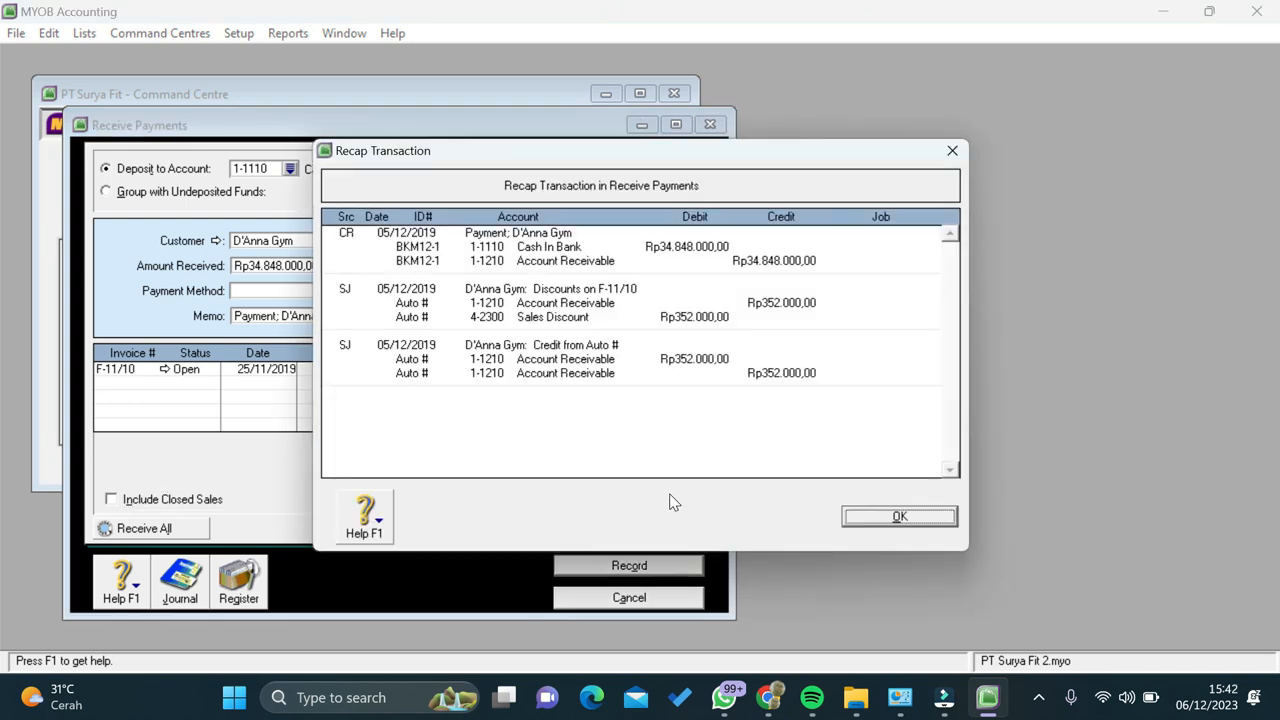
left_click(878, 517)
left_click(677, 565)
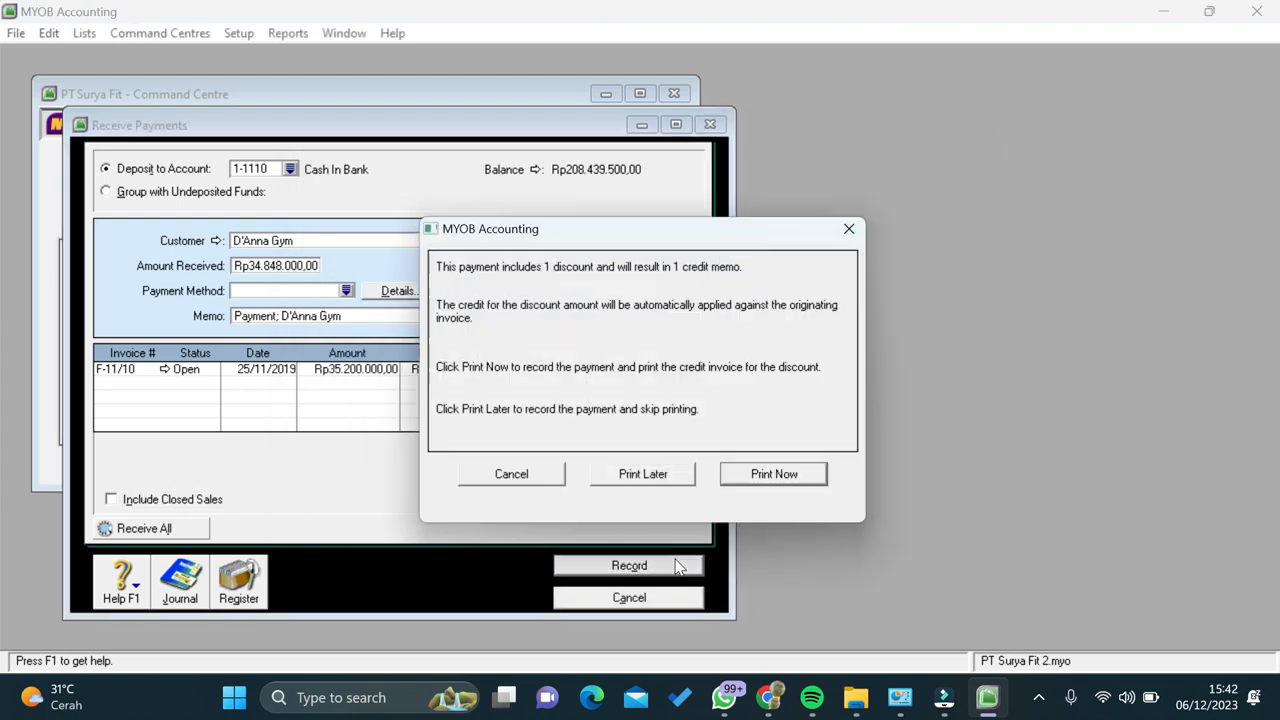
left_click(630, 475)
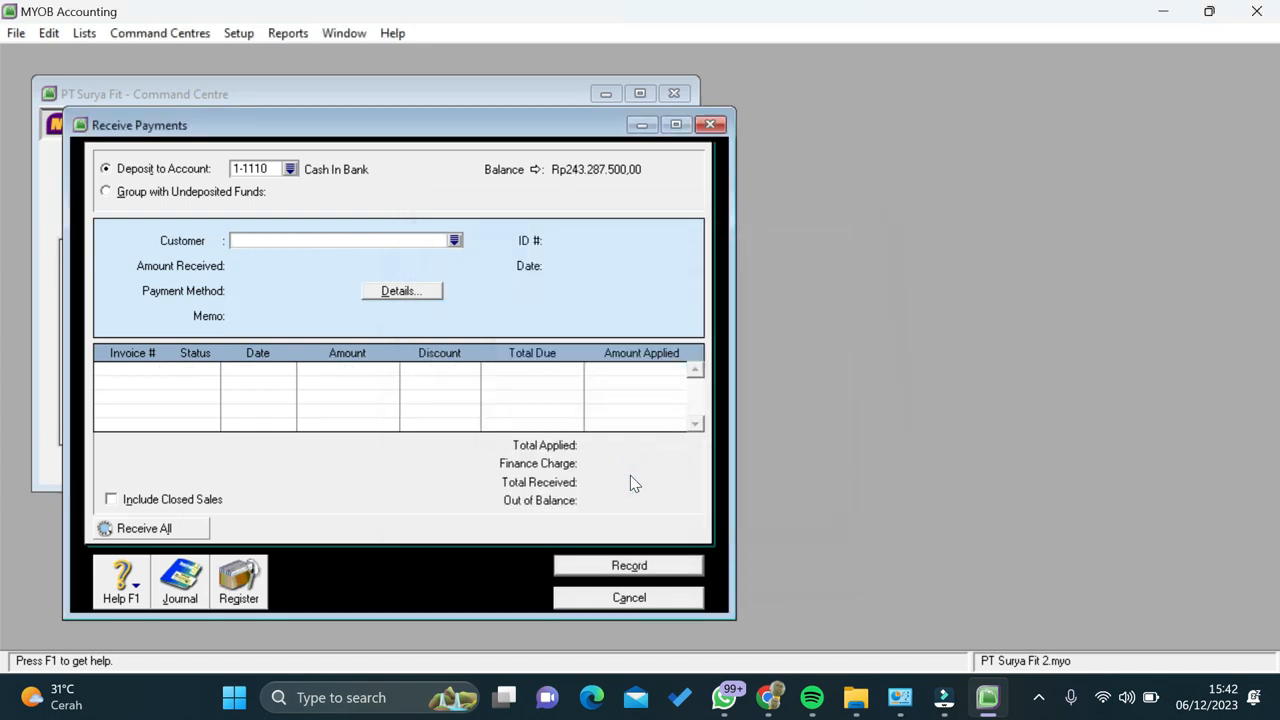
left_click(628, 598)
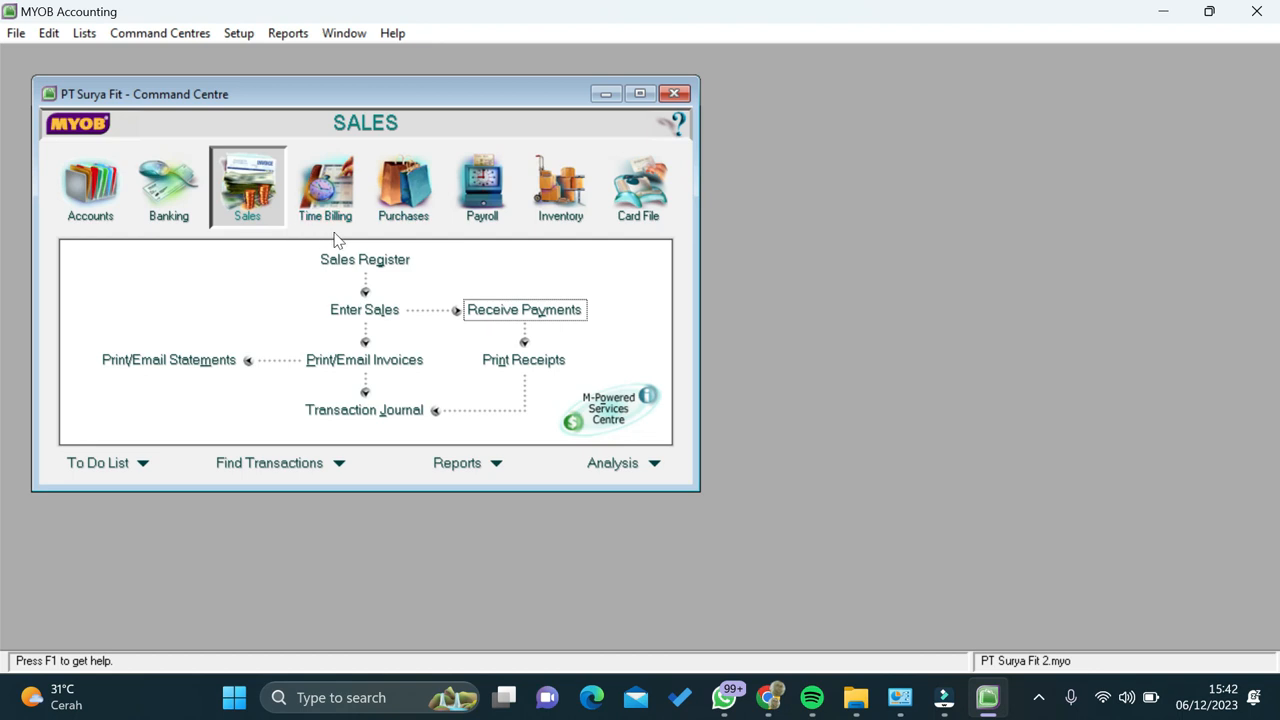
Start a new purchase bill for the supplier PT Fitplus.
left_click(419, 193)
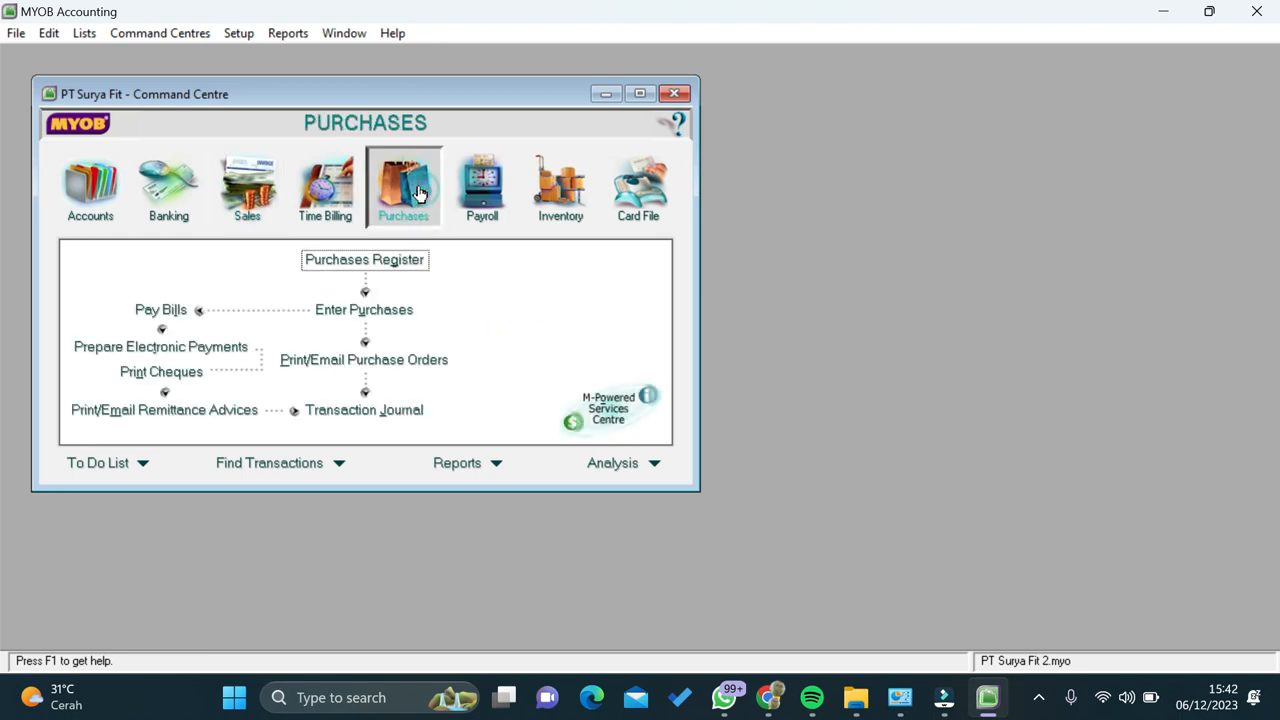
left_click(395, 316)
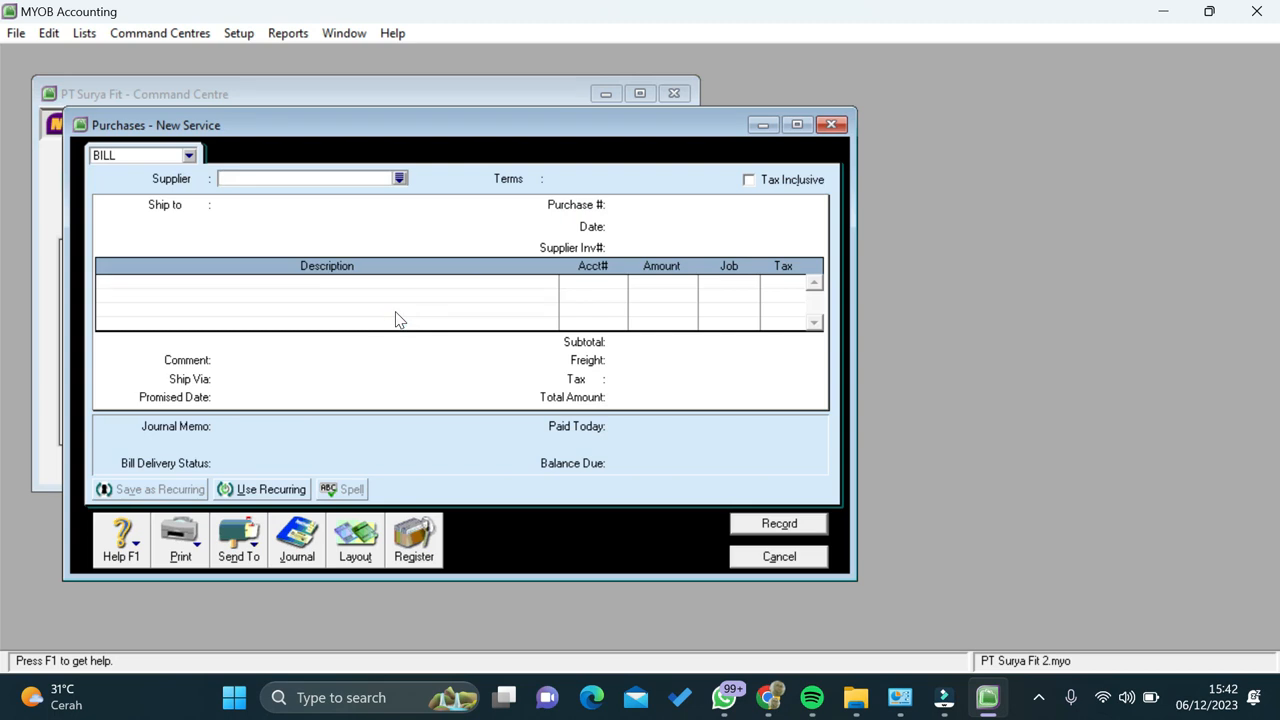
left_click(399, 179)
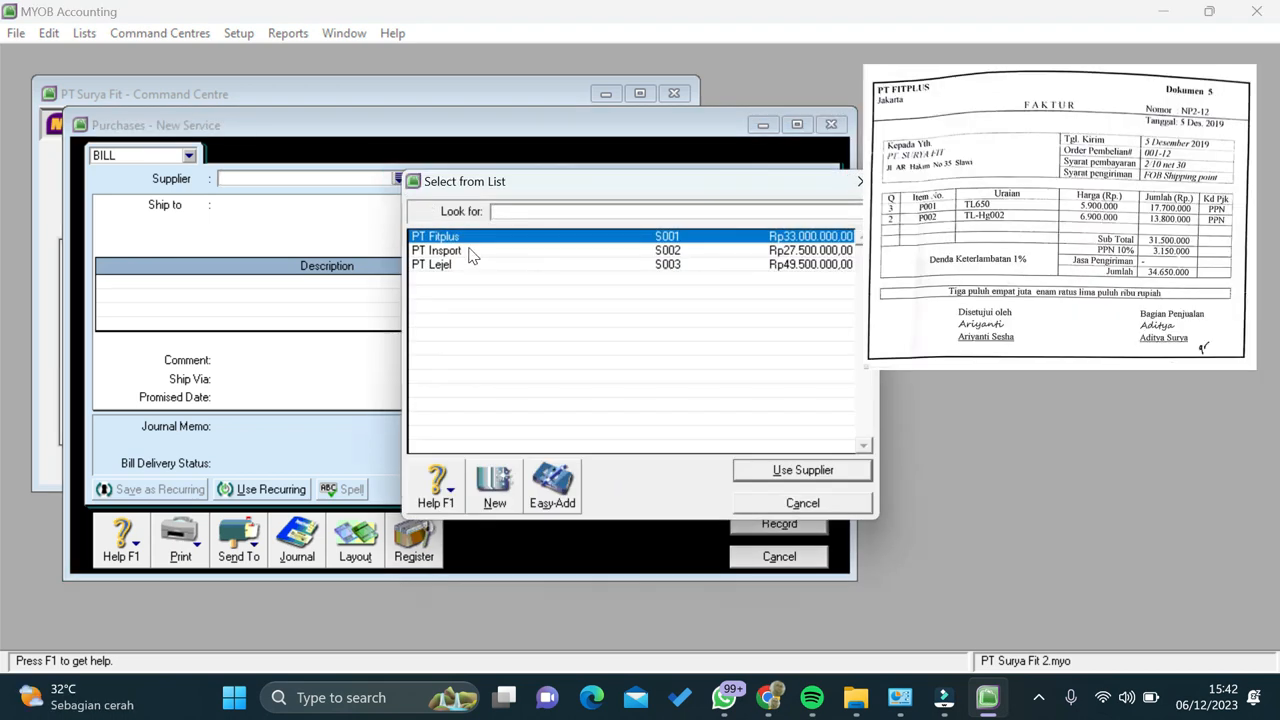
left_click(758, 470)
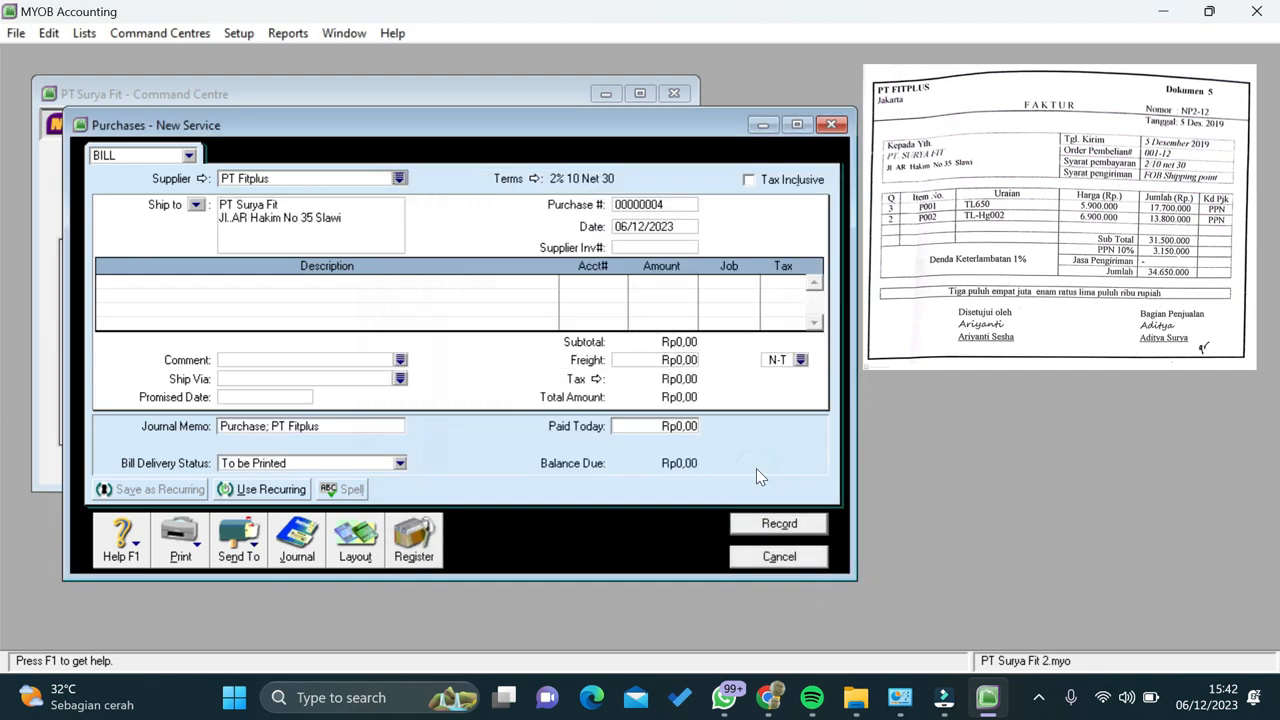
Set the bill's purchase number to NP2-12 and its date to 05/12/2019.
left_click(652, 205)
type("n")
type("N")
type("P2-12")
key("Tab")
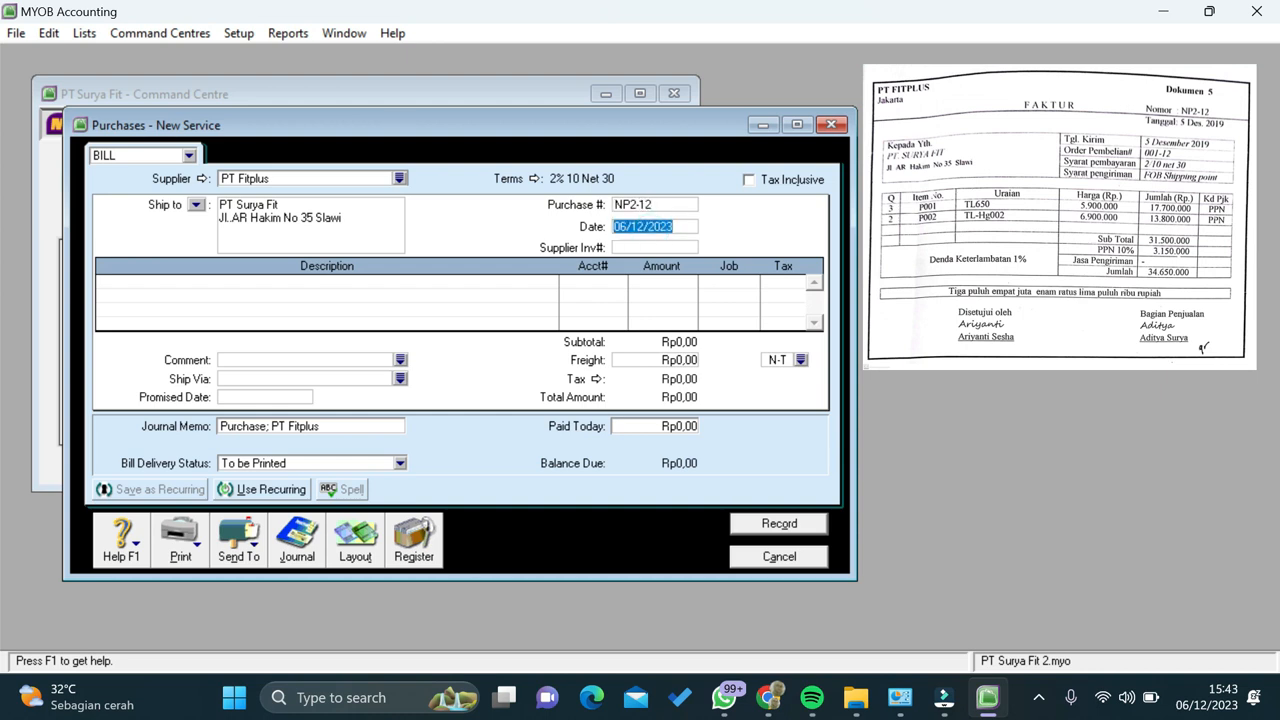
type("5/1")
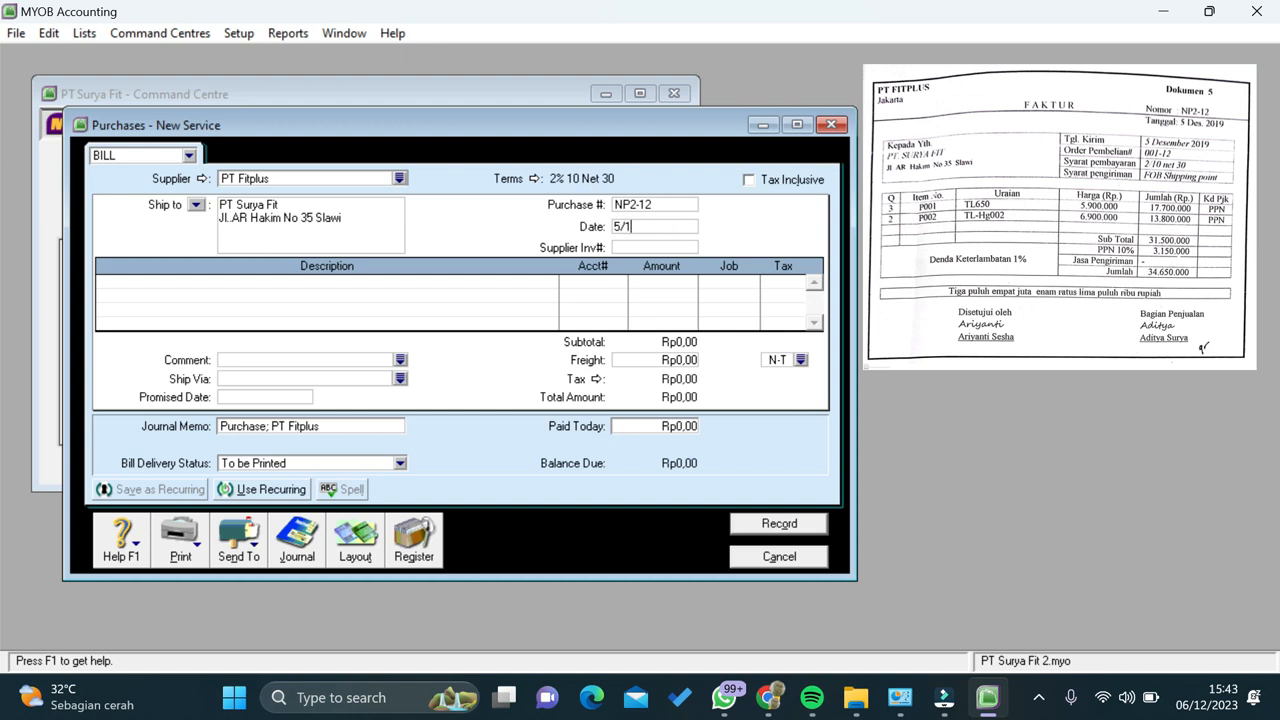
type("2/2019")
left_click(661, 246)
Change the purchase bill's layout from Service to Item.
left_click(358, 556)
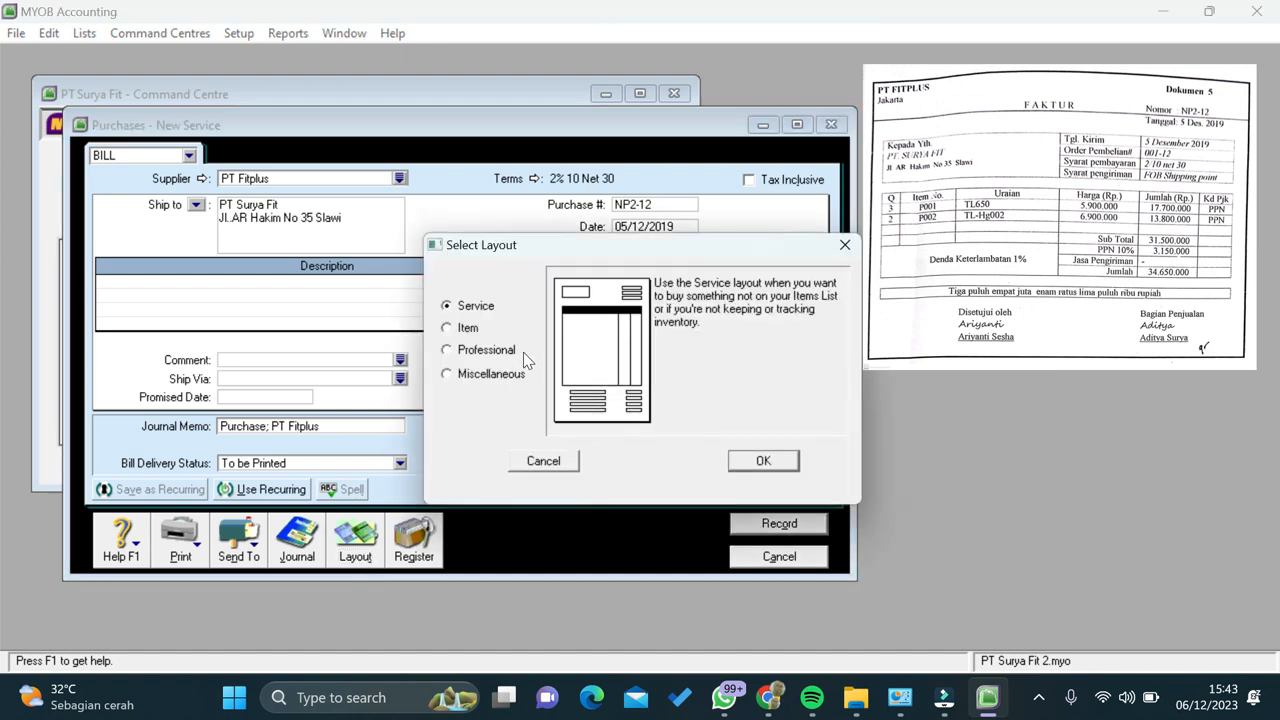
left_click(460, 331)
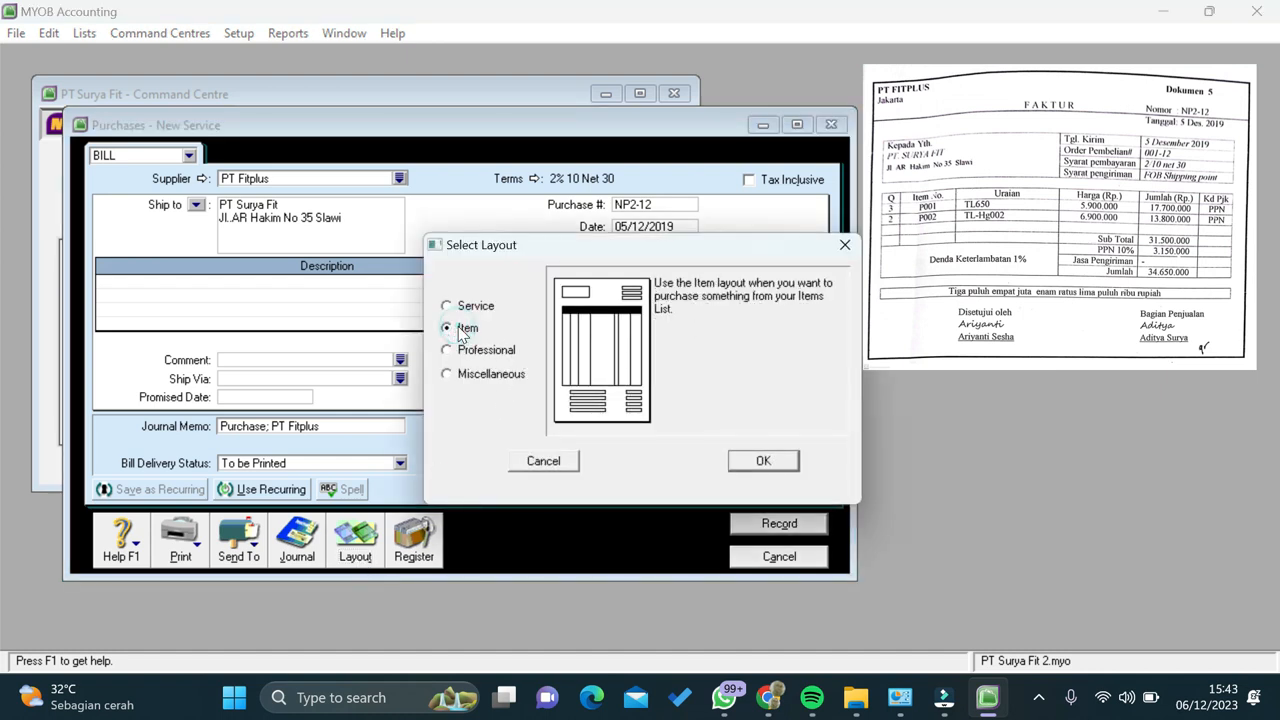
left_click(762, 461)
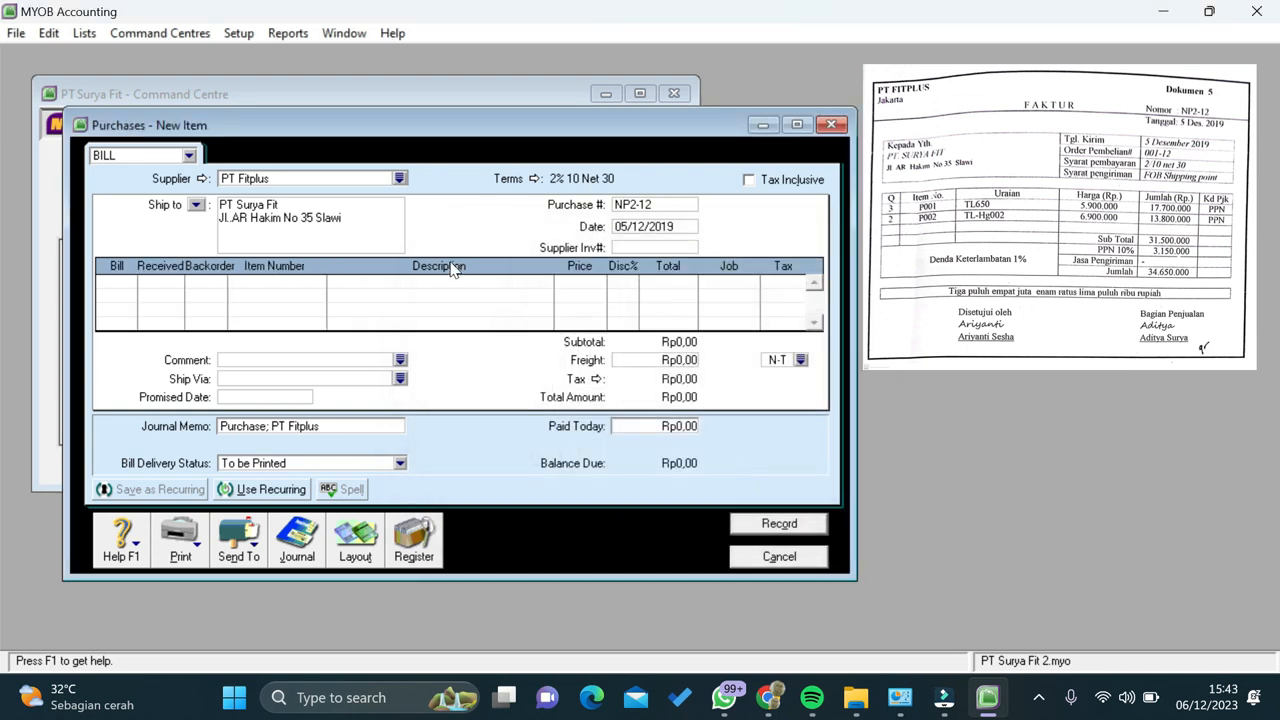
Add a bill line for 3 units of item P001 (TL650), keeping its default price and the PPN tax code.
left_click(133, 283)
key("Tab")
key("Tab")
key("Tab")
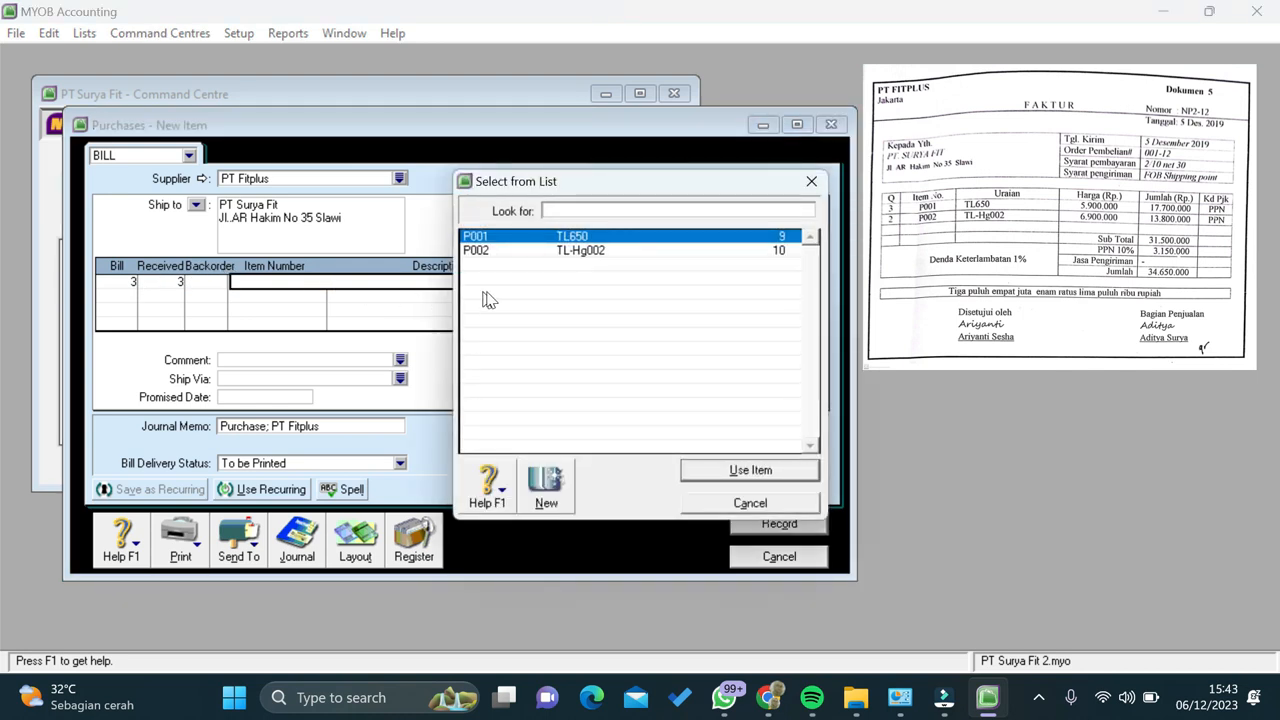
left_click(717, 478)
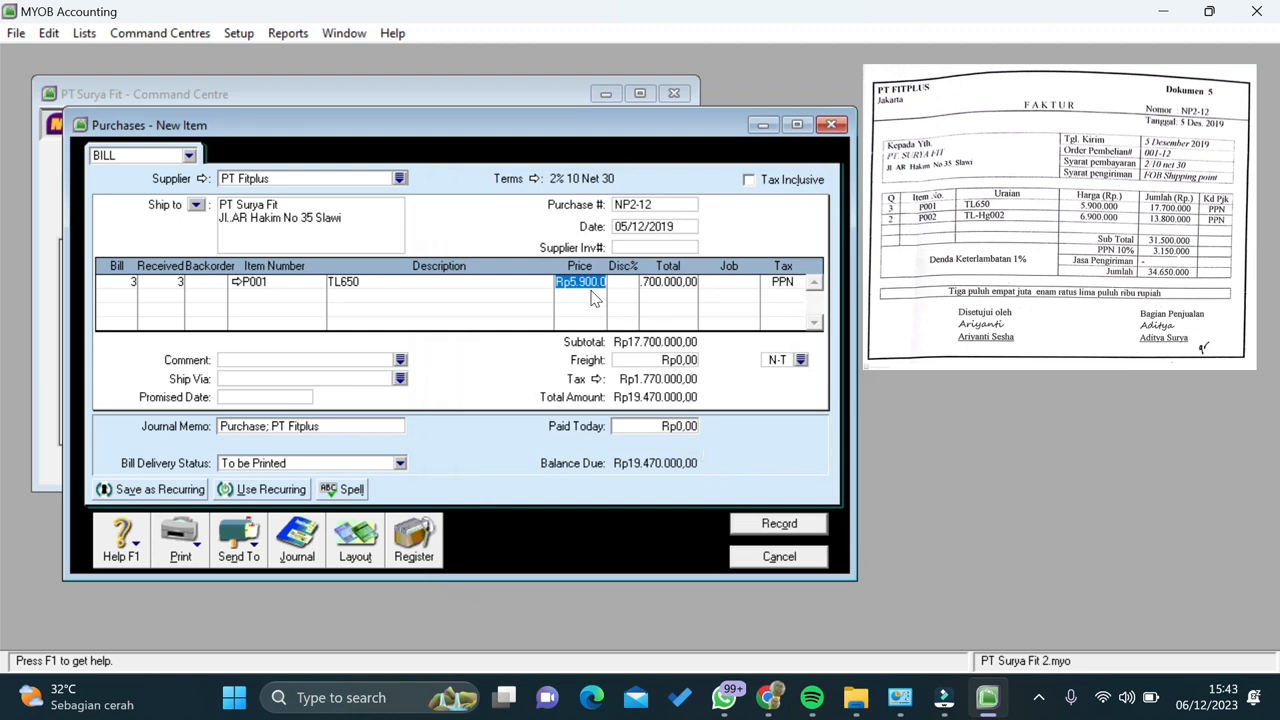
key("Tab")
key("Tab")
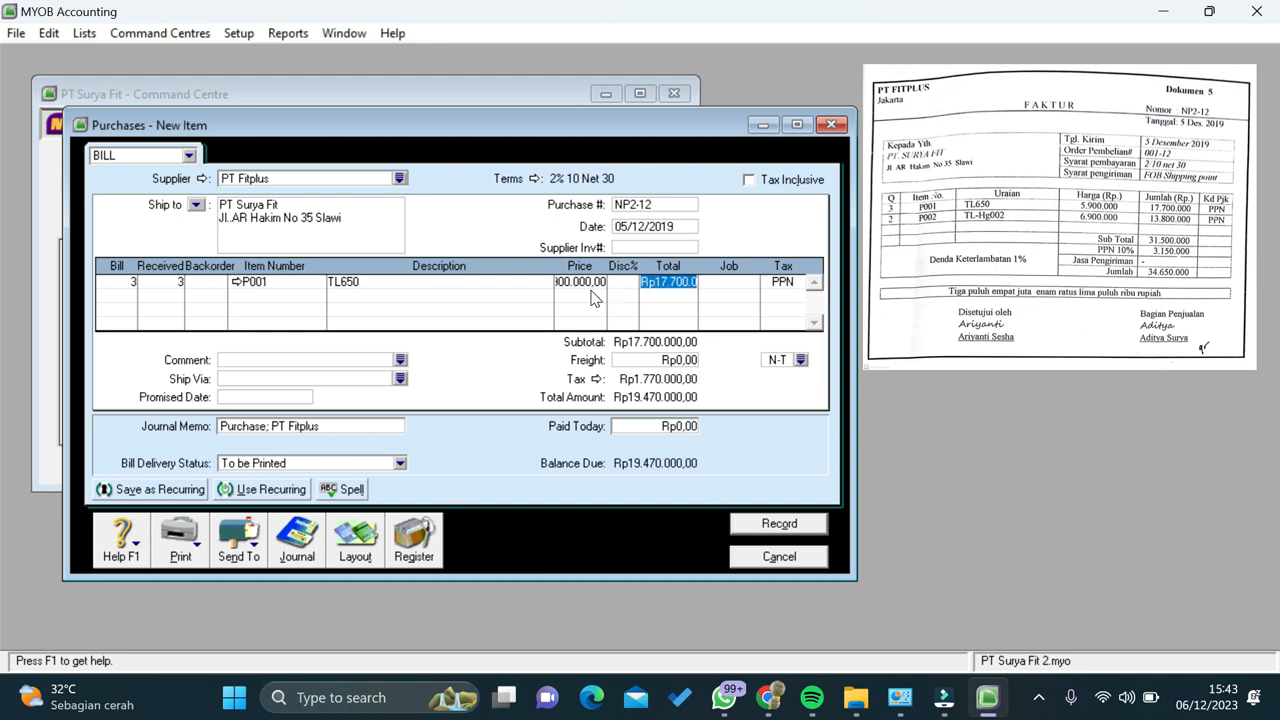
key("Tab")
key("Tab")
key("Tab")
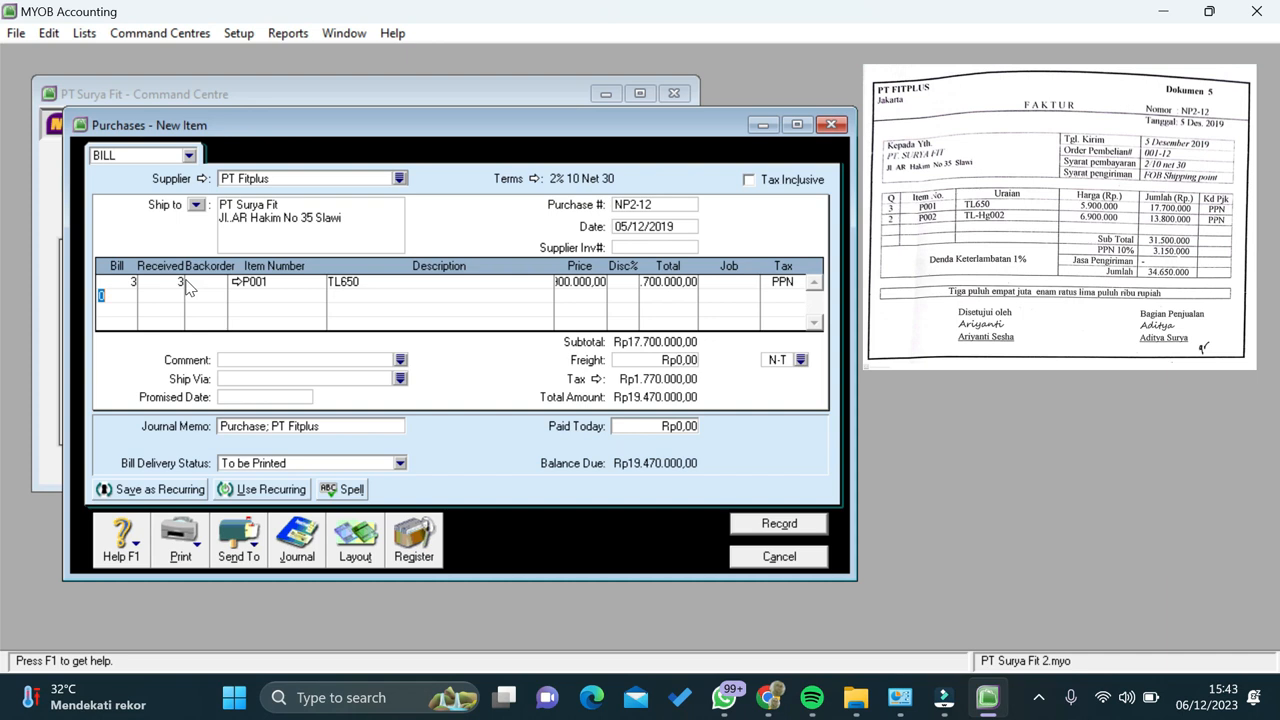
Add a second bill line for 2 units of item P002 (TL-Hg002), keeping its default price and tax code.
type("2")
key("Tab")
key("Tab")
key("Tab")
key("Tab")
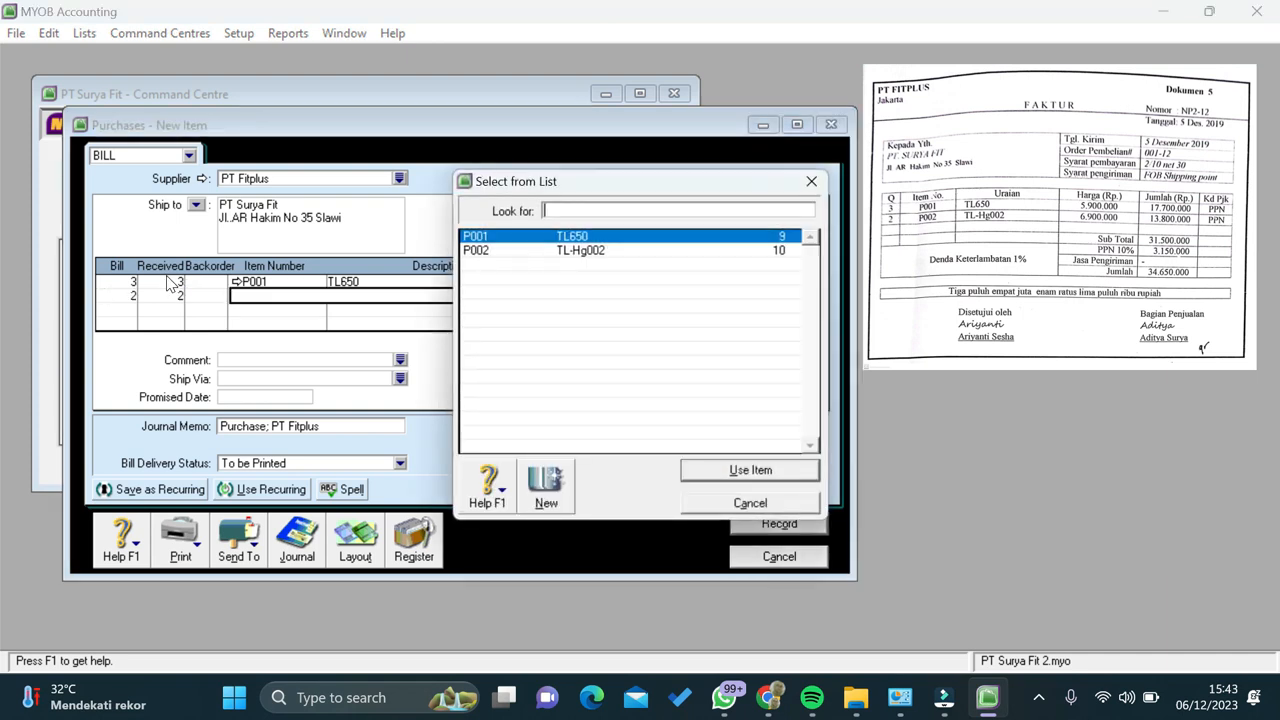
left_click(518, 252)
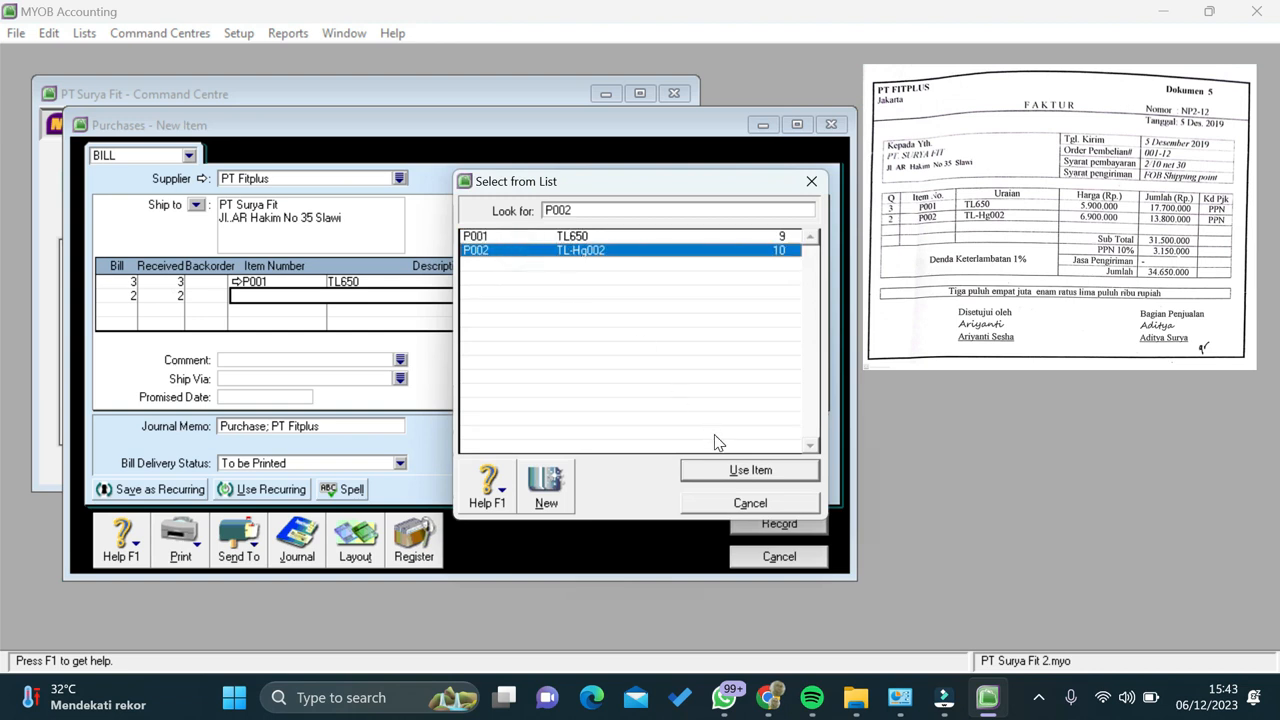
left_click(748, 470)
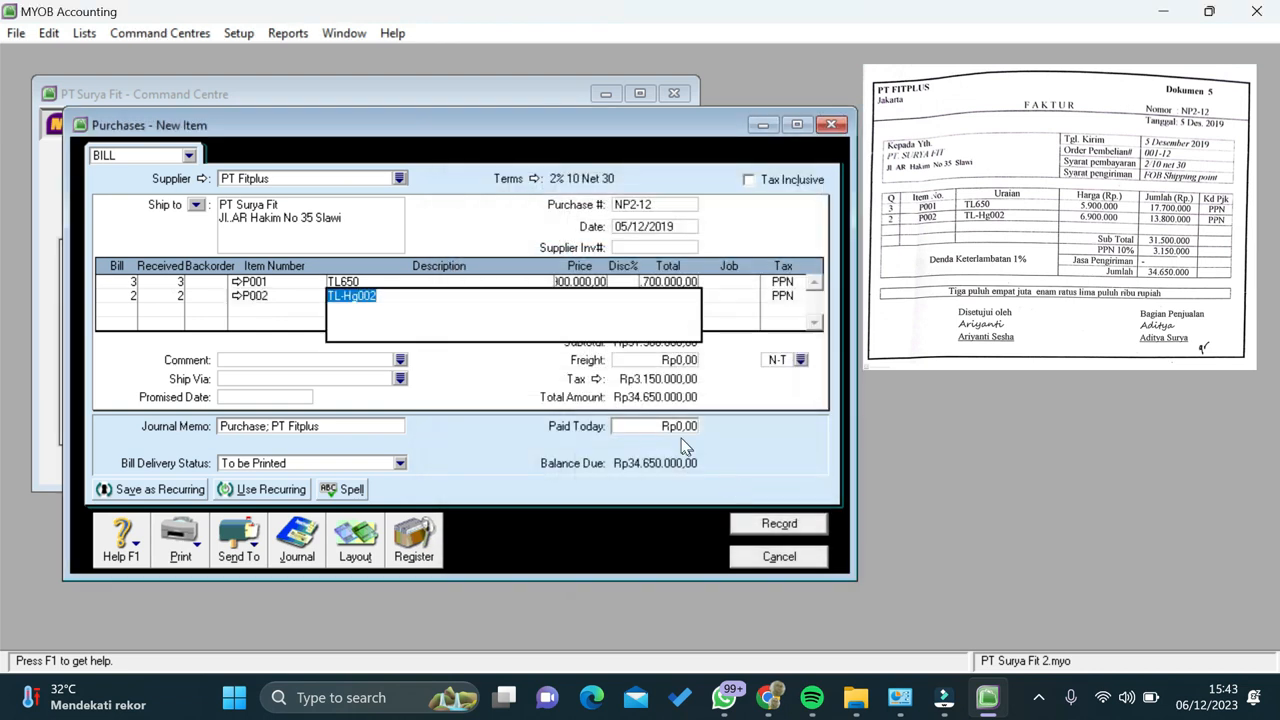
key("Tab")
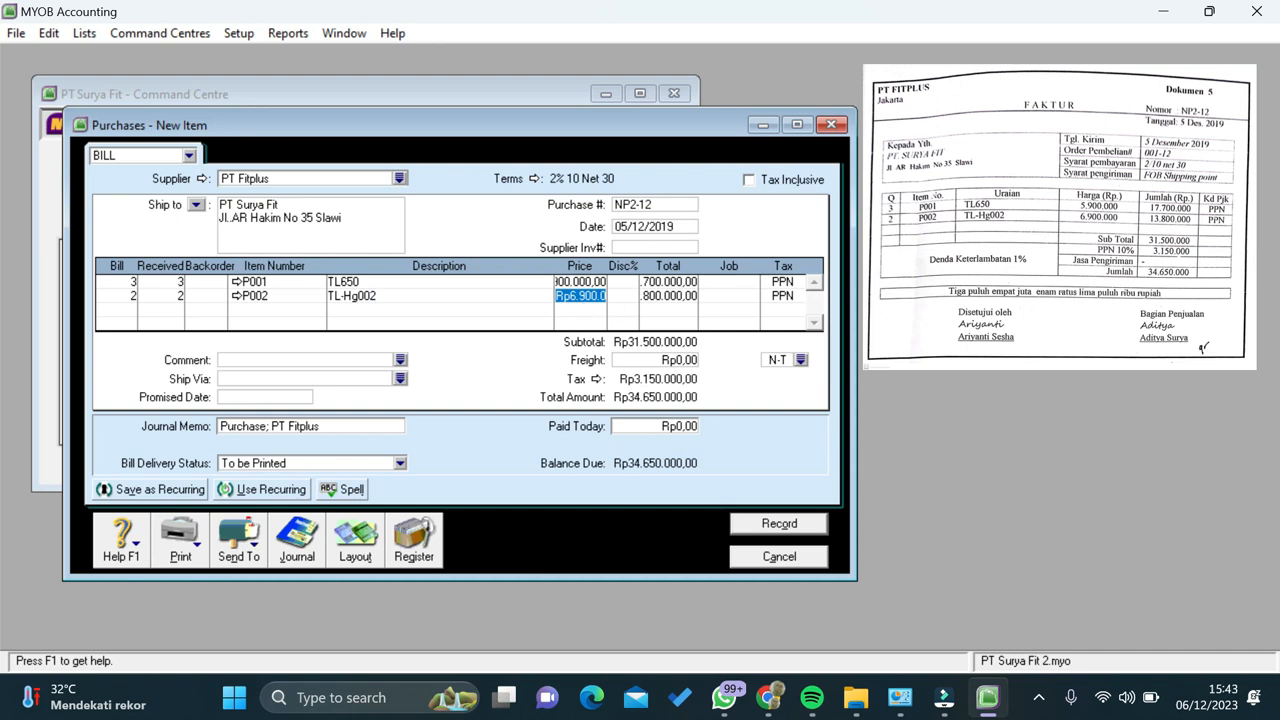
key("Tab")
key("Tab")
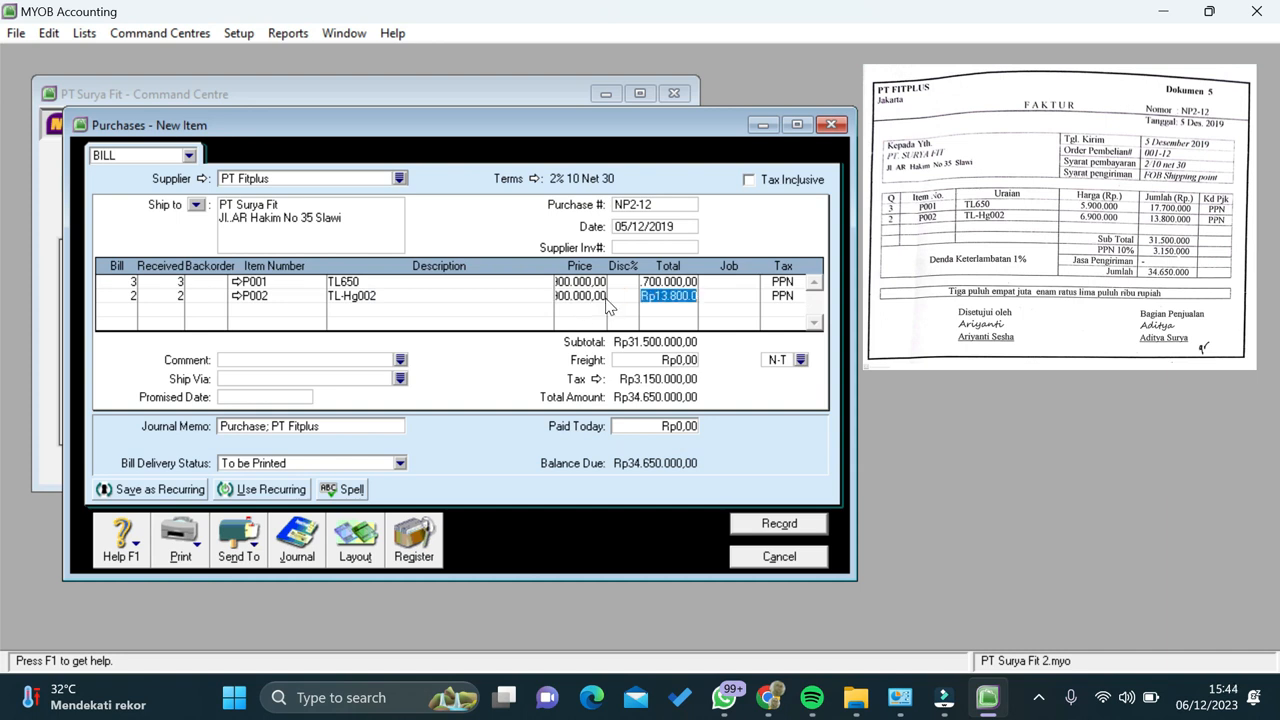
key("Tab")
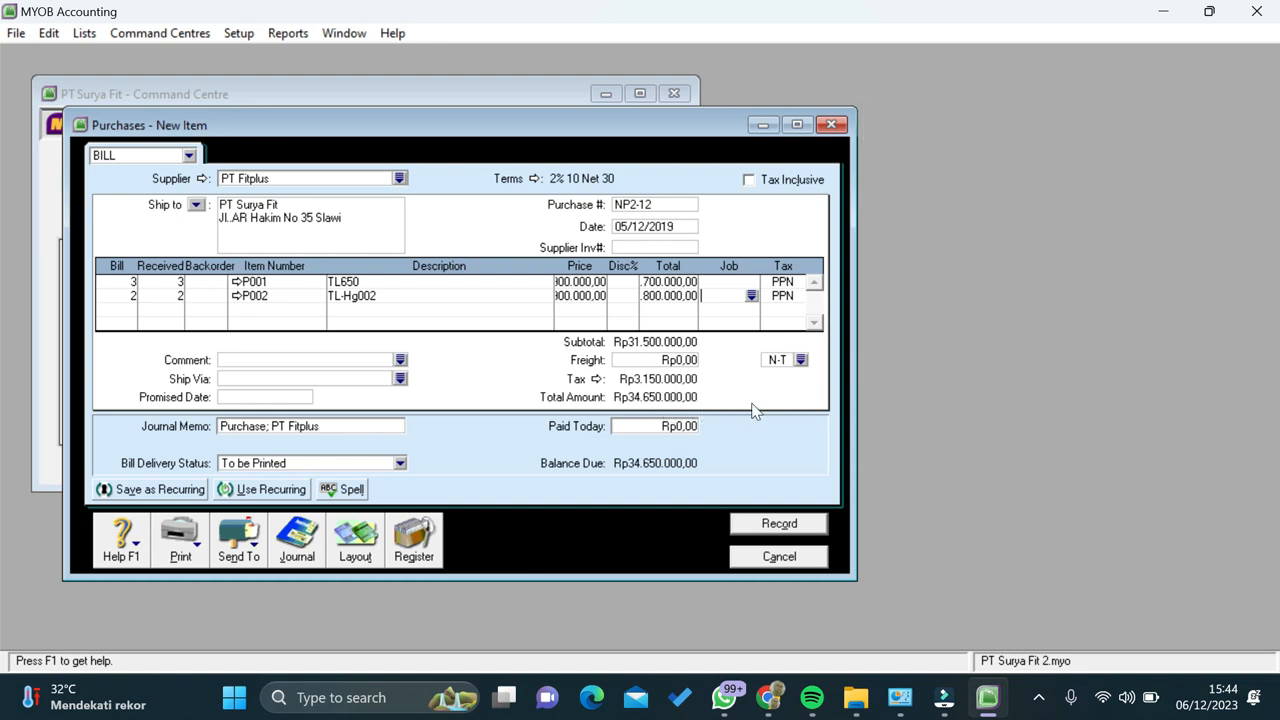
Review the bill's journal recap, record the bill without changing its tax code, and close the purchases window.
key("ctrl+r")
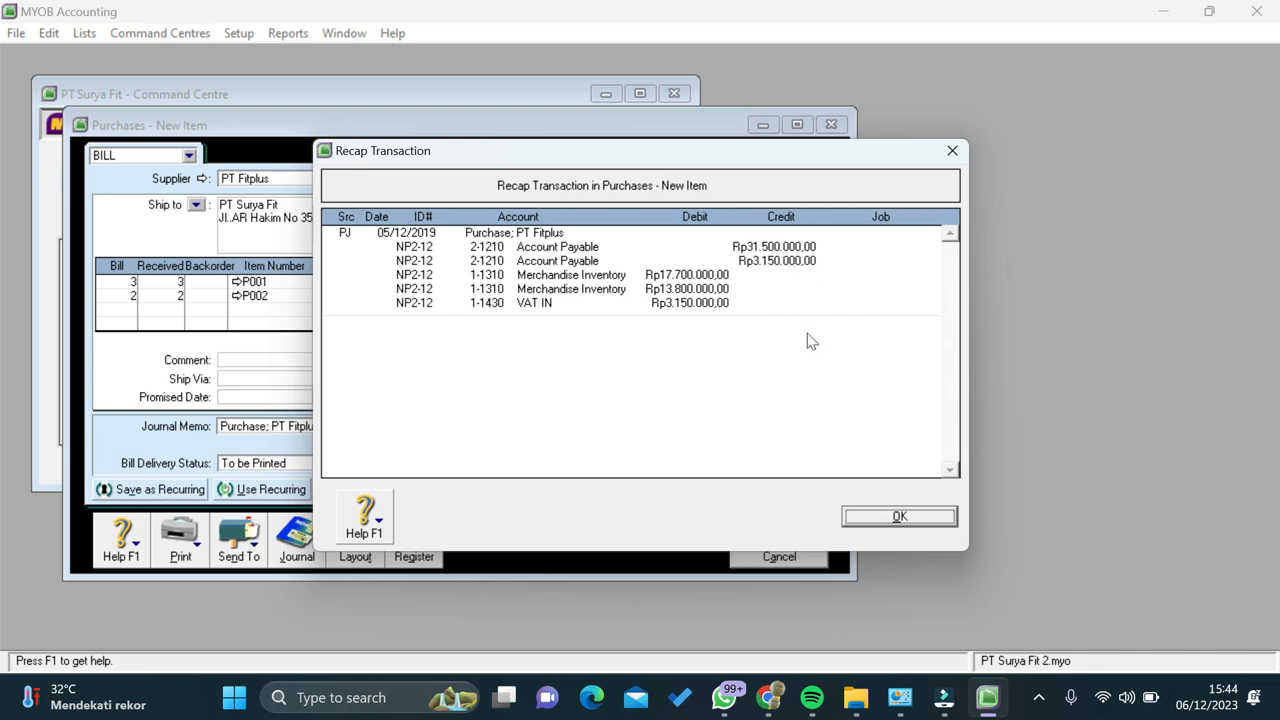
left_click(938, 517)
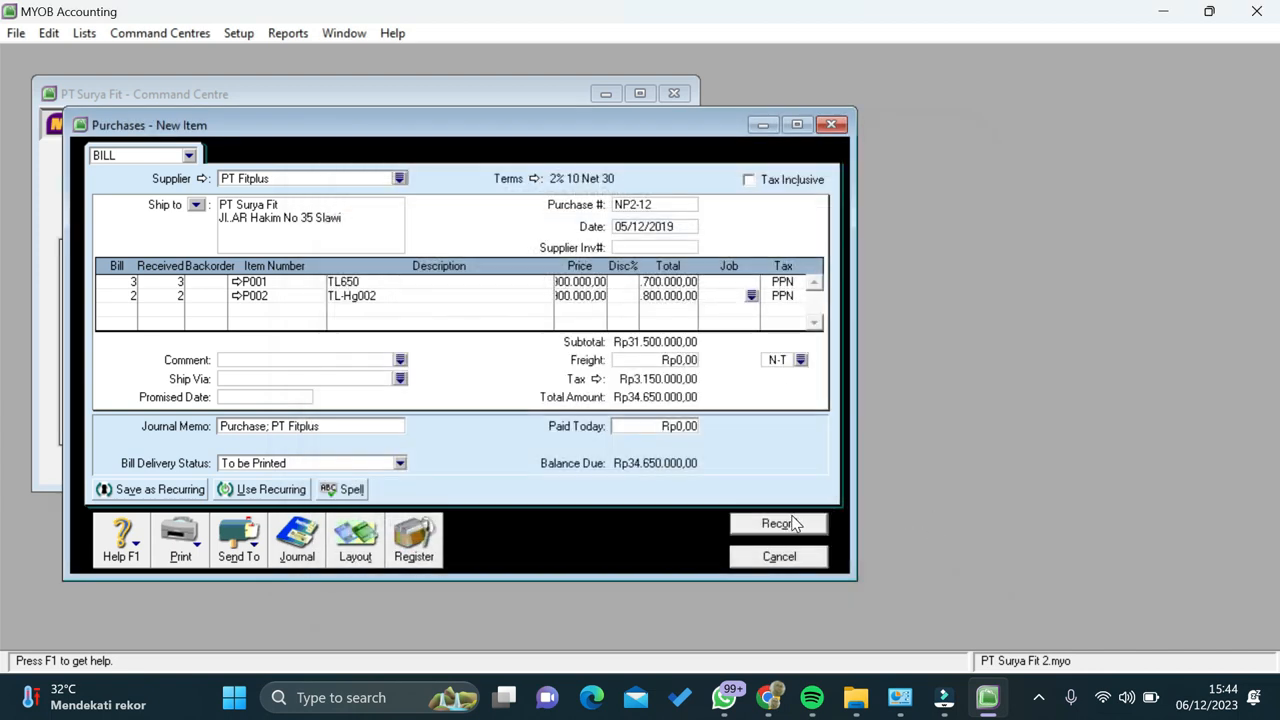
left_click(792, 524)
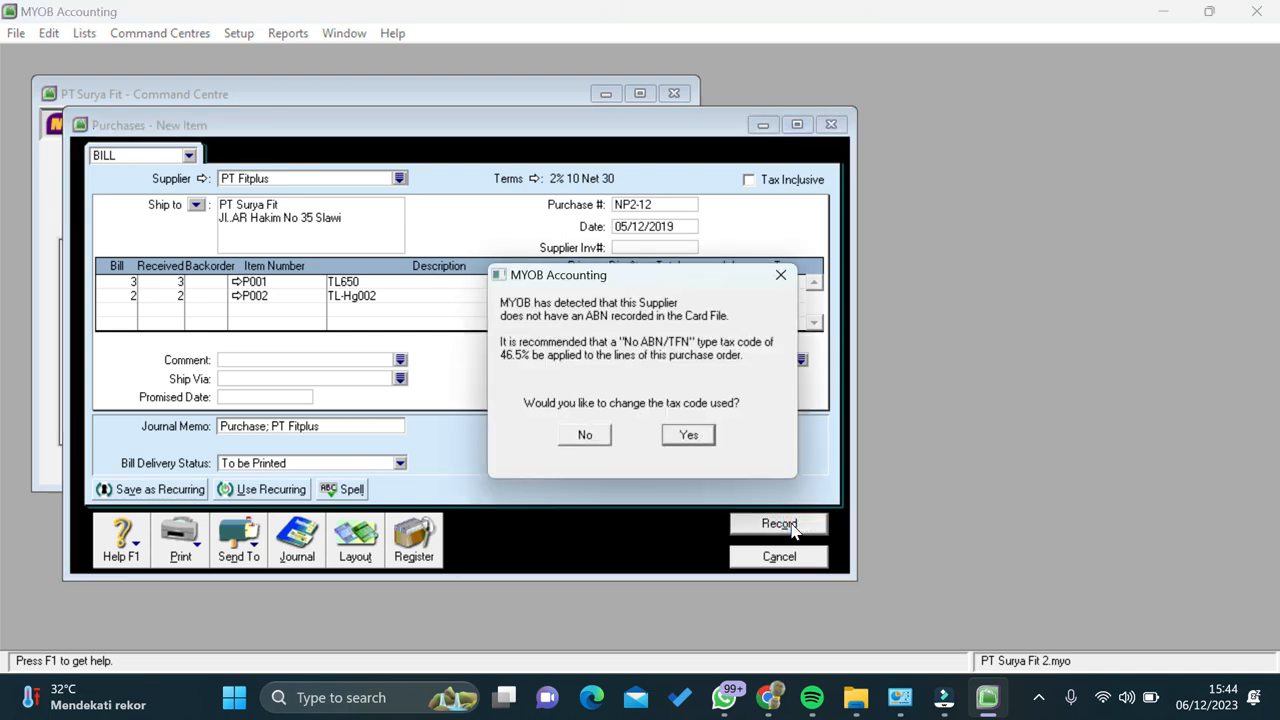
left_click(587, 438)
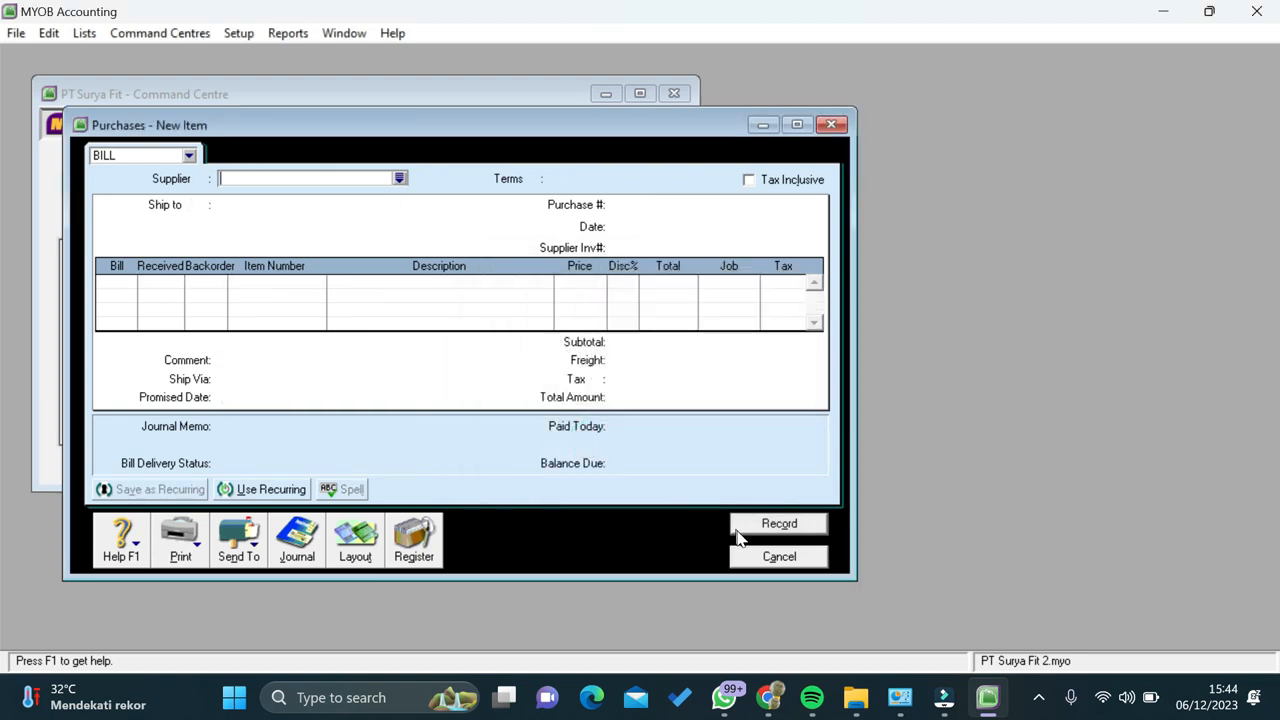
left_click(749, 557)
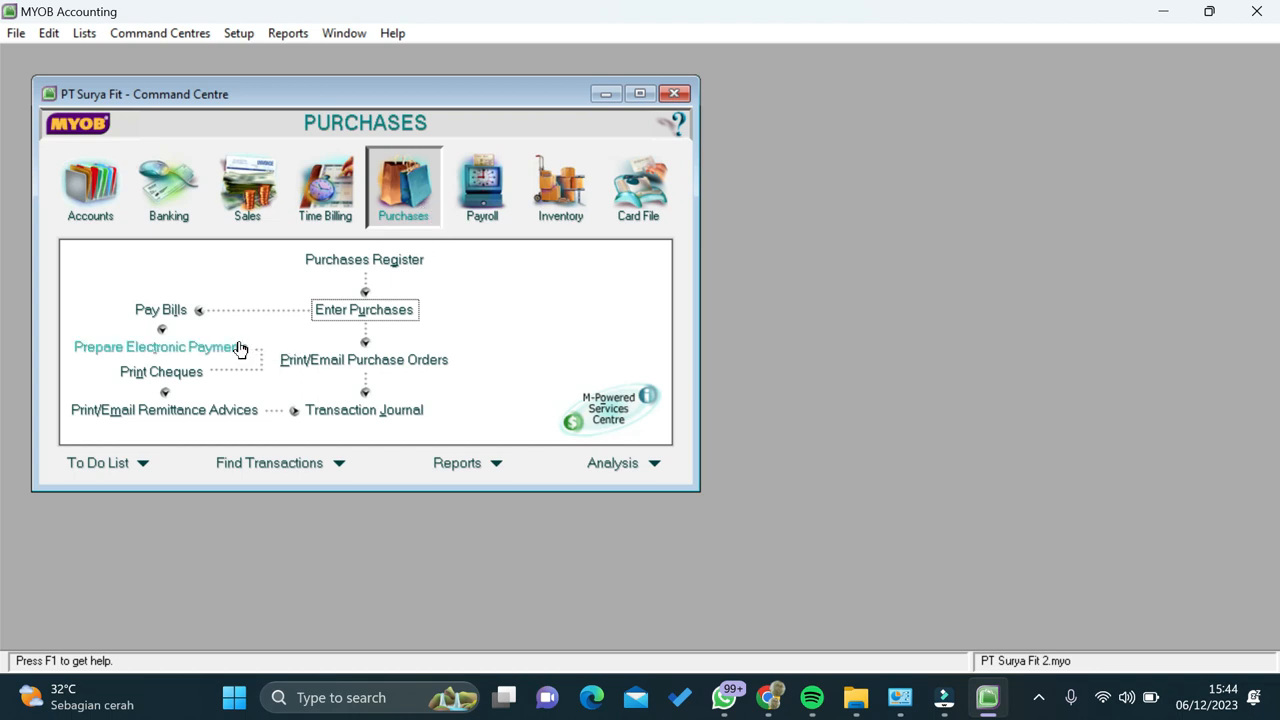
Start a bill payment from the Cash In Bank account for the supplier PT Lejel.
left_click(190, 319)
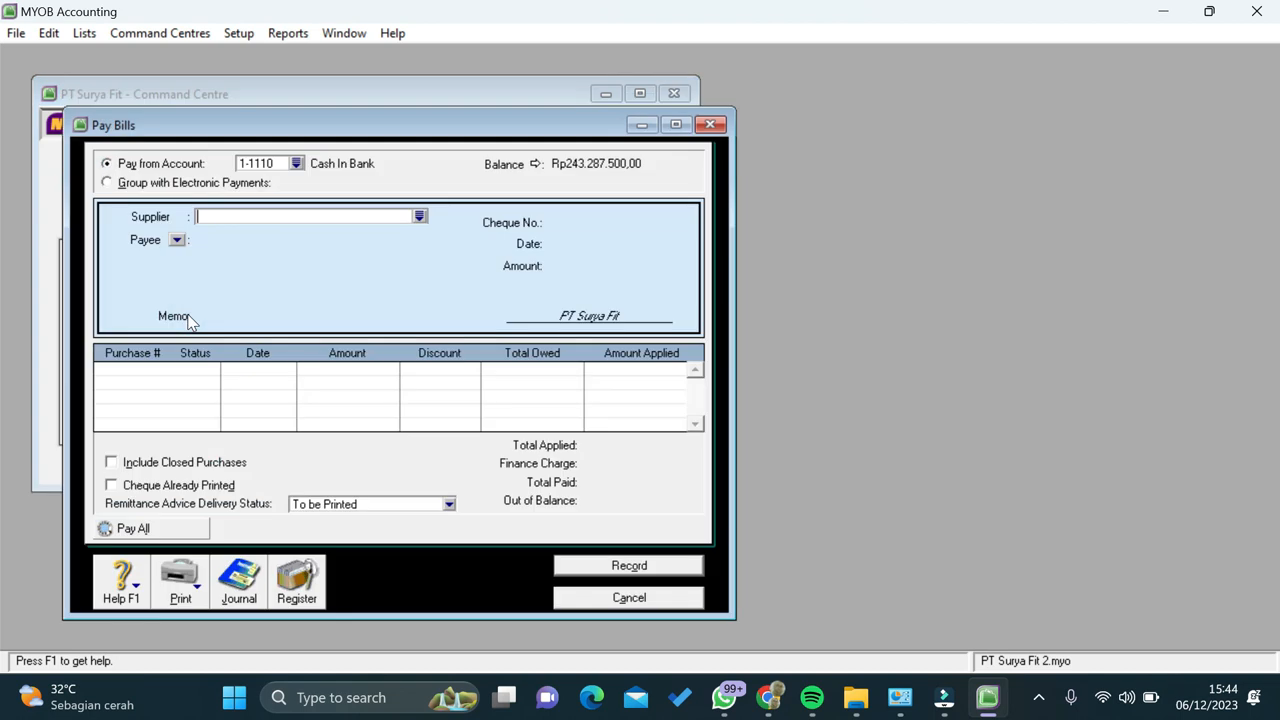
left_click(420, 217)
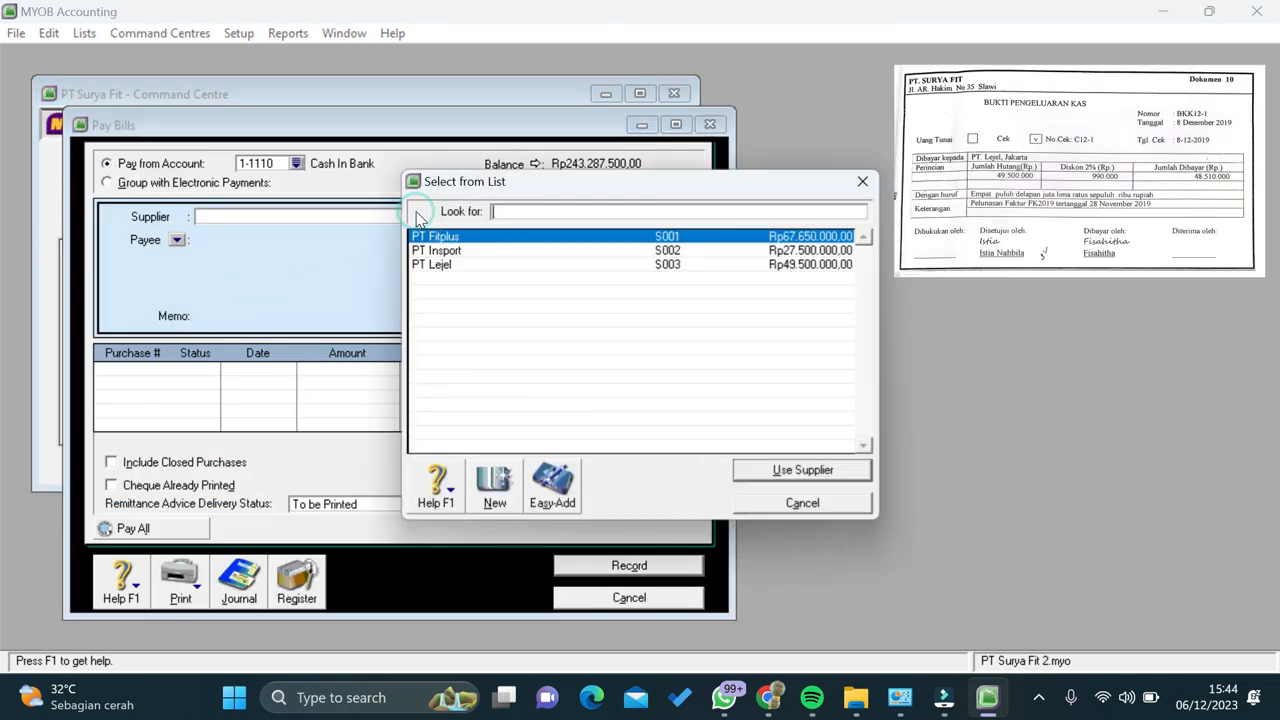
left_click(485, 266)
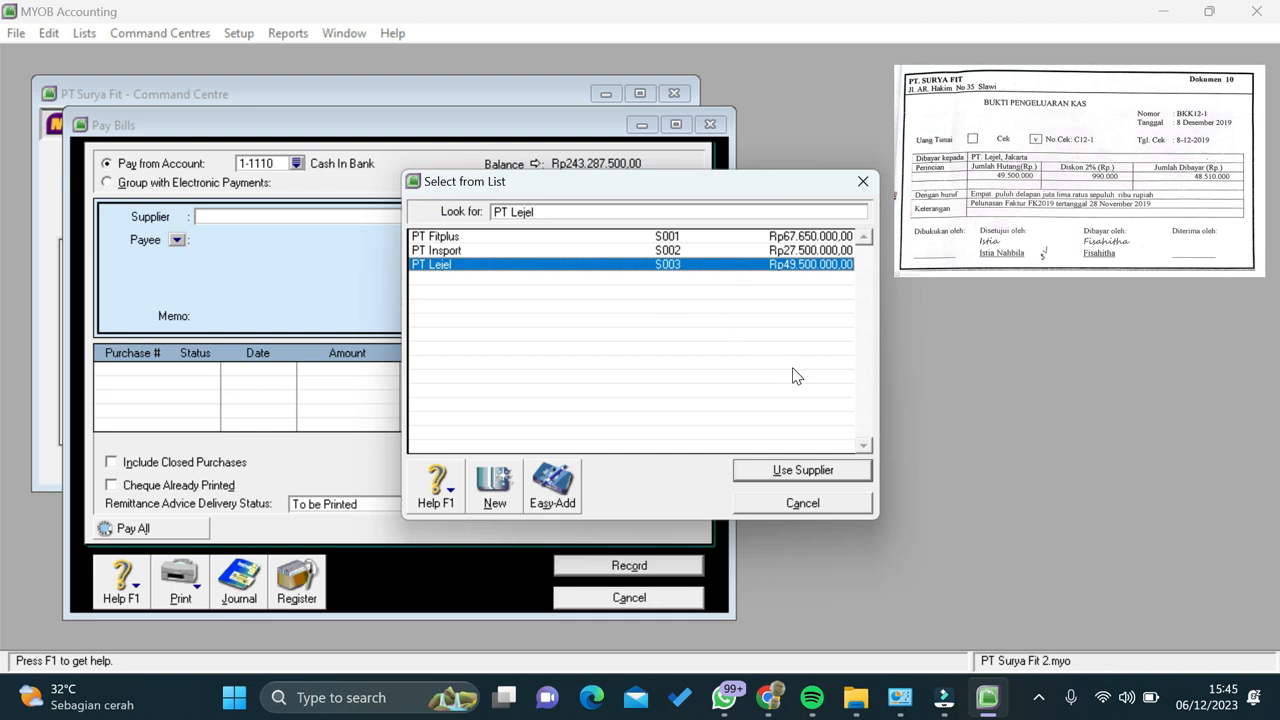
left_click(780, 476)
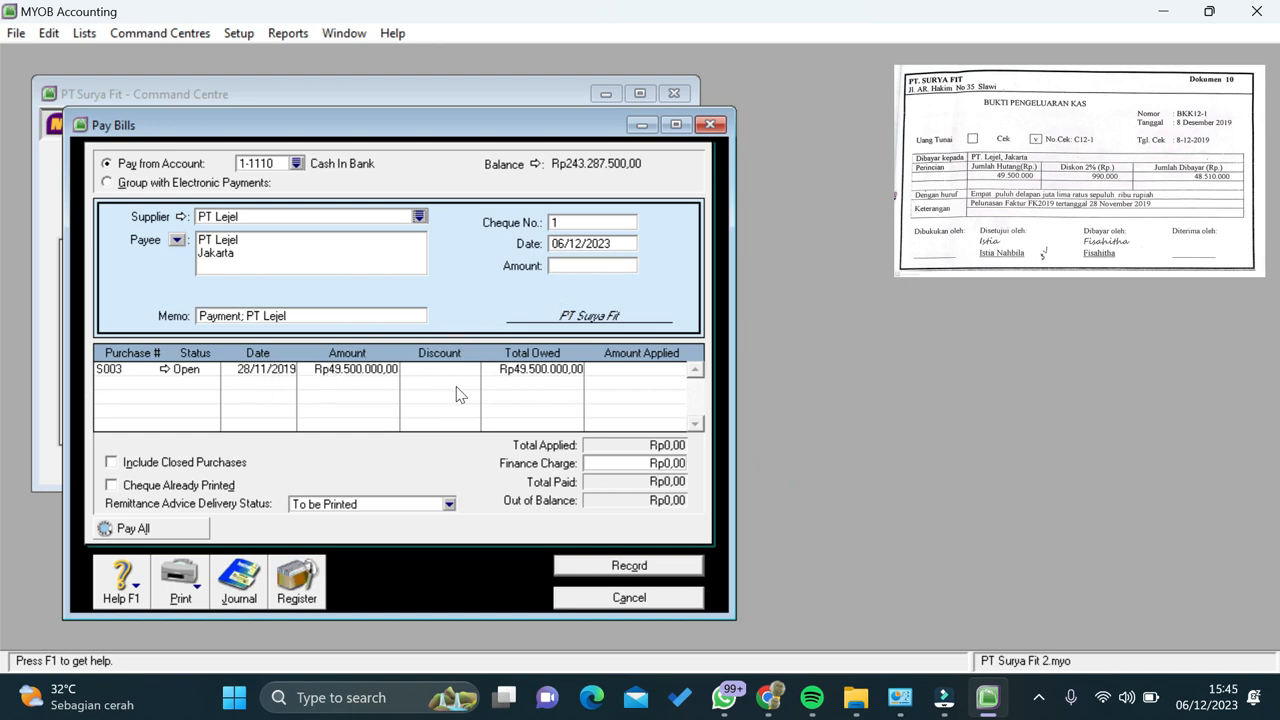
Set the payment's cheque number to BKK12-1 and its date to 08/12/2019.
left_click(556, 224)
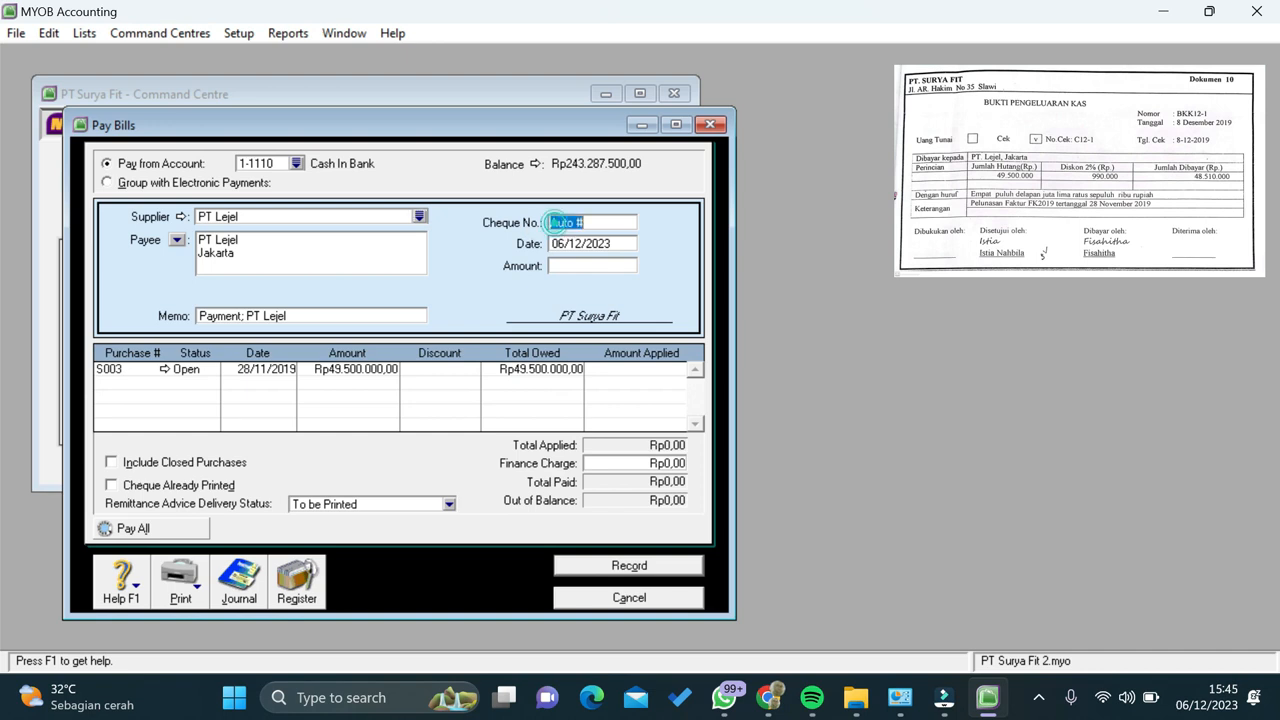
type("BKK12-1")
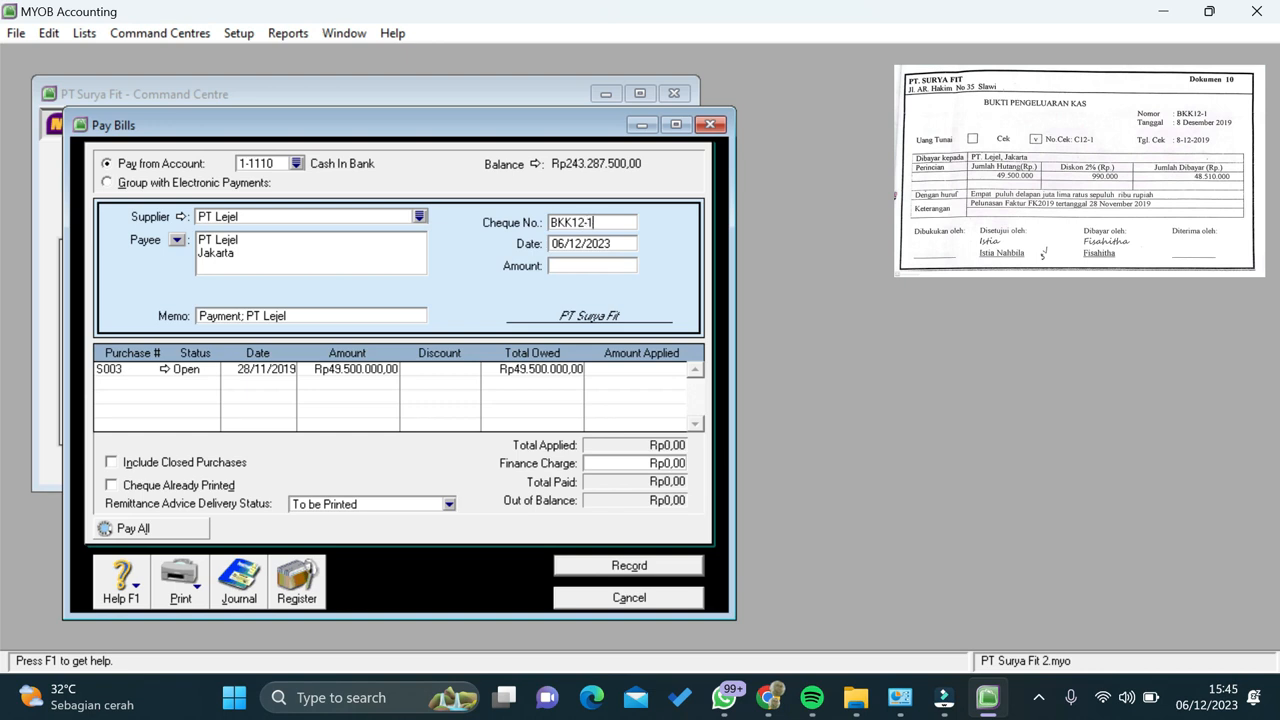
left_click(570, 249)
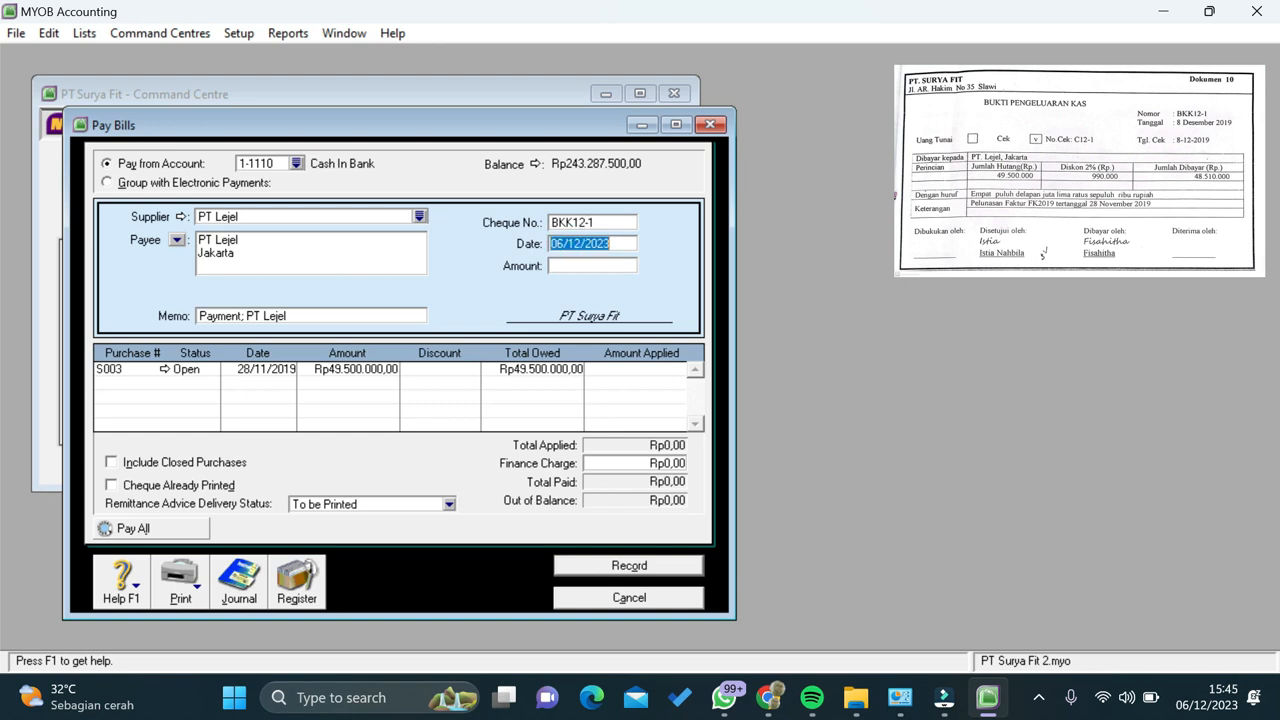
type("8/12/2019")
key("Tab")
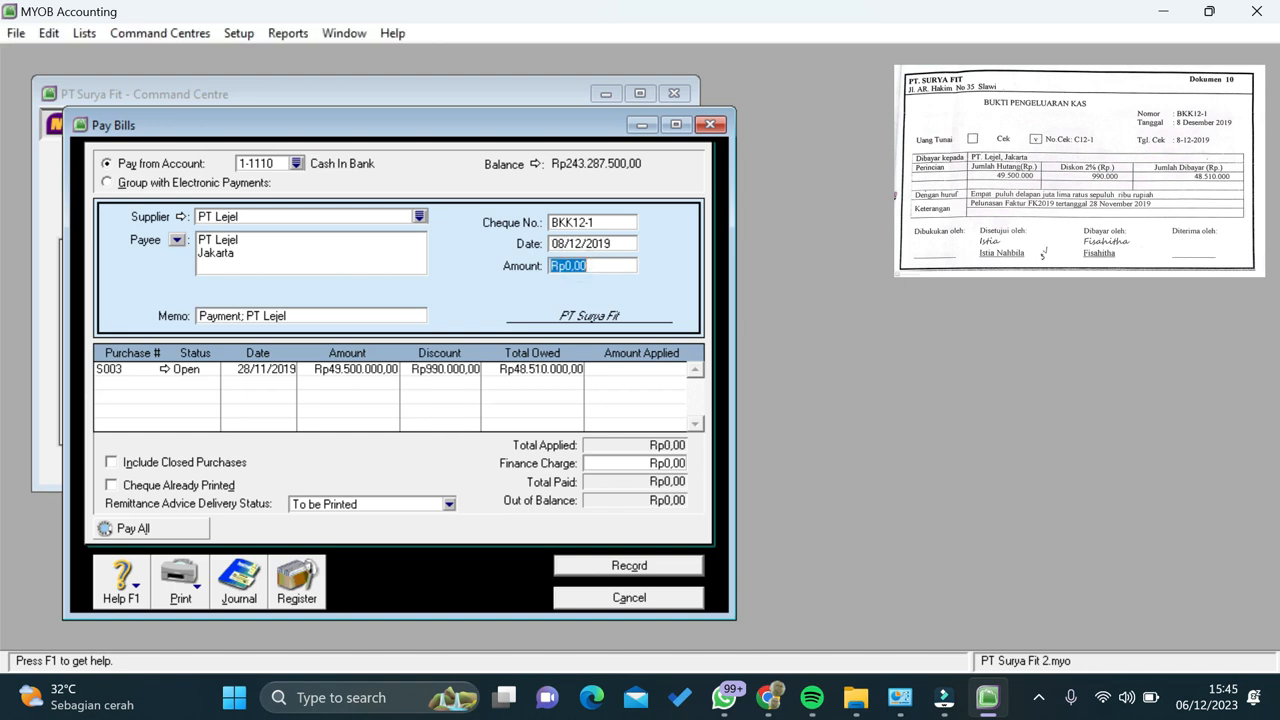
Set the payment amount to Rp48.510.000 and apply it in full to PT Lejel's open purchase dated 28/11/2019.
type("48510000")
key("Tab")
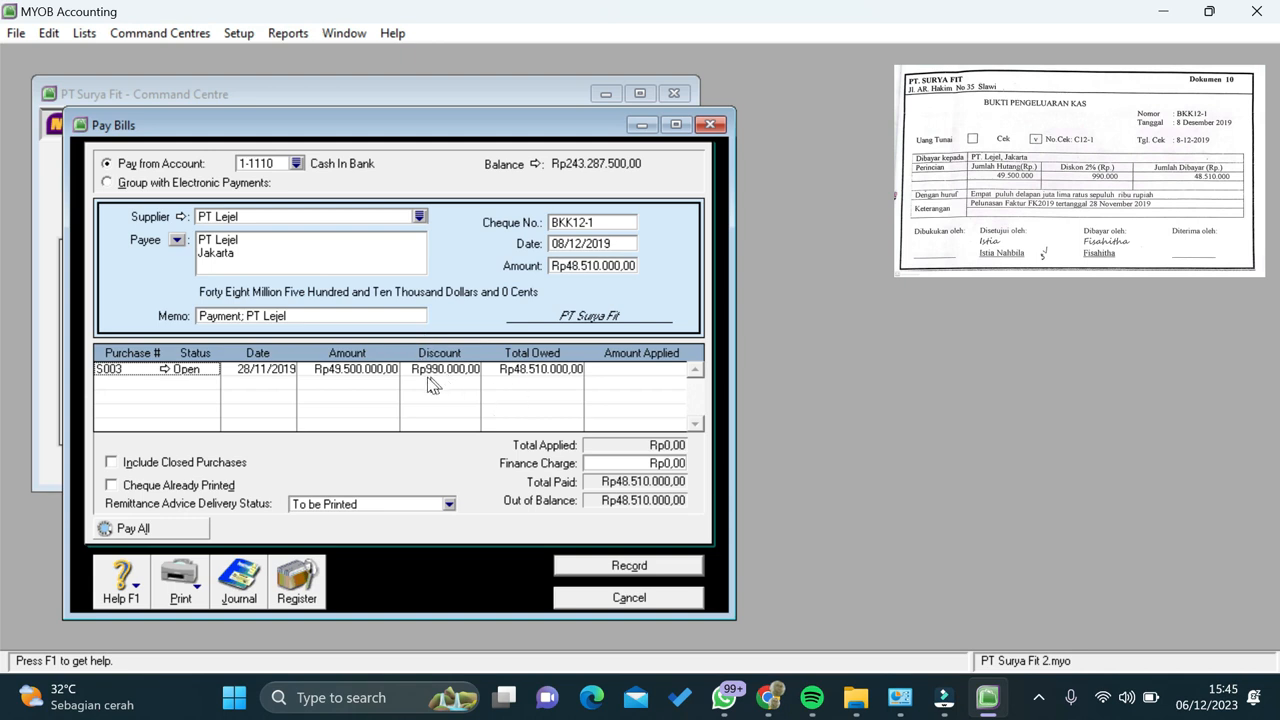
left_click(641, 378)
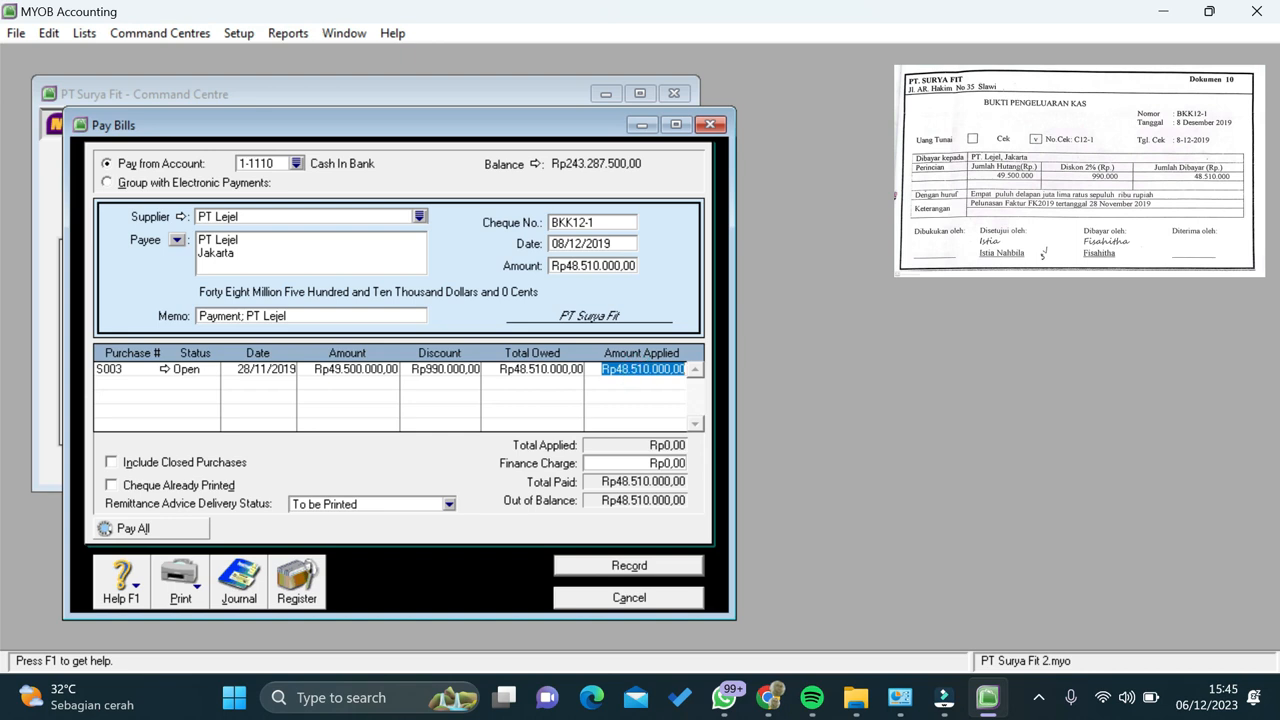
key("Tab")
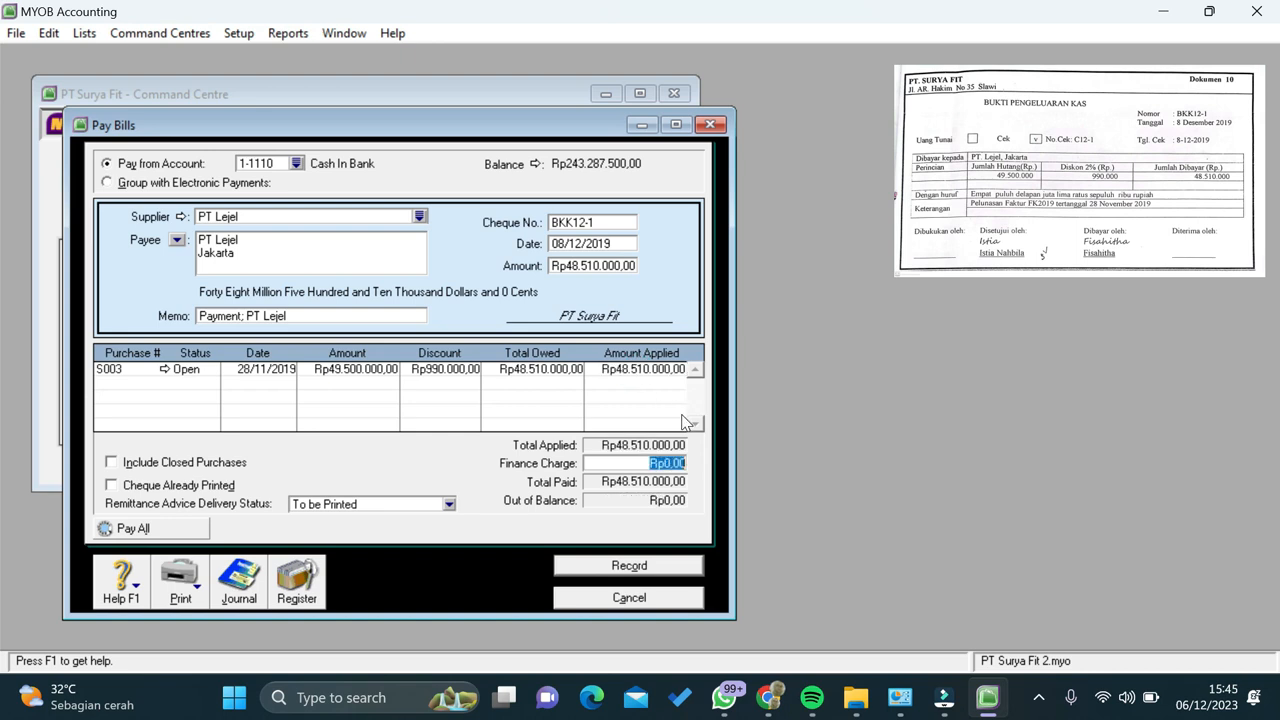
key("Tab")
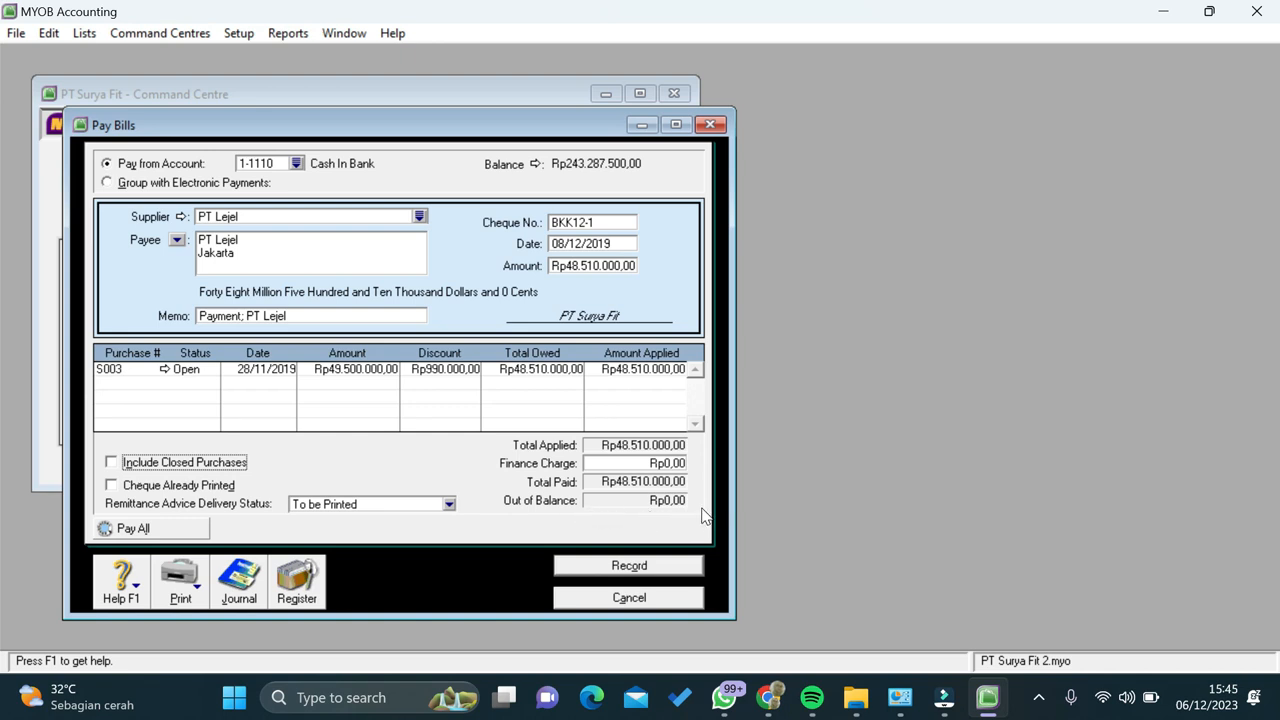
Review the payment's journal recap, record it without printing the discount debit memo, and close the Pay Bills window.
key("ctrl+r")
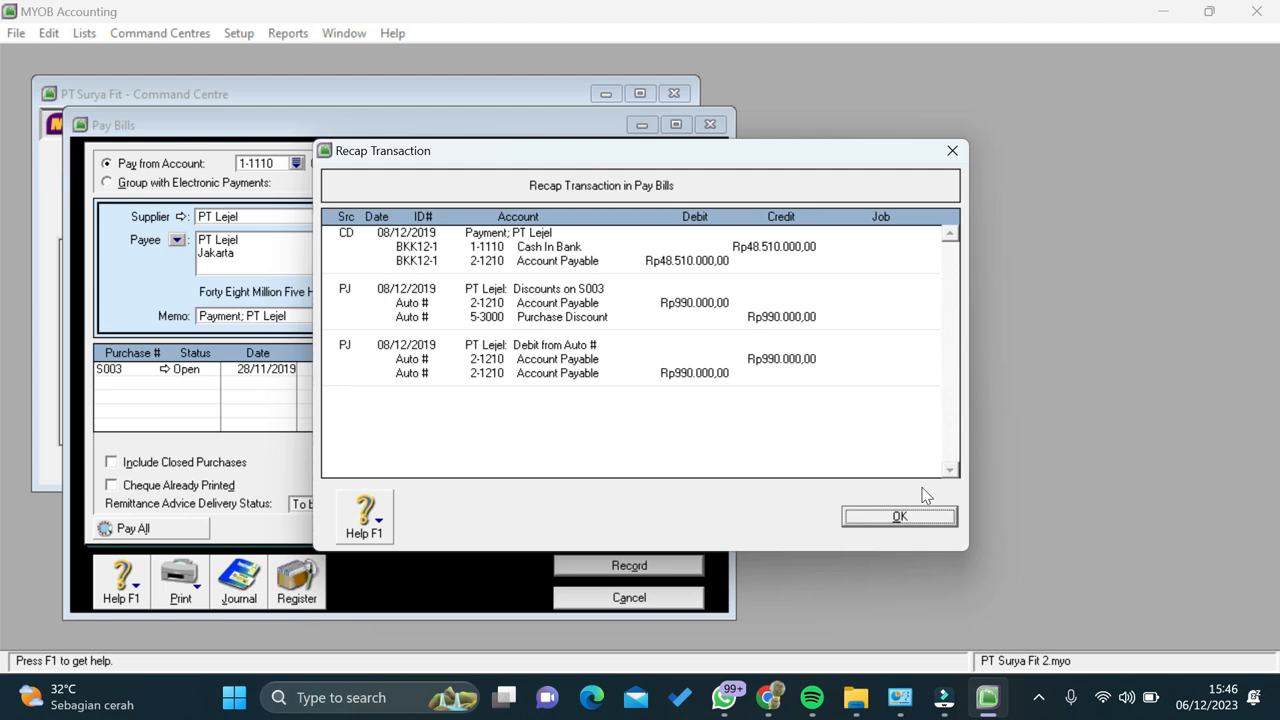
left_click(910, 518)
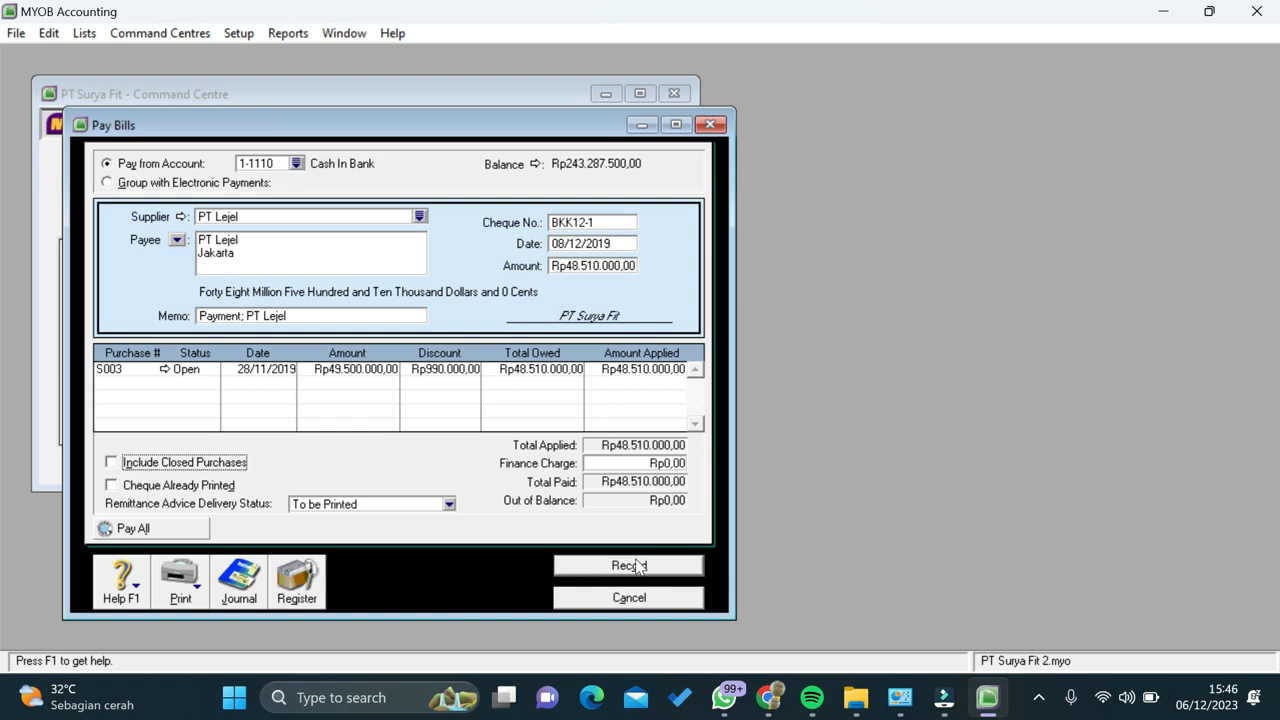
left_click(629, 565)
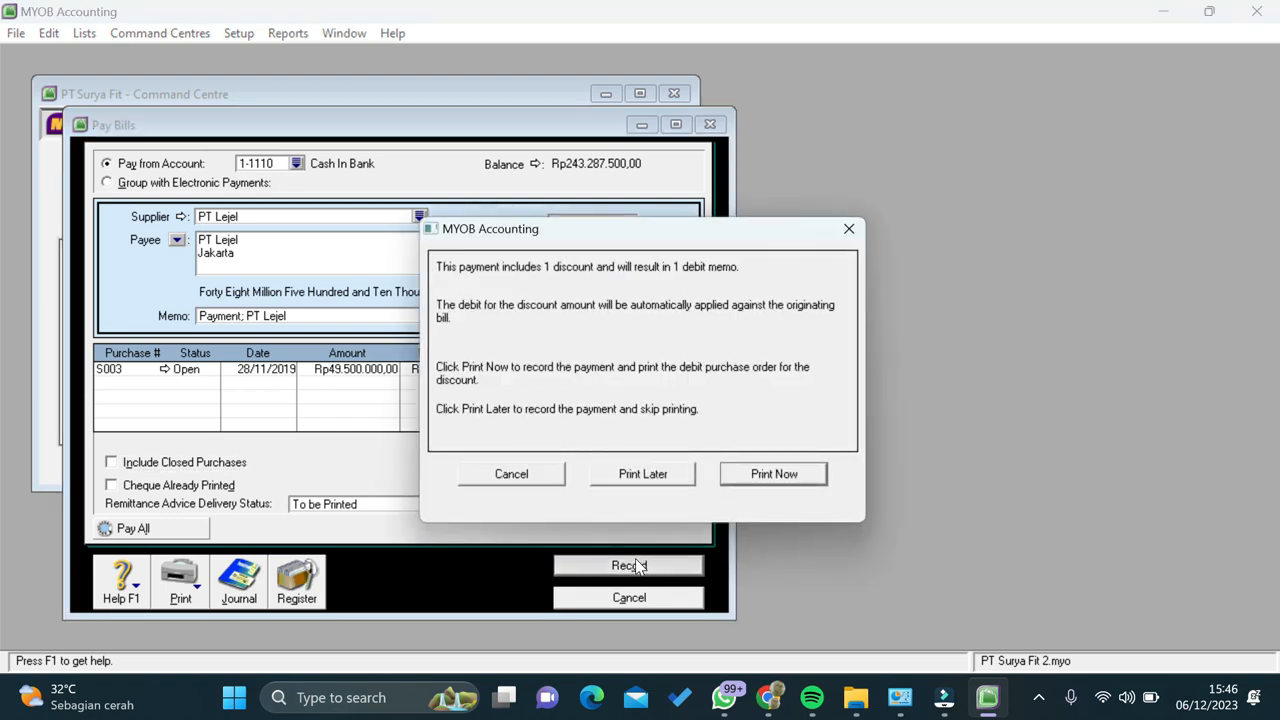
left_click(627, 479)
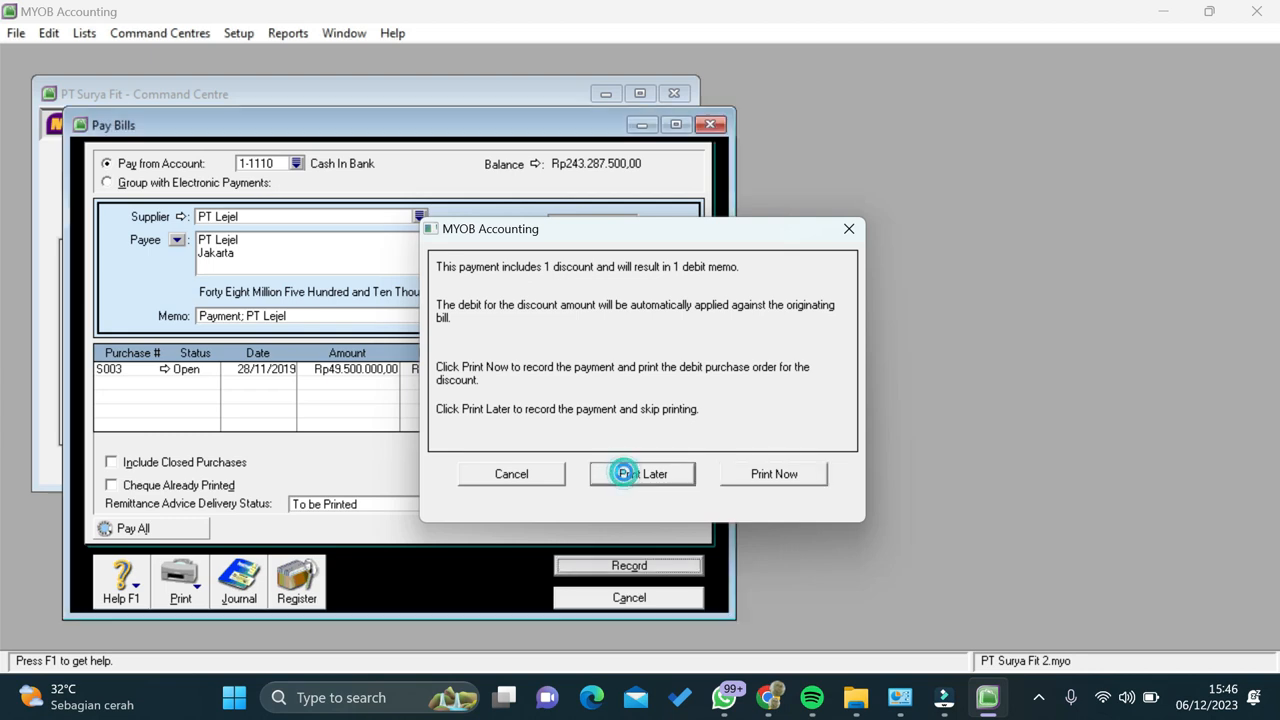
left_click(630, 598)
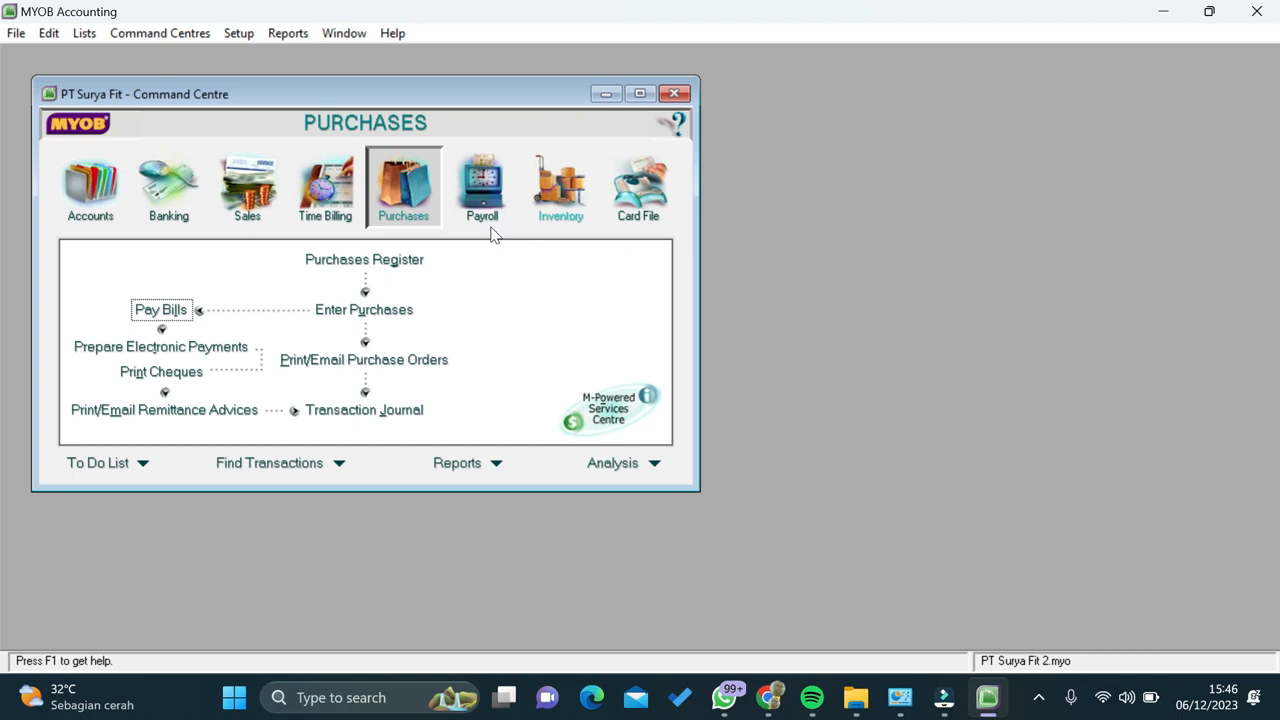
Start a new sales invoice for the customer Happy Gym.
left_click(230, 228)
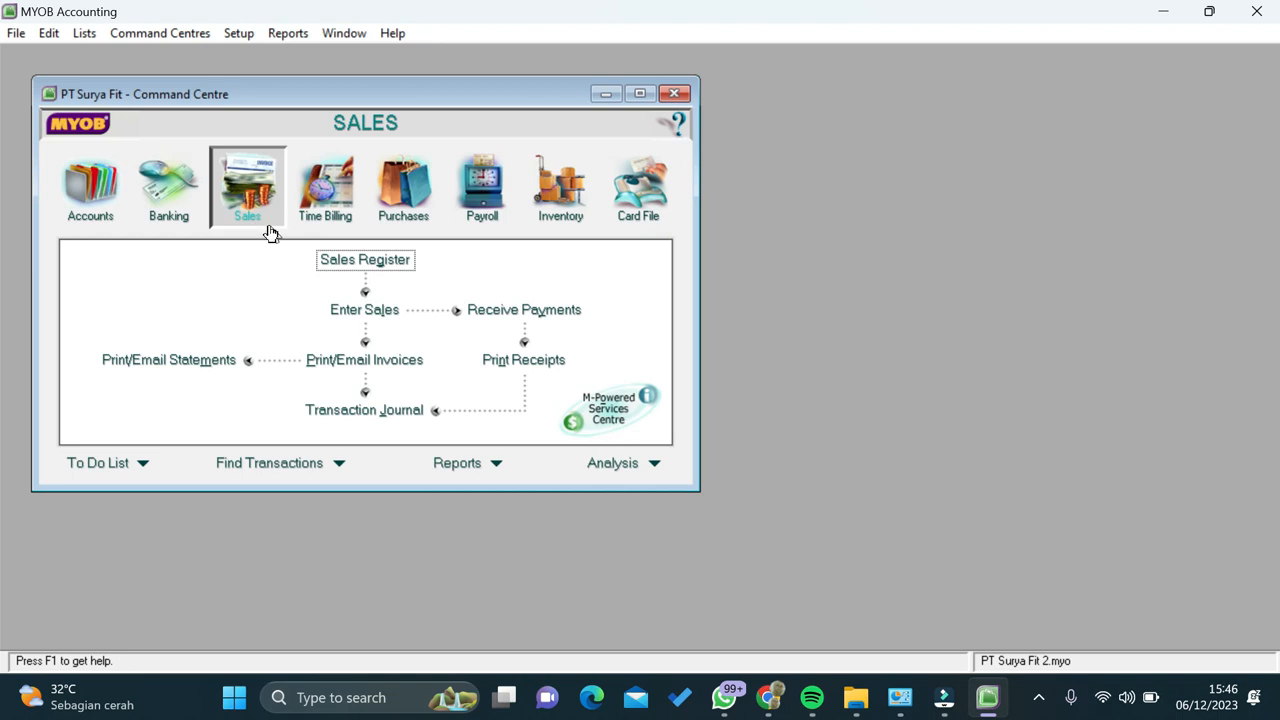
left_click(340, 316)
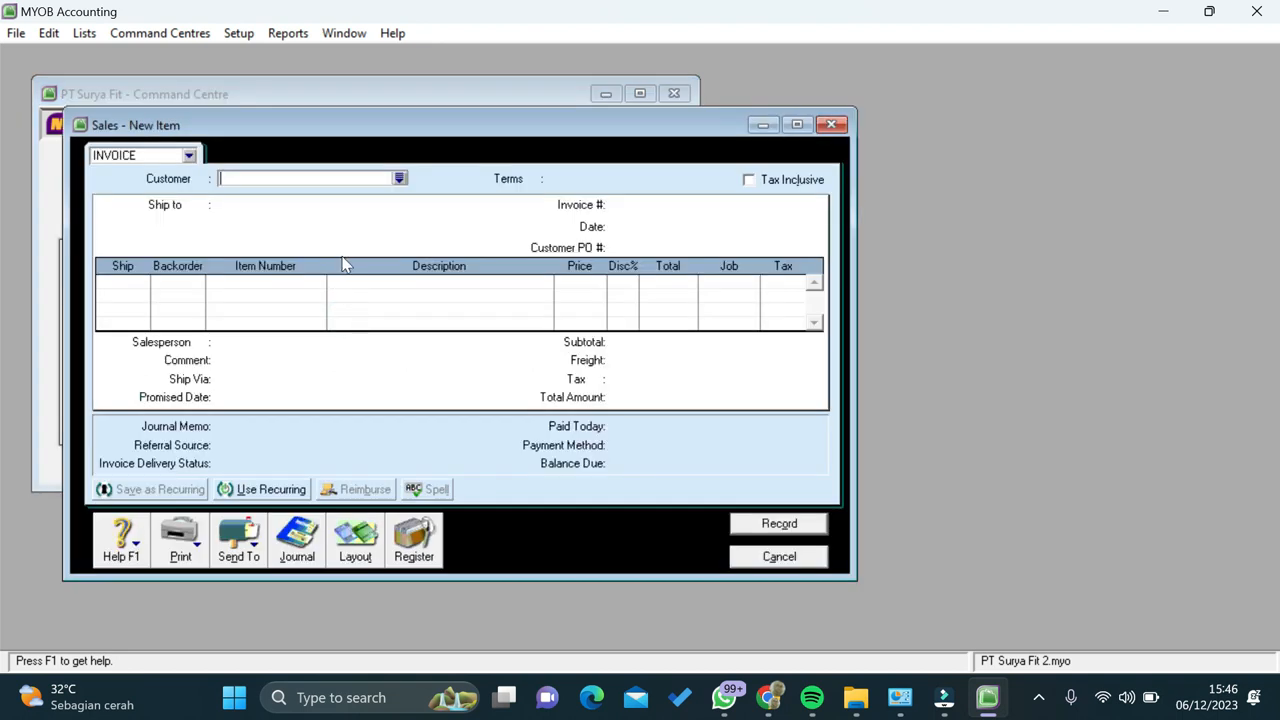
left_click(399, 178)
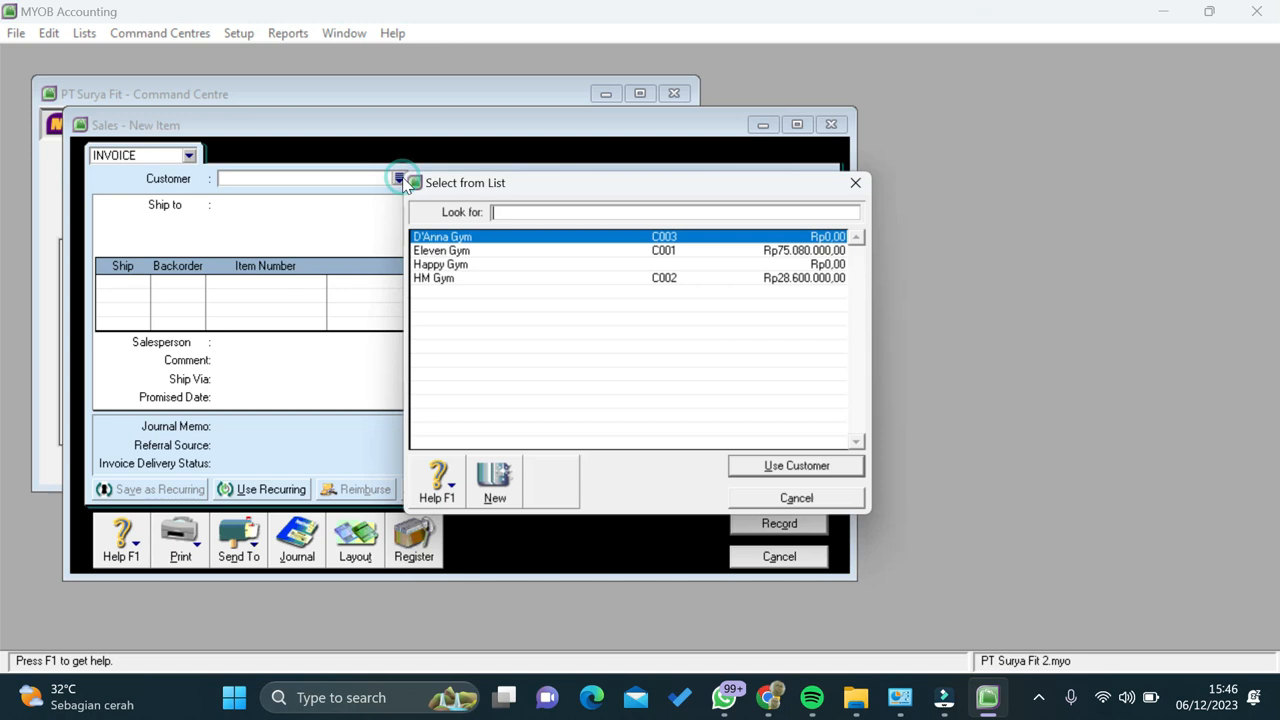
left_click(538, 268)
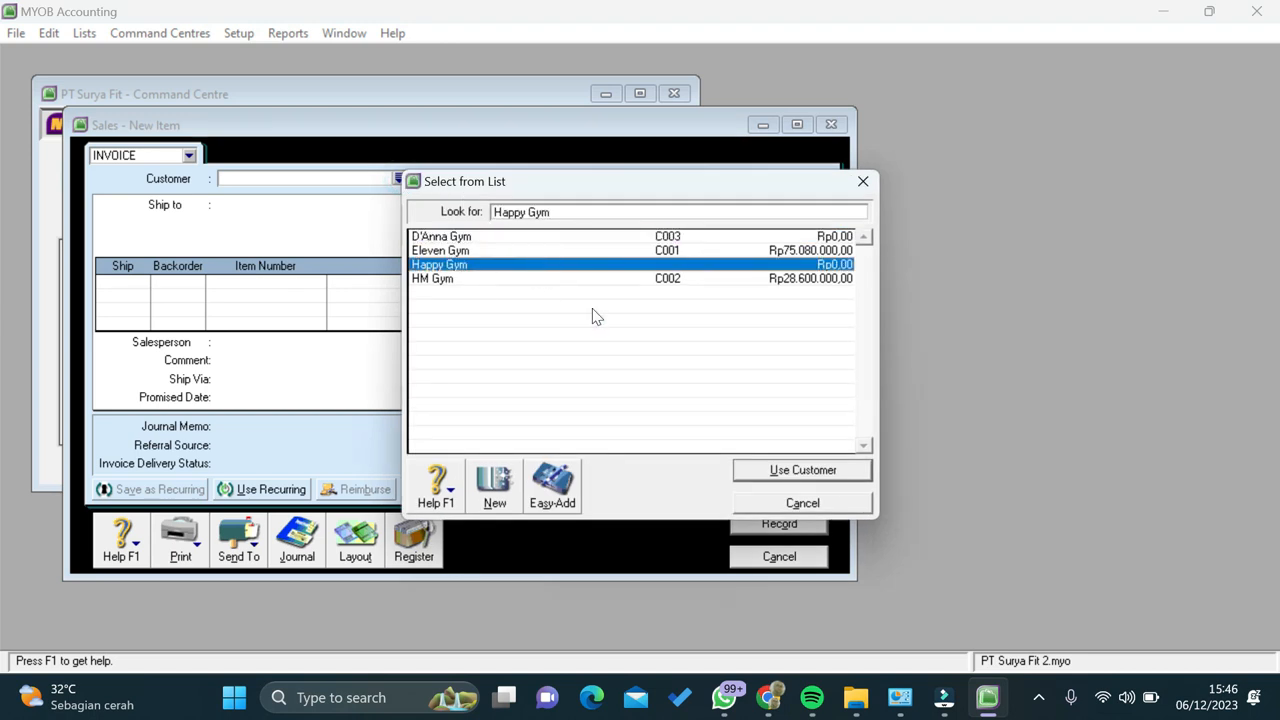
left_click(764, 471)
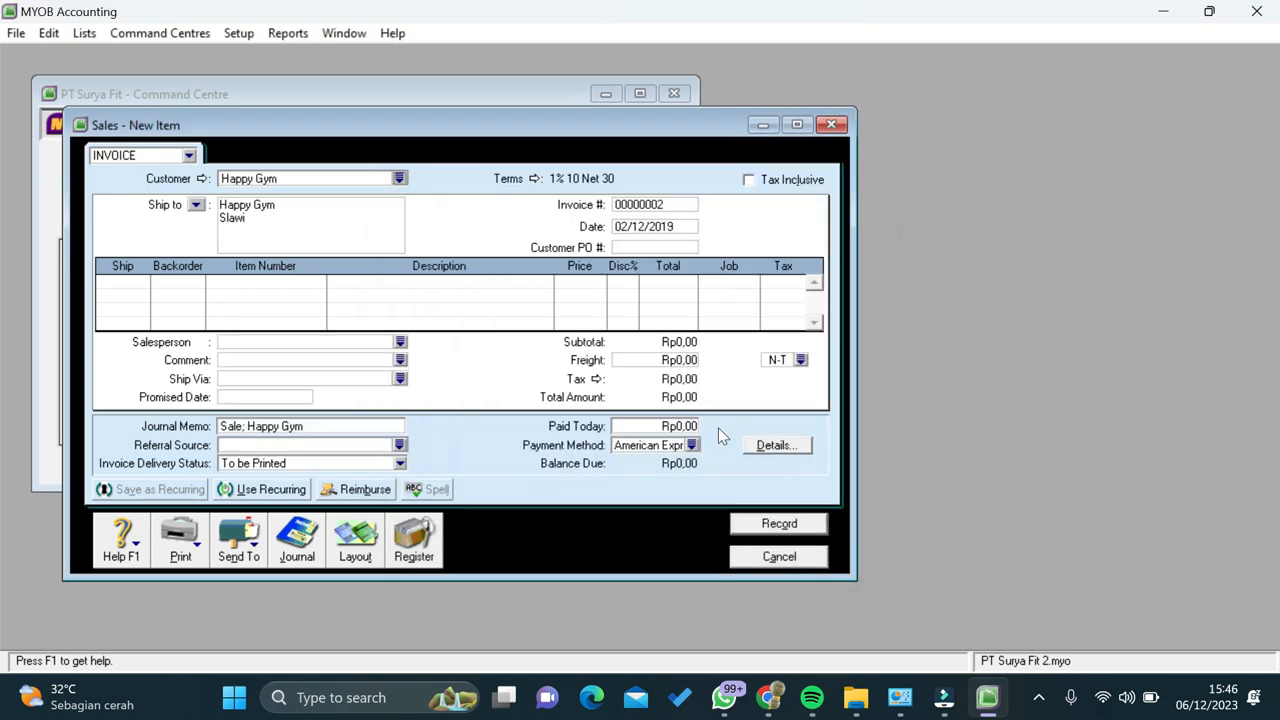
Set the invoice number to NKN12-1 and the invoice date to 9/12/2019.
left_click(627, 208)
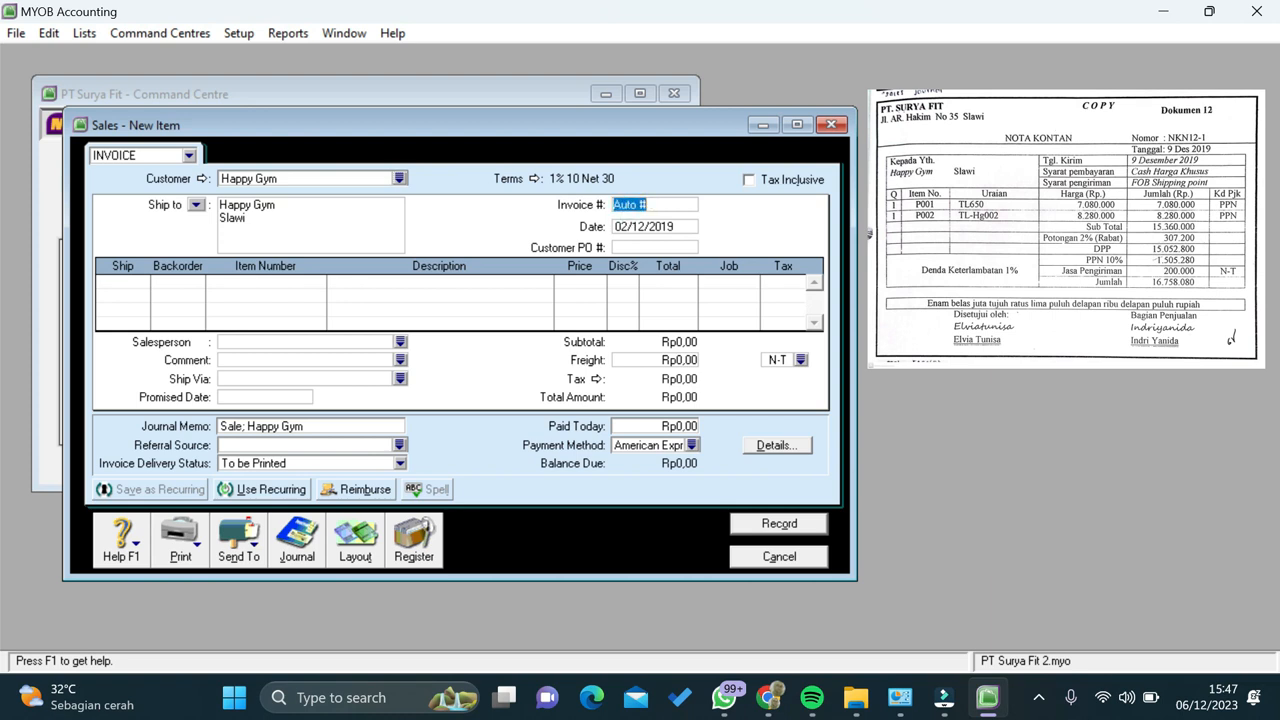
type("NKN12-1")
key("Tab")
type("9")
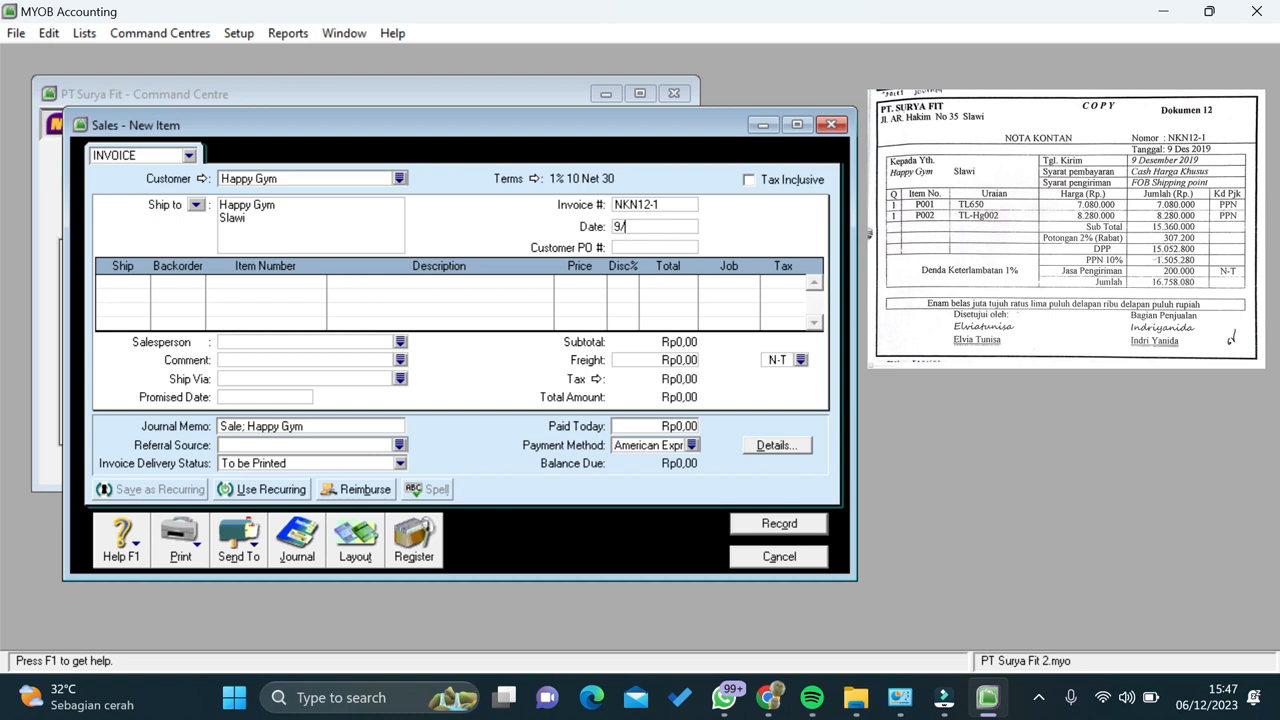
type("/12/2019")
Change the invoice's credit terms to C.O.D.
left_click(537, 180)
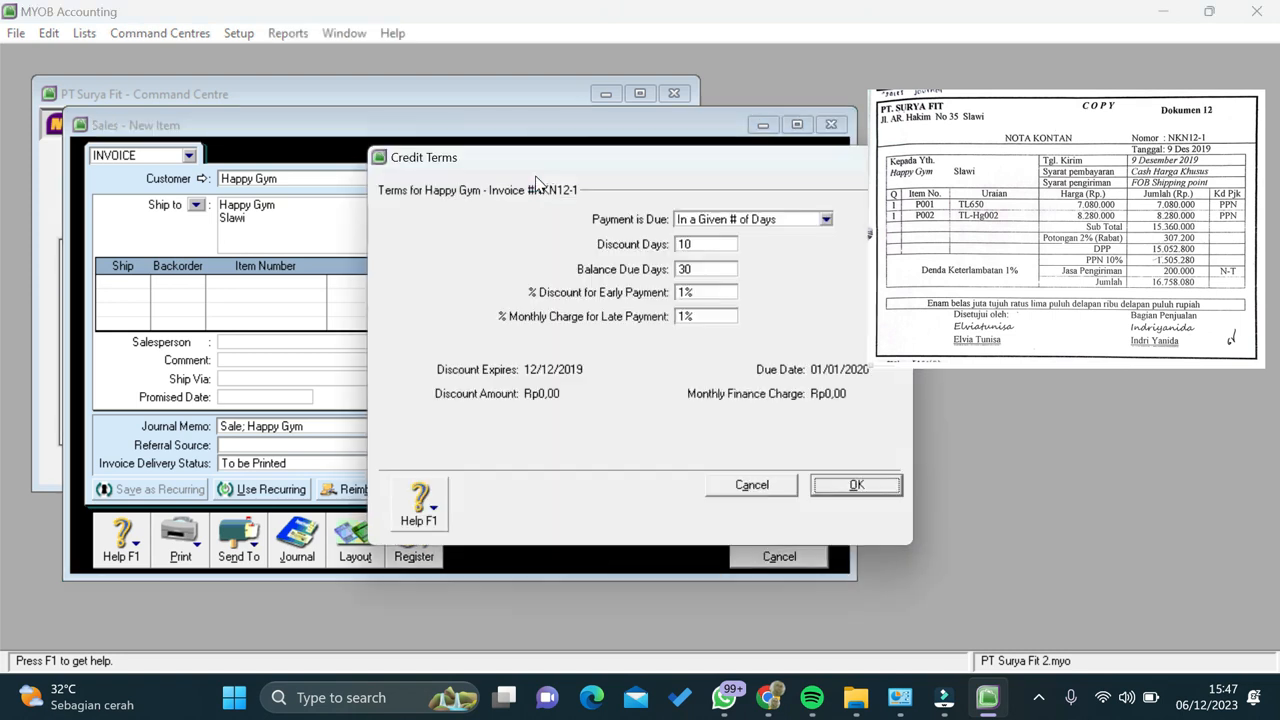
left_click(825, 219)
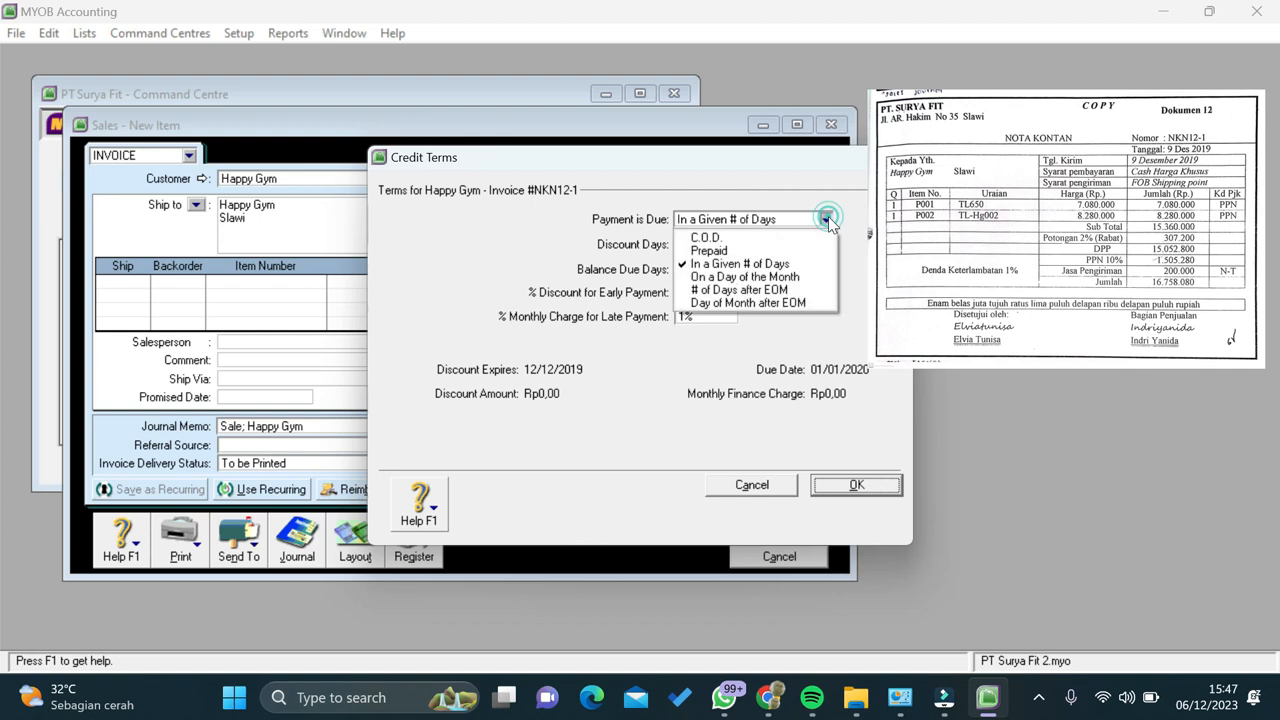
left_click(754, 238)
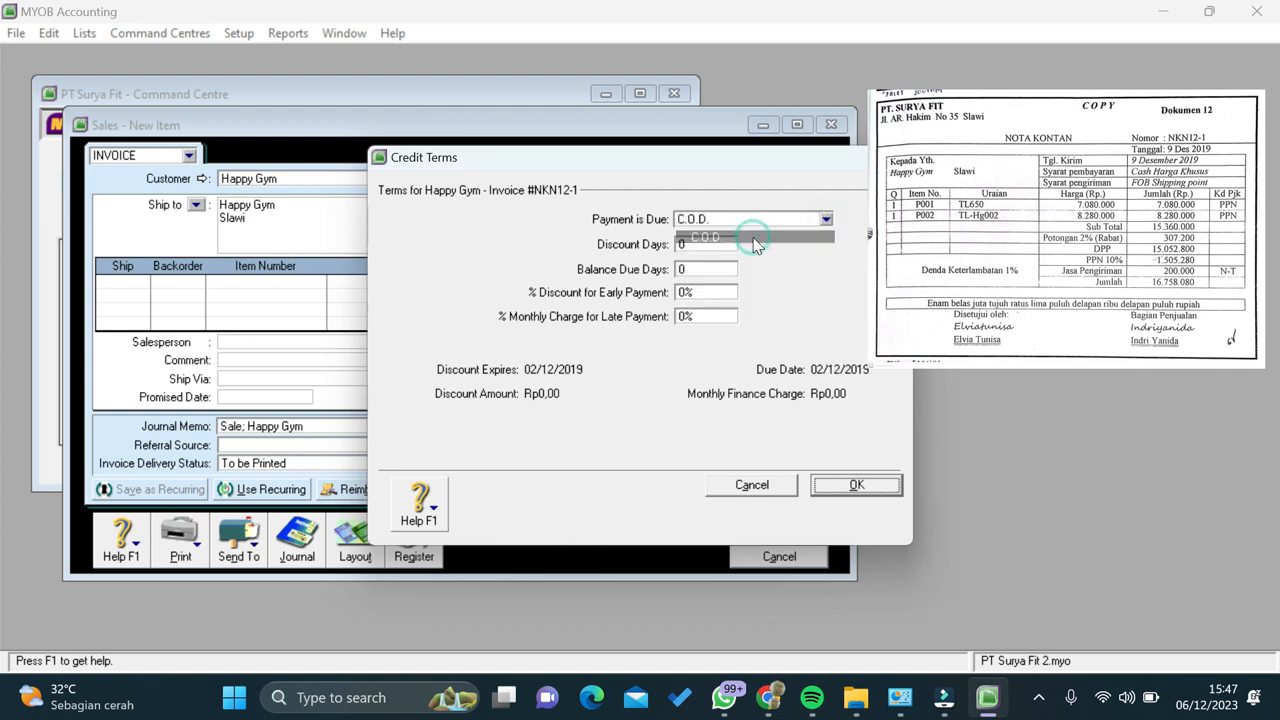
left_click(864, 486)
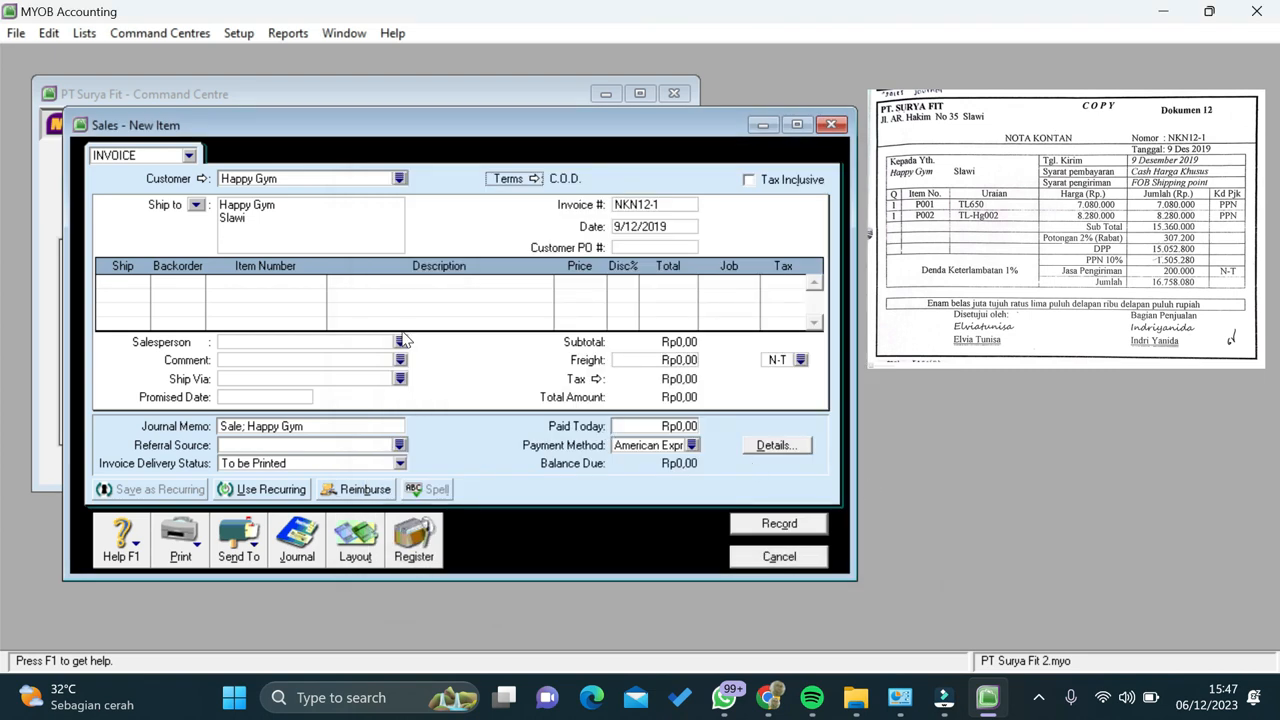
Add the first invoice line for 1 unit of item P001 (TL650) at a price of Rp7.080.000.
left_click(124, 278)
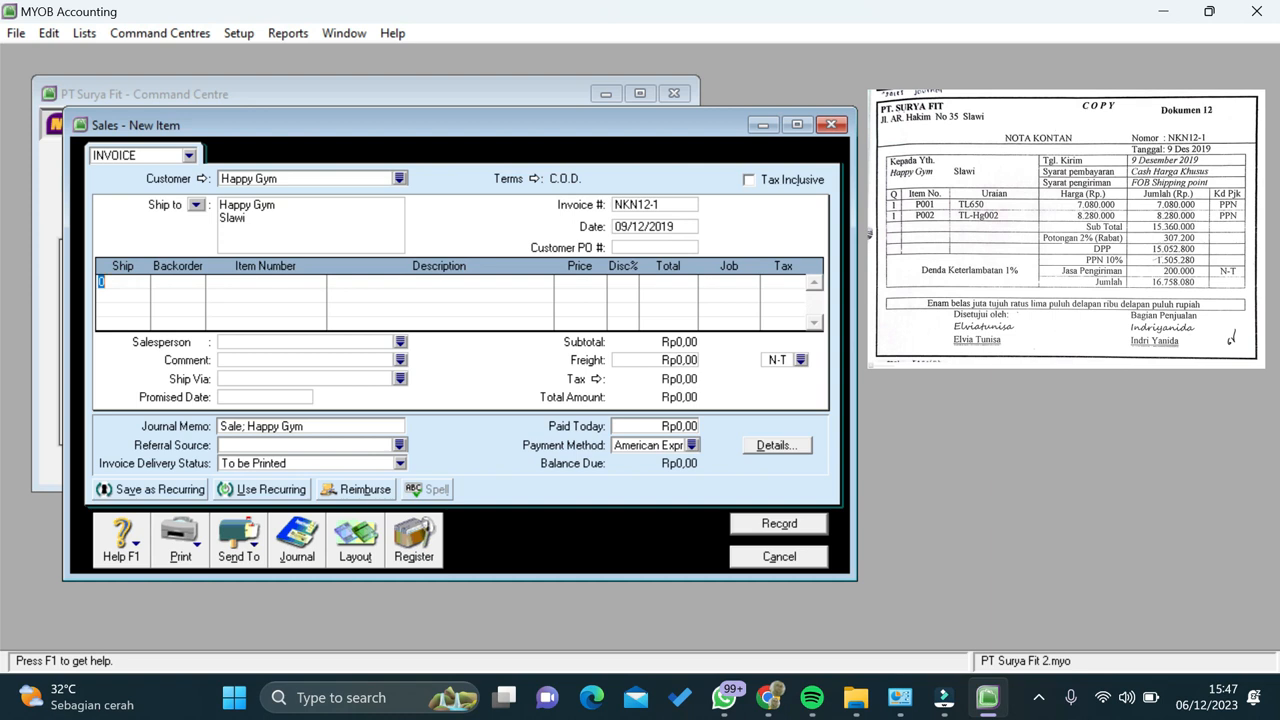
type("1")
key("Tab")
key("Tab")
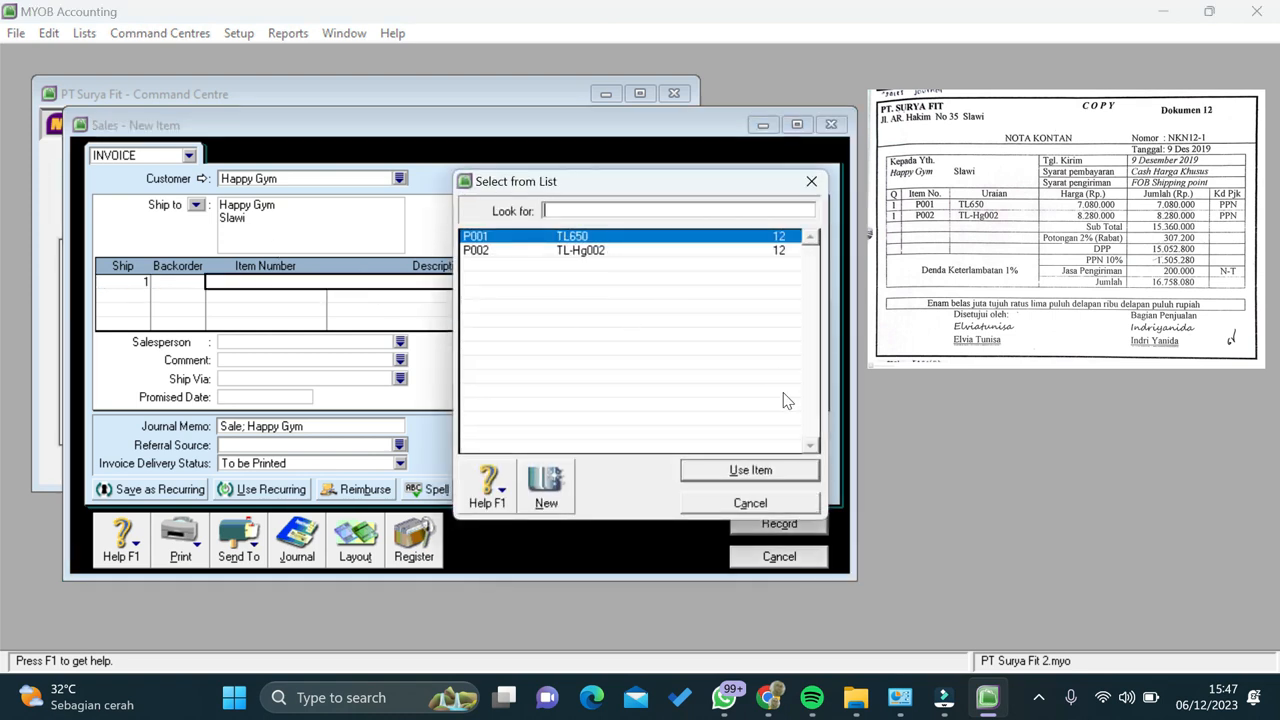
left_click(765, 470)
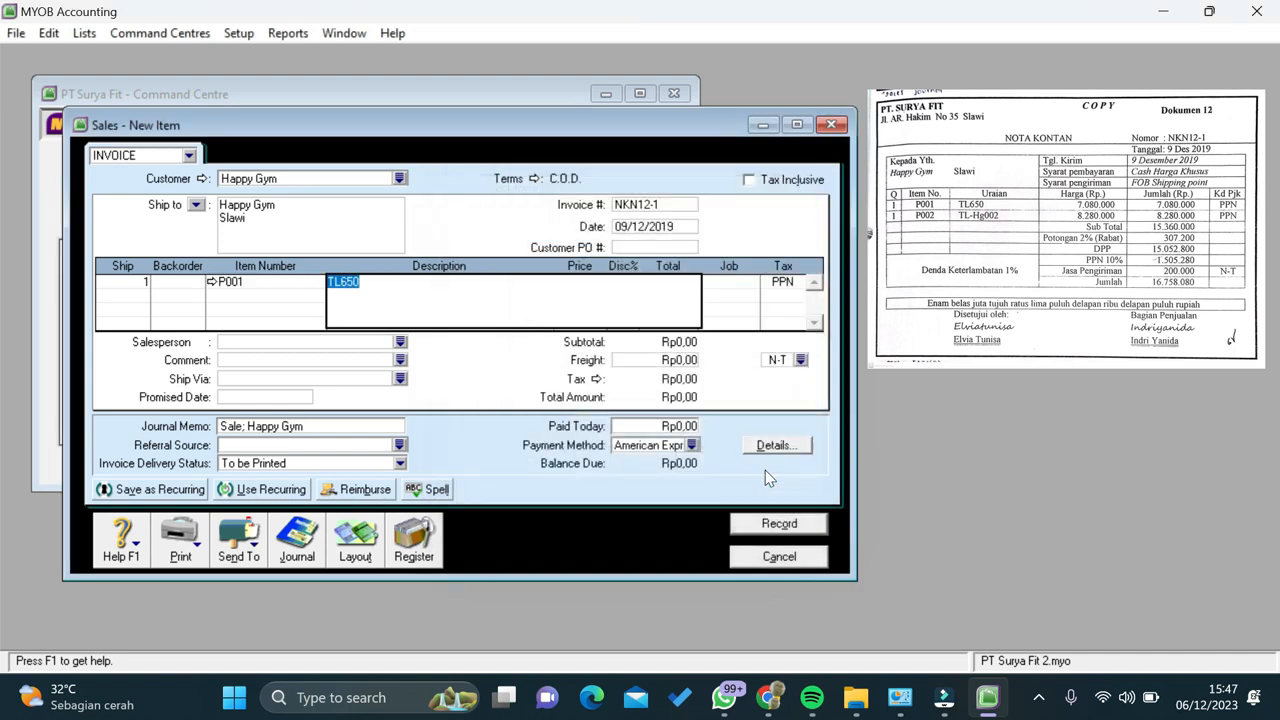
key("Tab")
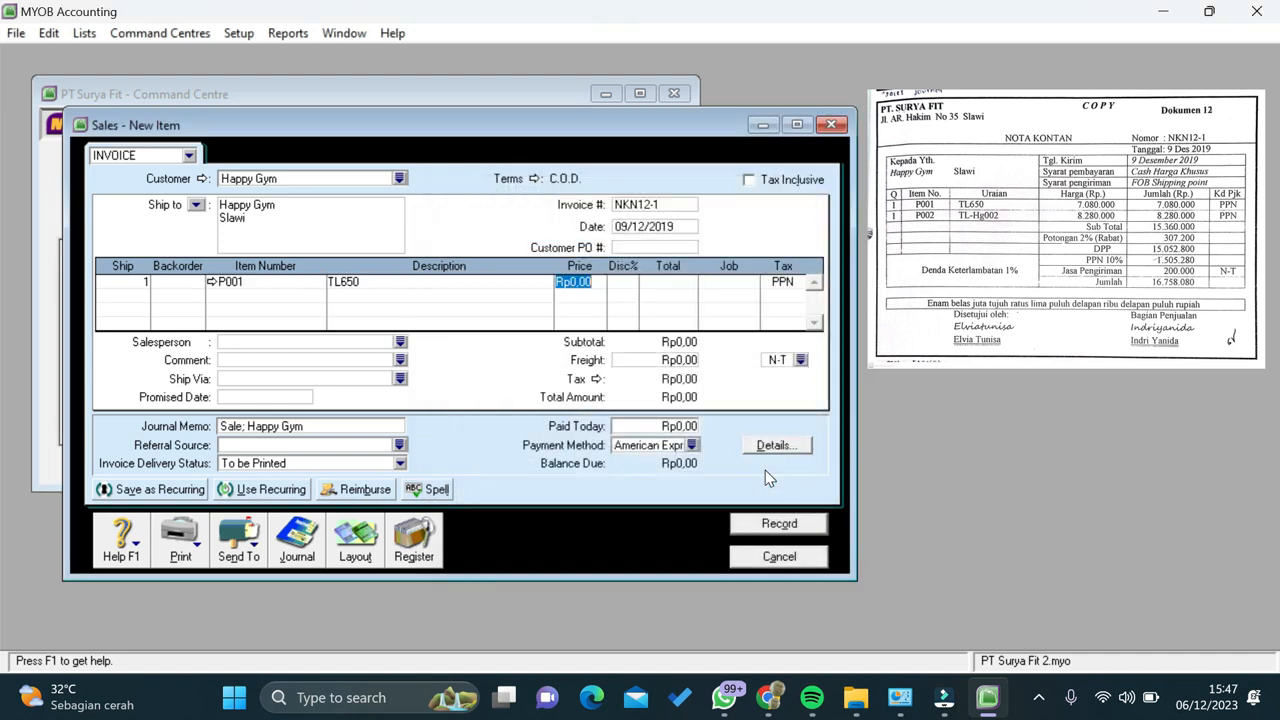
type("7080000")
key("Tab")
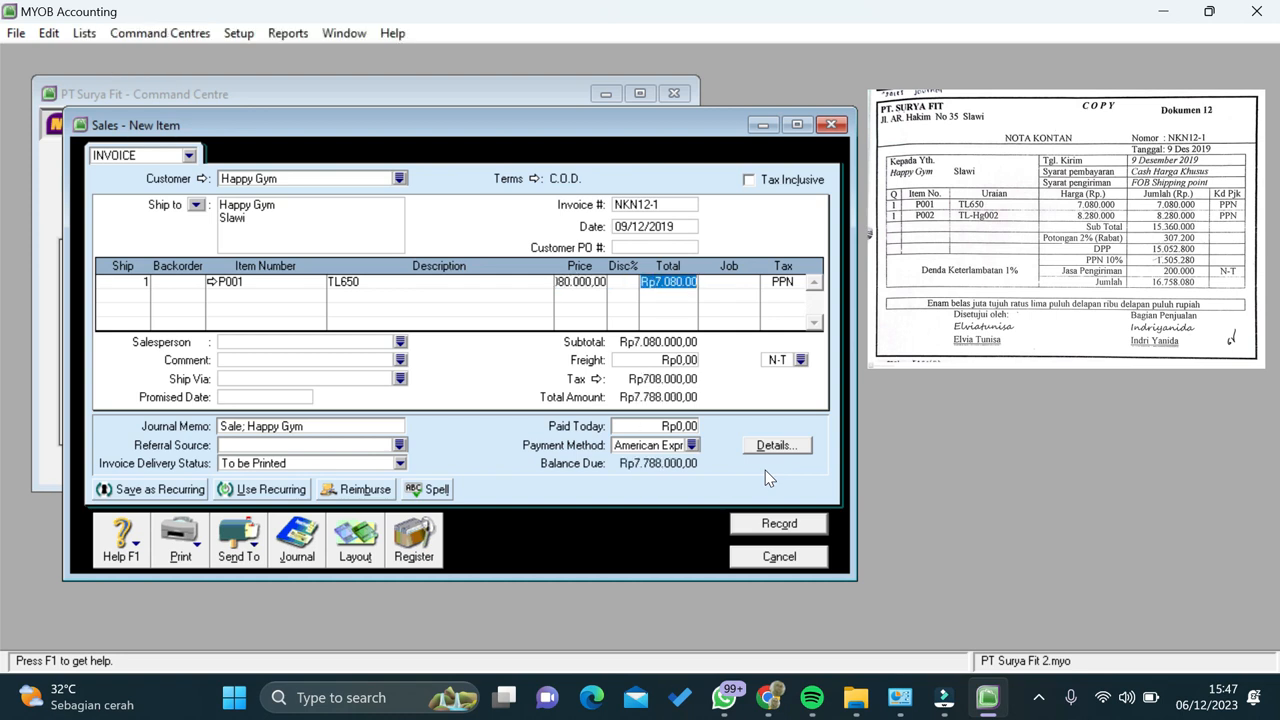
key("Tab")
key("Tab")
key("Tab")
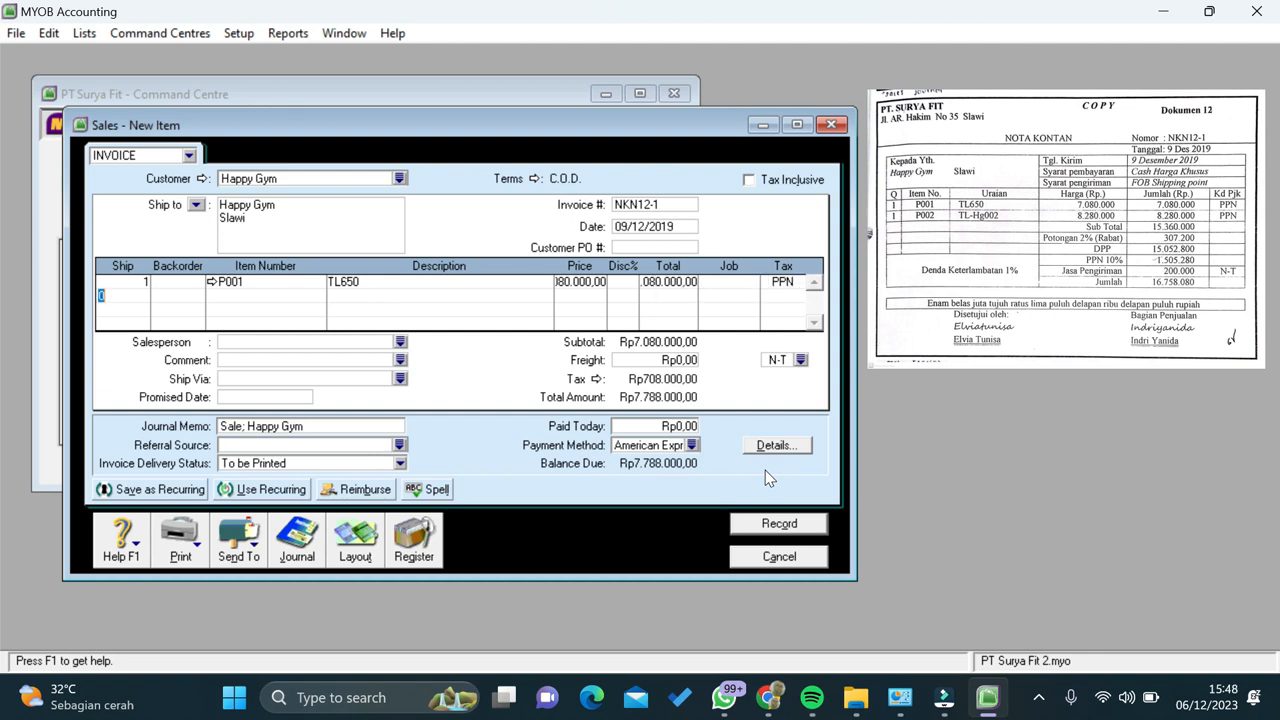
Add a second invoice line for 1 unit of item P002 (TL-Hg002) at a price of Rp8.280.000.
type("1")
key("Tab")
key("Tab")
key("Tab")
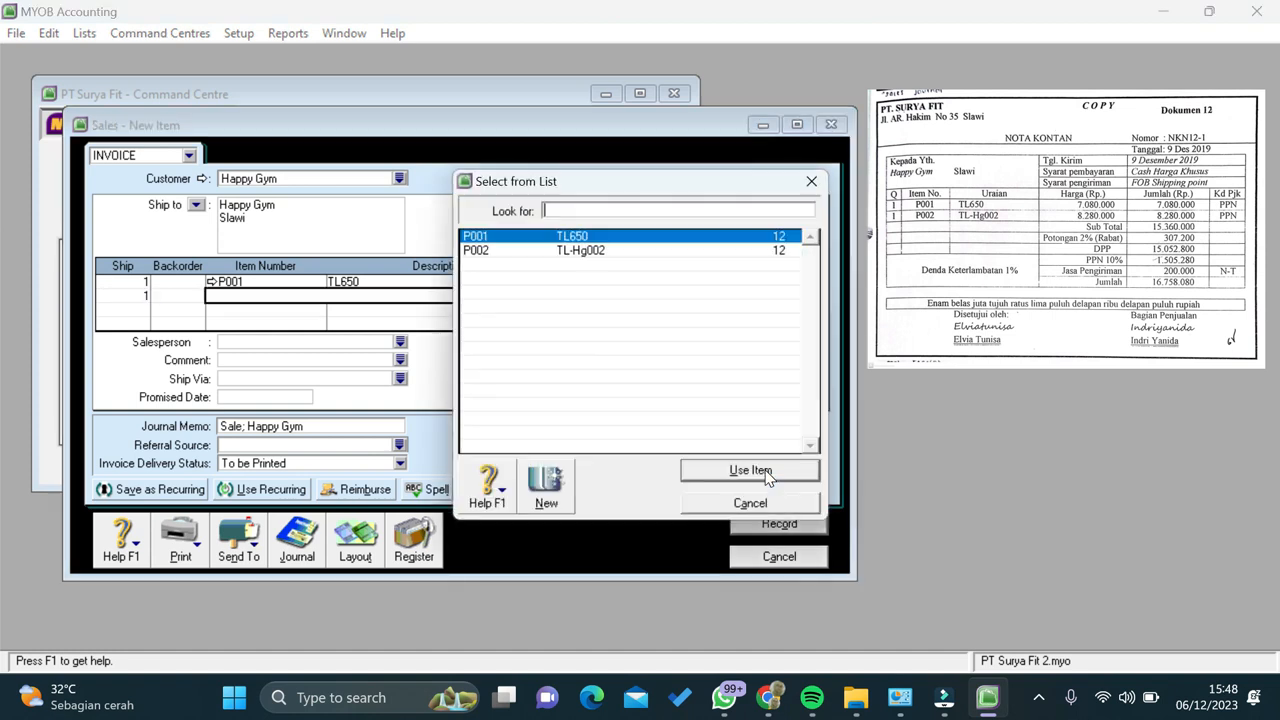
type("P001")
left_click(755, 243)
left_click(758, 251)
left_click(751, 472)
key("Tab")
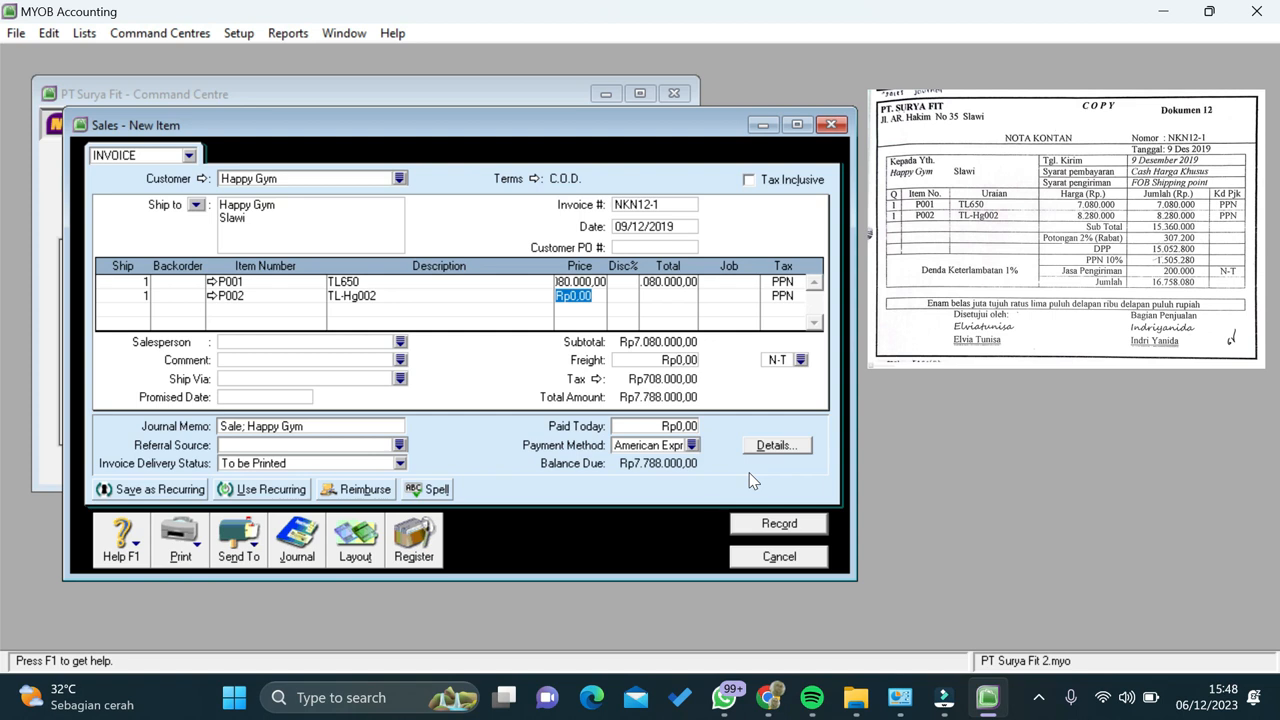
type("8280000")
key("Tab")
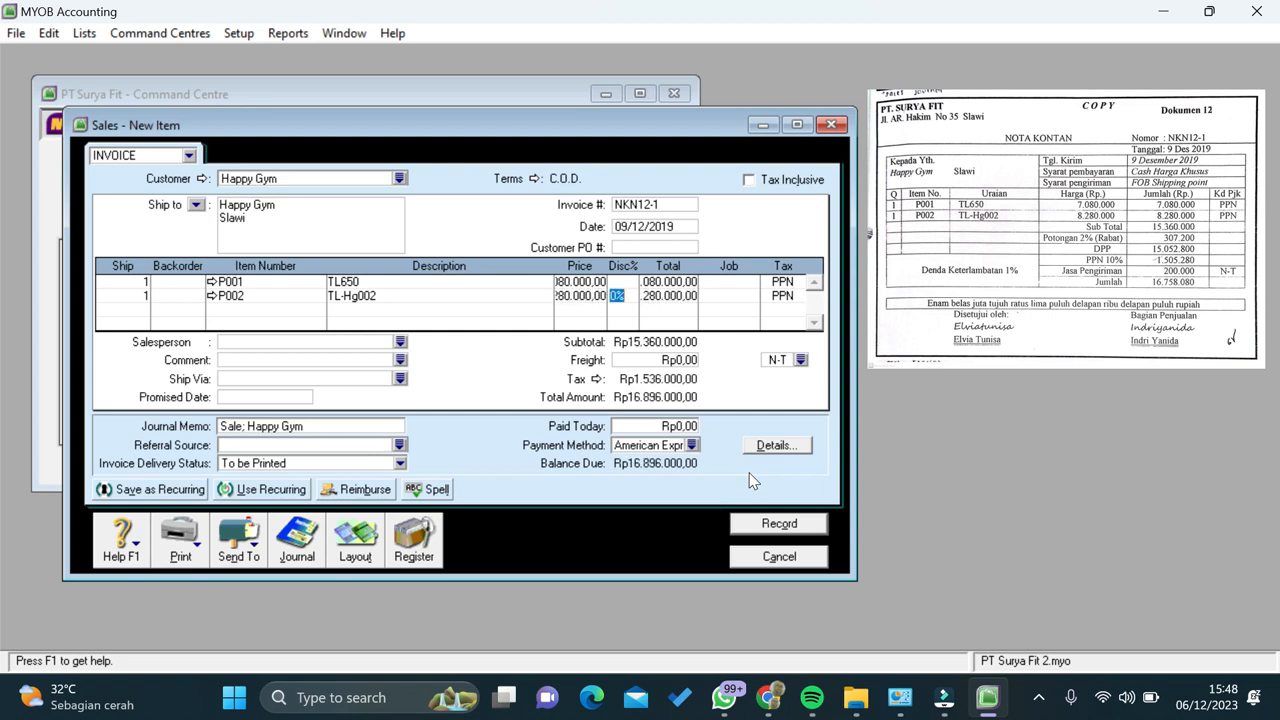
key("Tab")
Apply a 2% discount to both the P001 and P002 invoice lines.
left_click(624, 282)
type("2")
left_click(626, 296)
type("2")
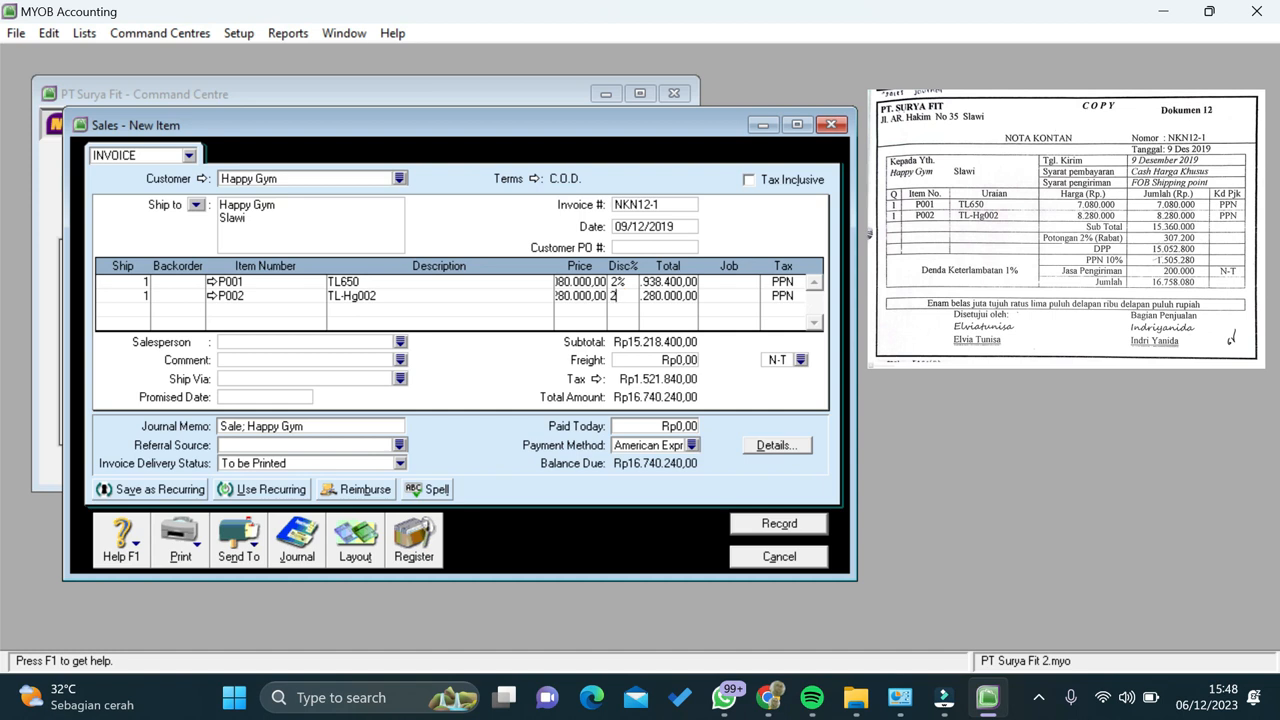
key("Tab")
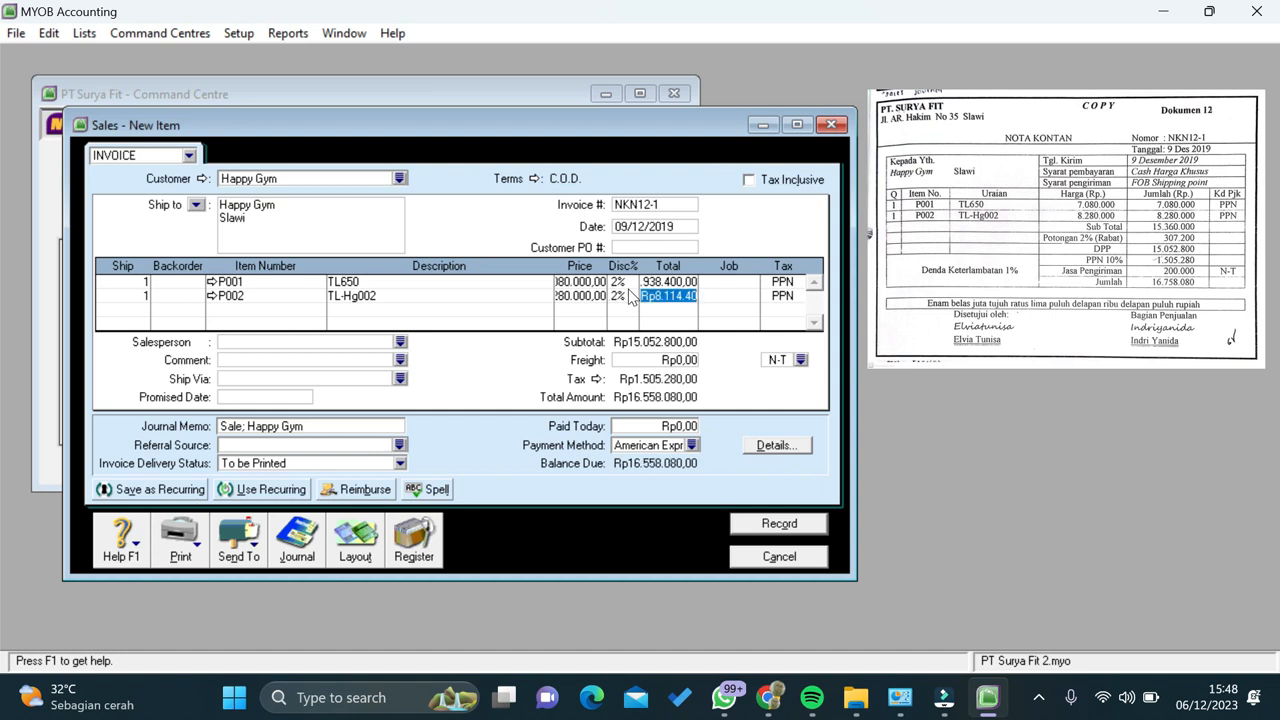
Set the invoice's freight charge to Rp200.000, keeping the N-T tax code.
left_click(673, 362)
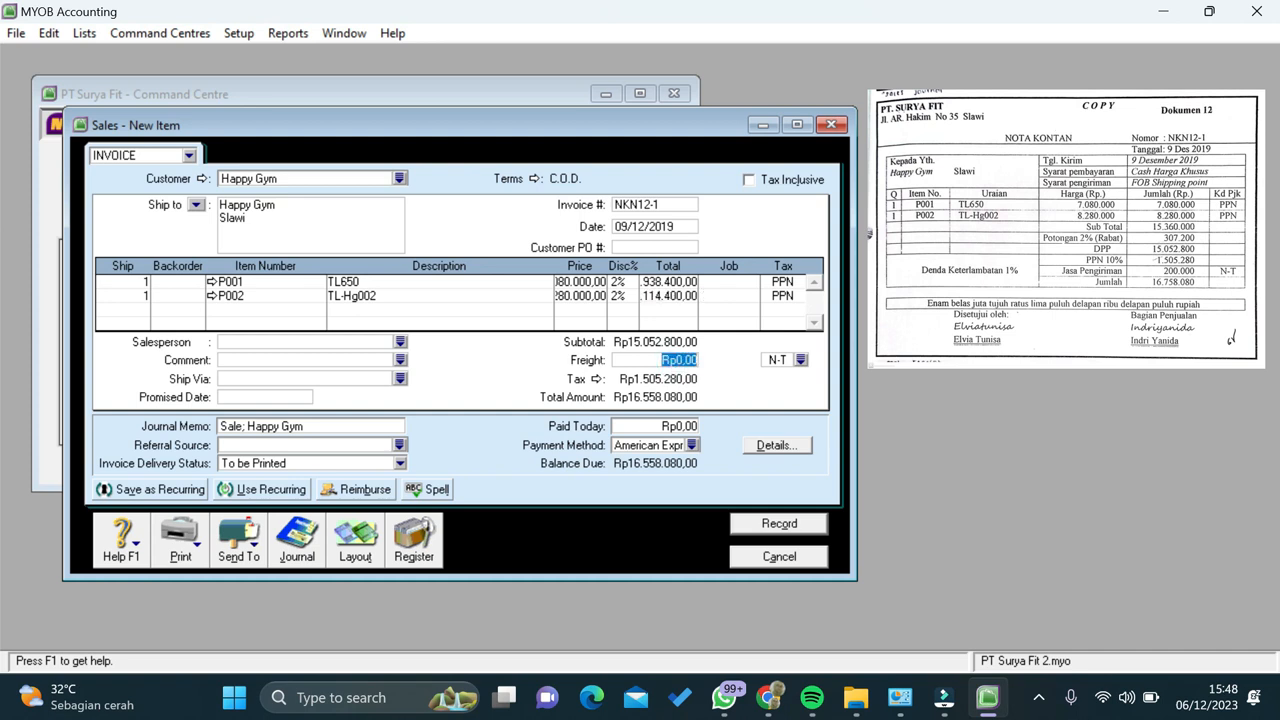
type("200.")
type("000")
key("Tab")
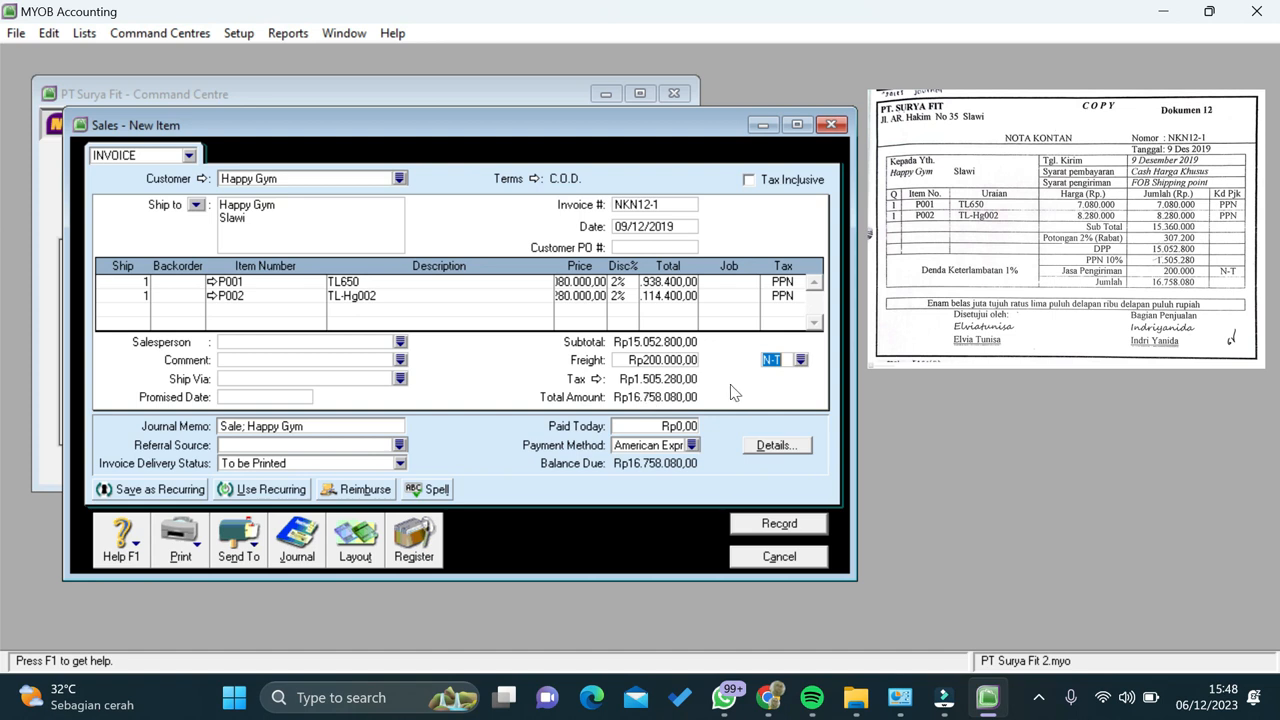
Choose Cash as the invoice's payment method.
left_click(692, 446)
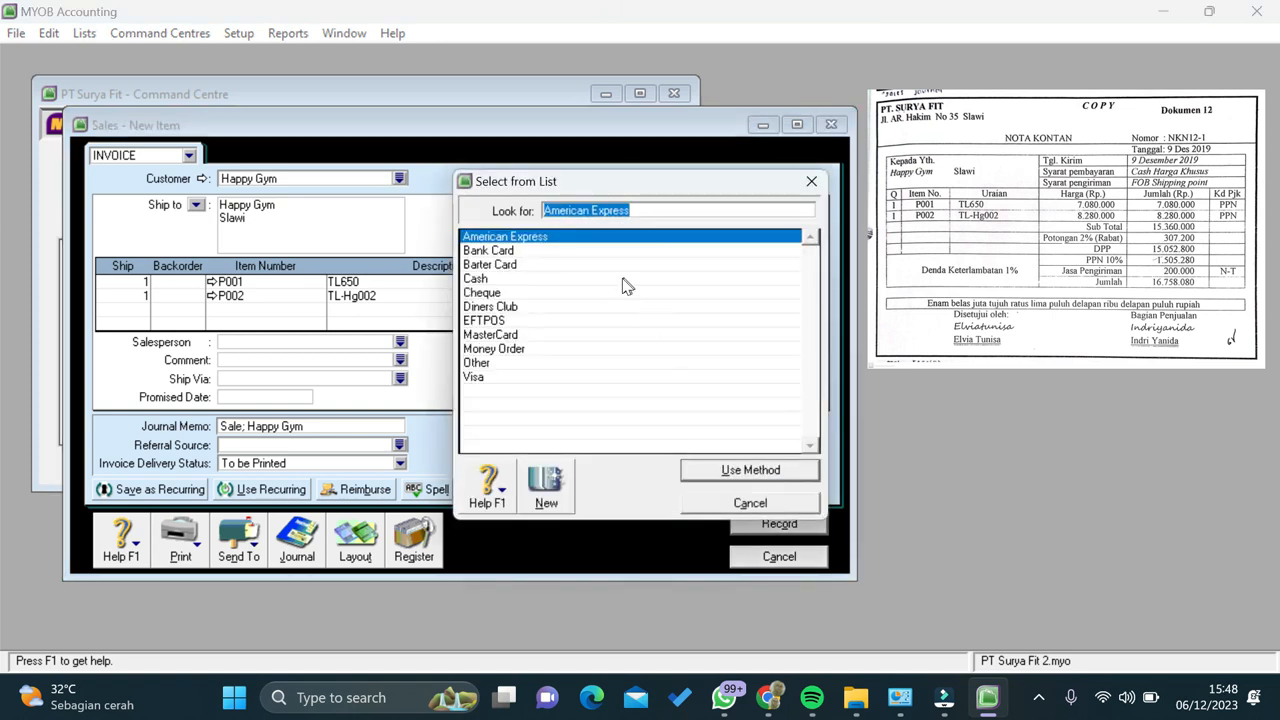
left_click(611, 280)
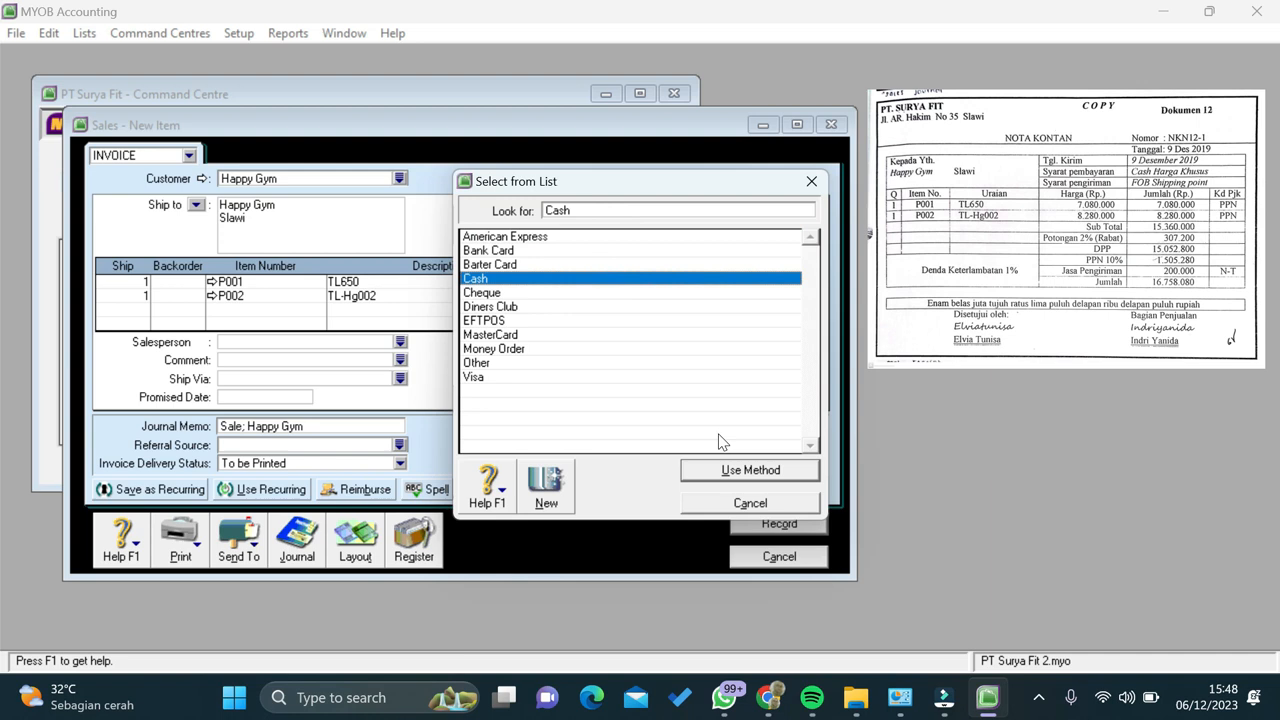
left_click(738, 474)
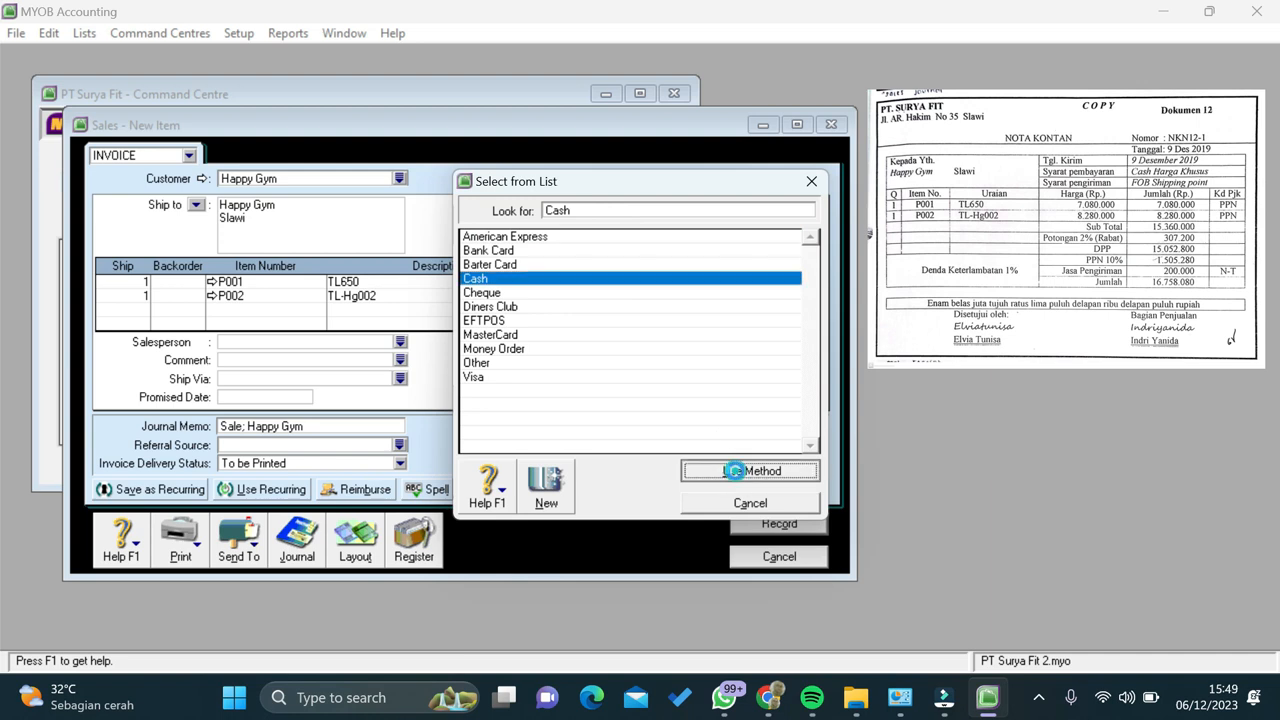
left_click(677, 426)
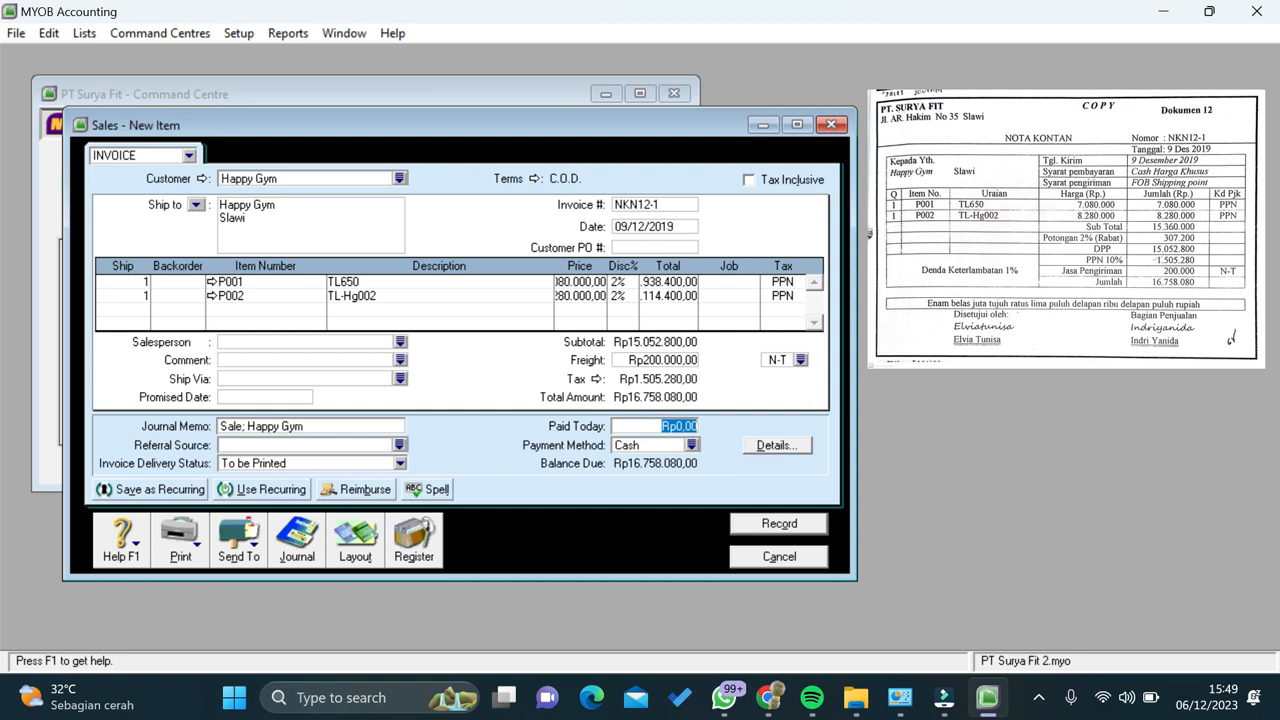
type("16758")
type("080000")
key("Tab")
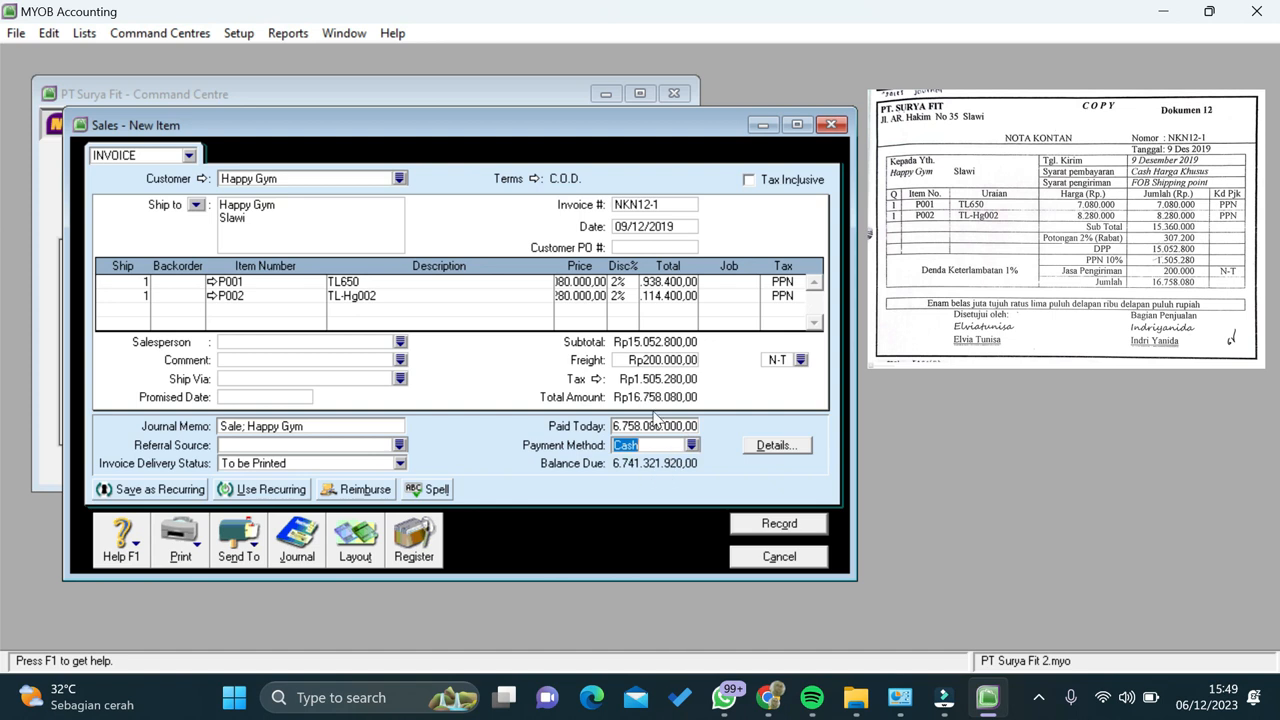
Set the invoice's amount paid today to Rp16.758.080.
left_click(662, 427)
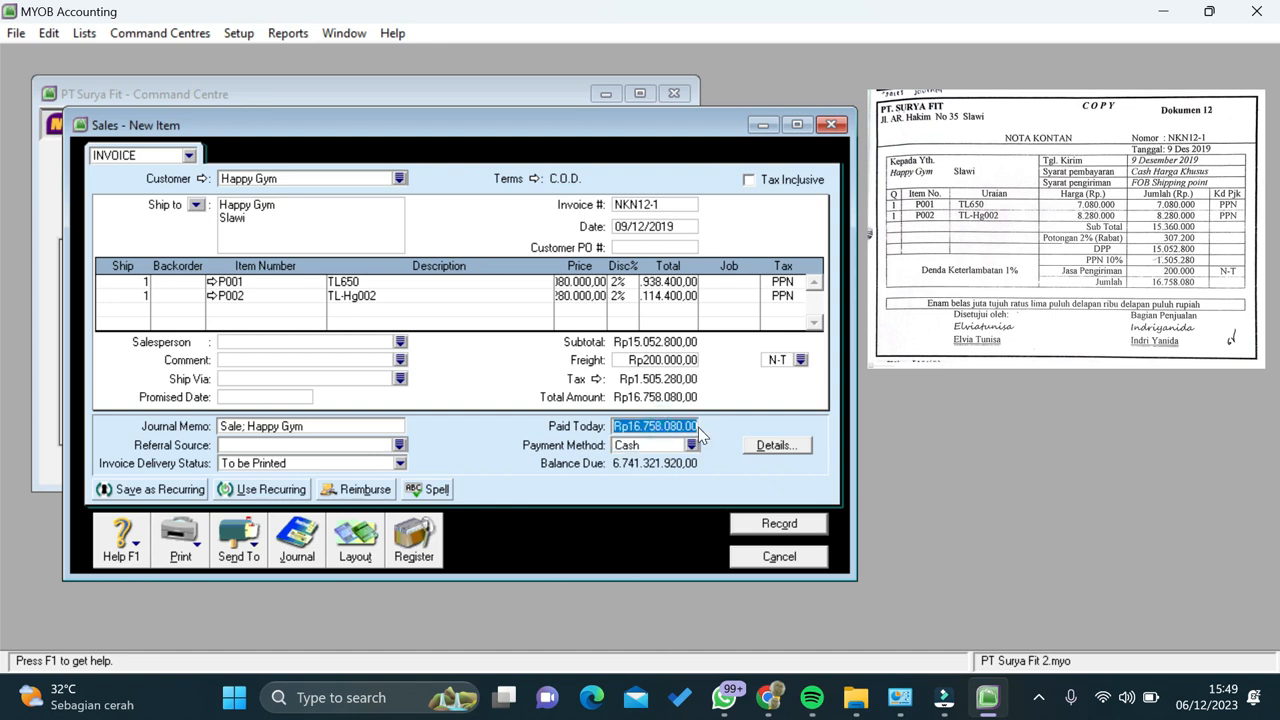
type("167")
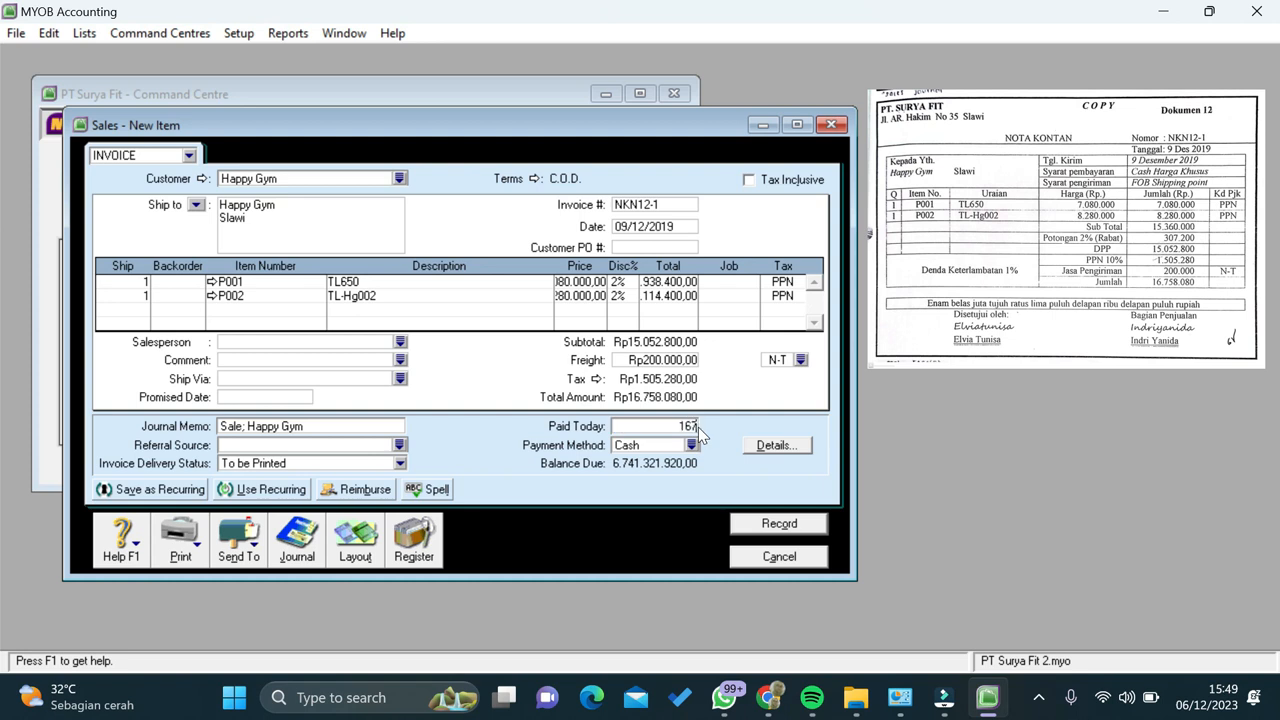
type("58080")
key("Tab")
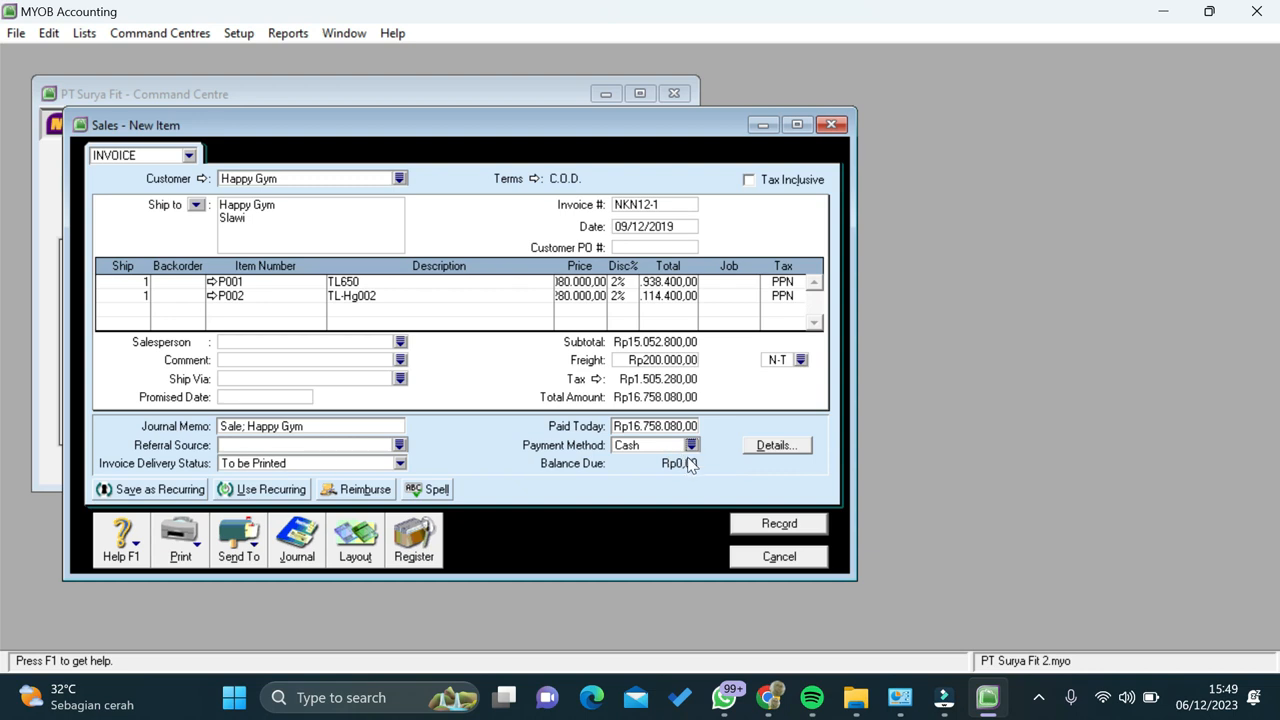
Review the sale's journal recap, record the invoice, and close the sales entry window.
key("ctrl+r")
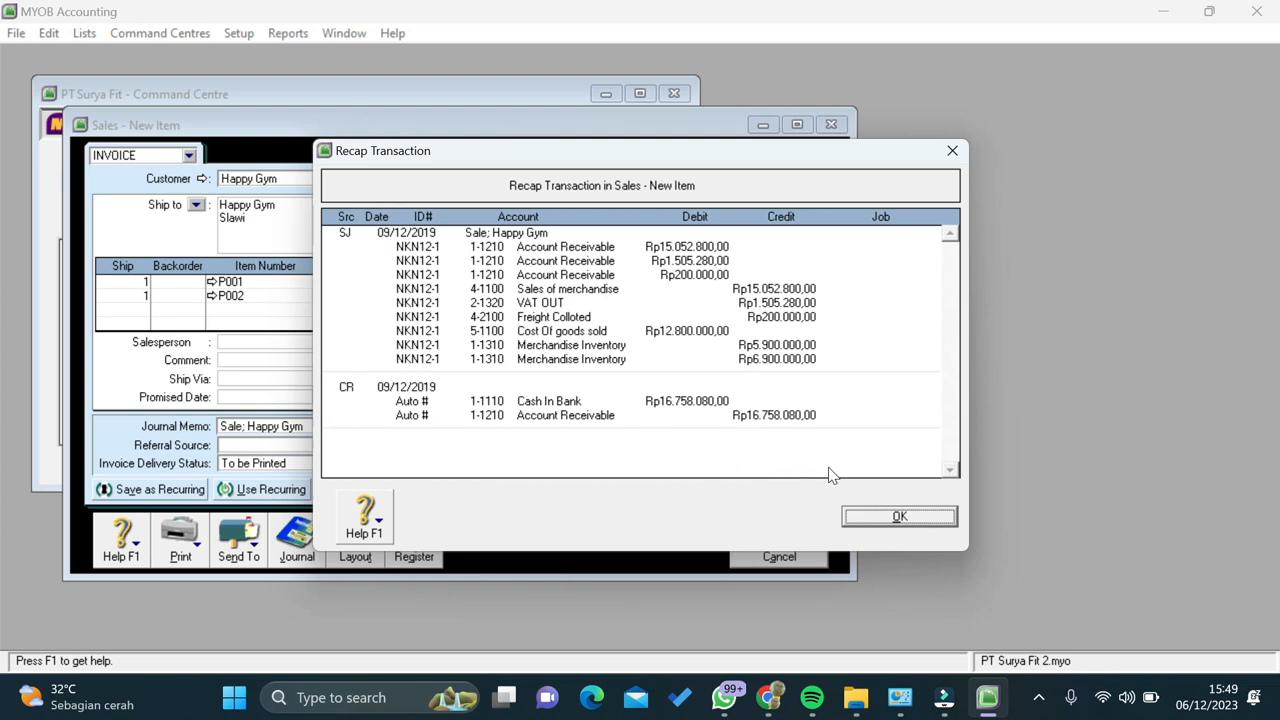
left_click(896, 517)
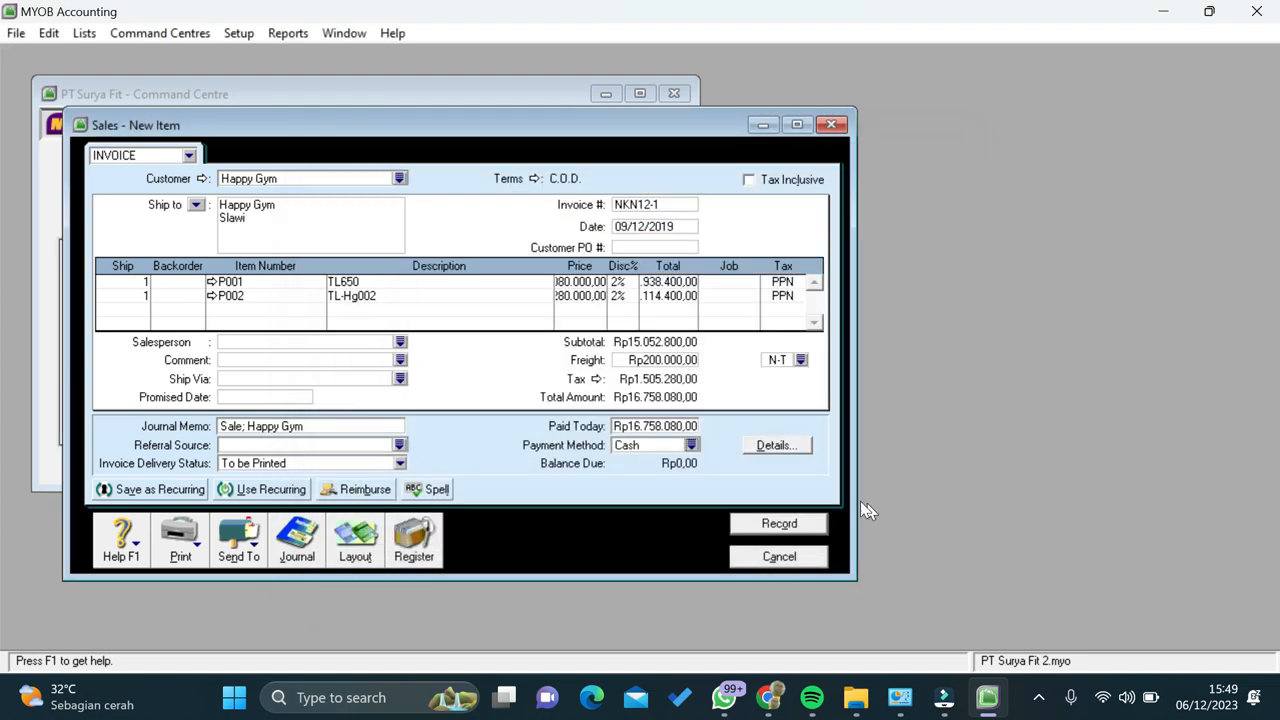
left_click(779, 523)
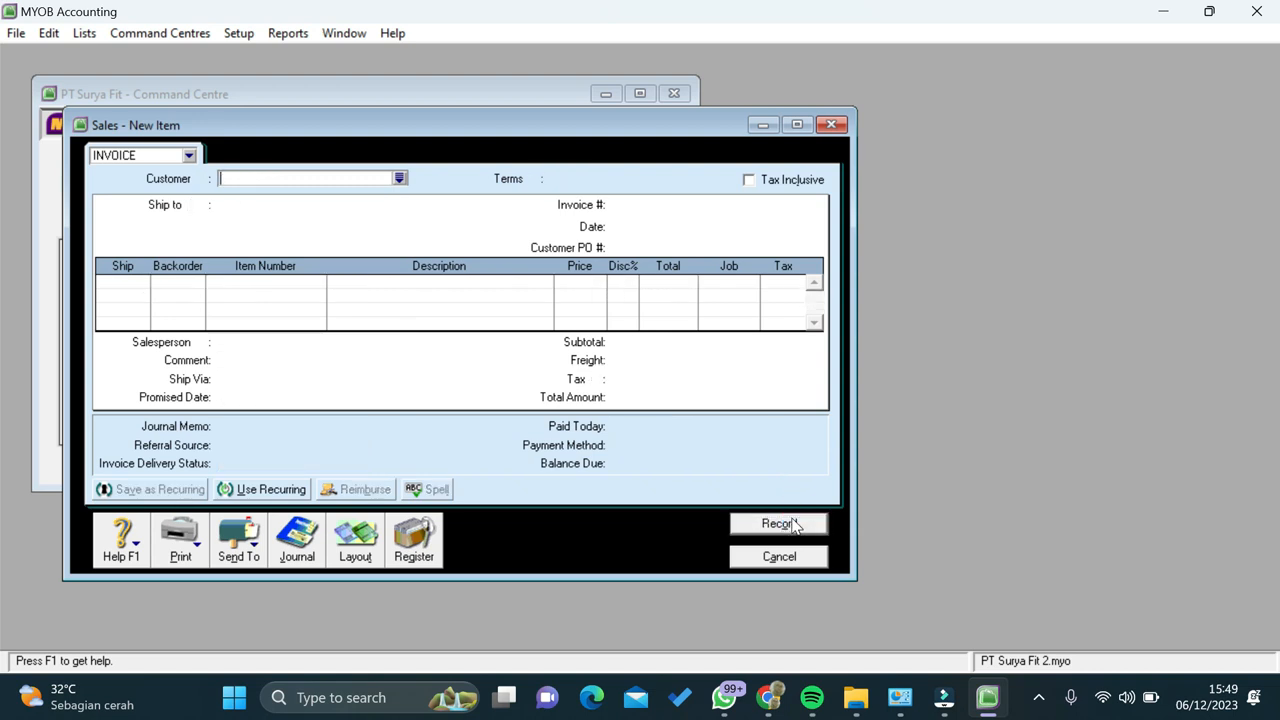
left_click(789, 557)
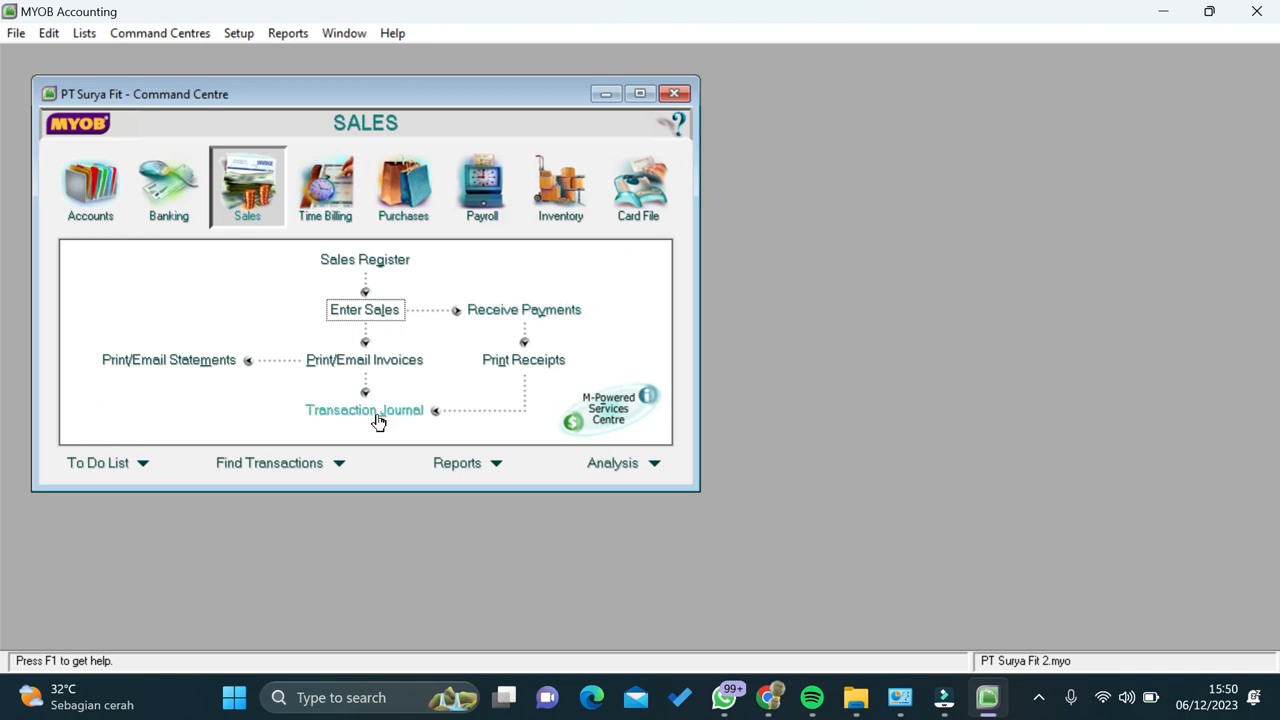
left_click(943, 697)
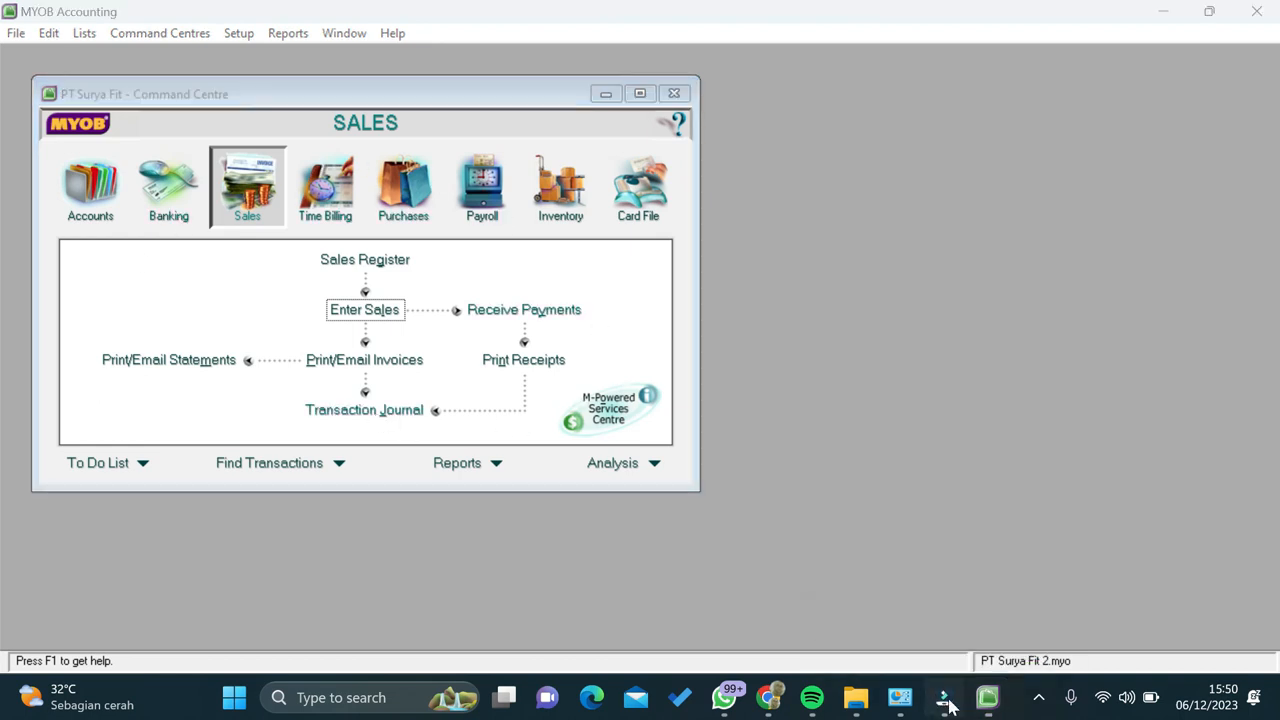